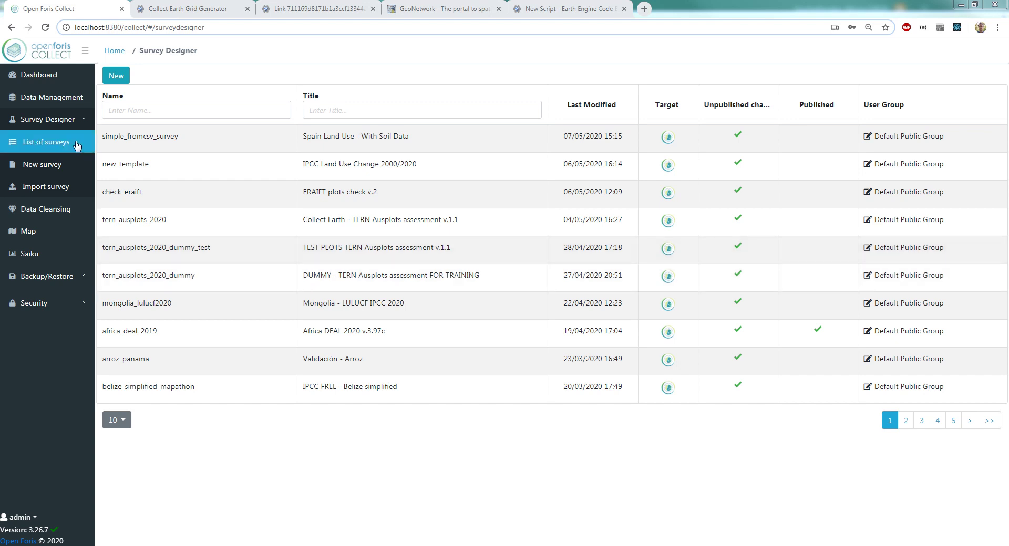
Step: From the Collect home page, start a new survey in the Survey Designer
click(43, 55)
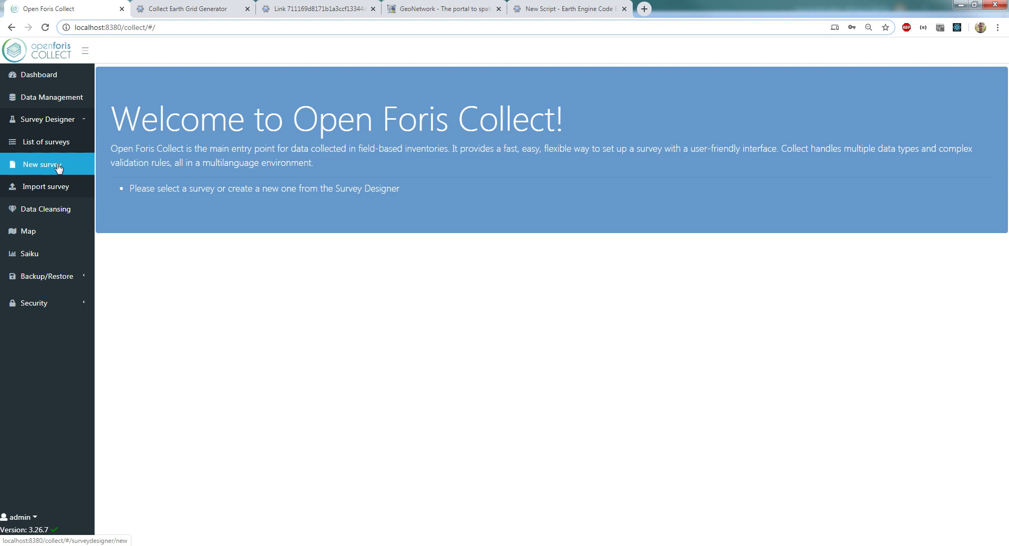
click(50, 120)
click(50, 119)
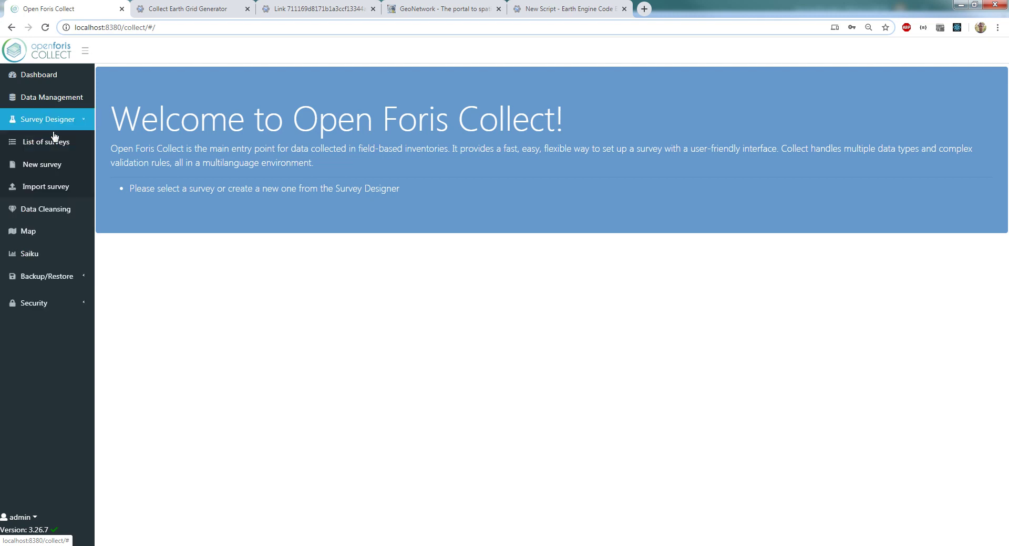
click(51, 165)
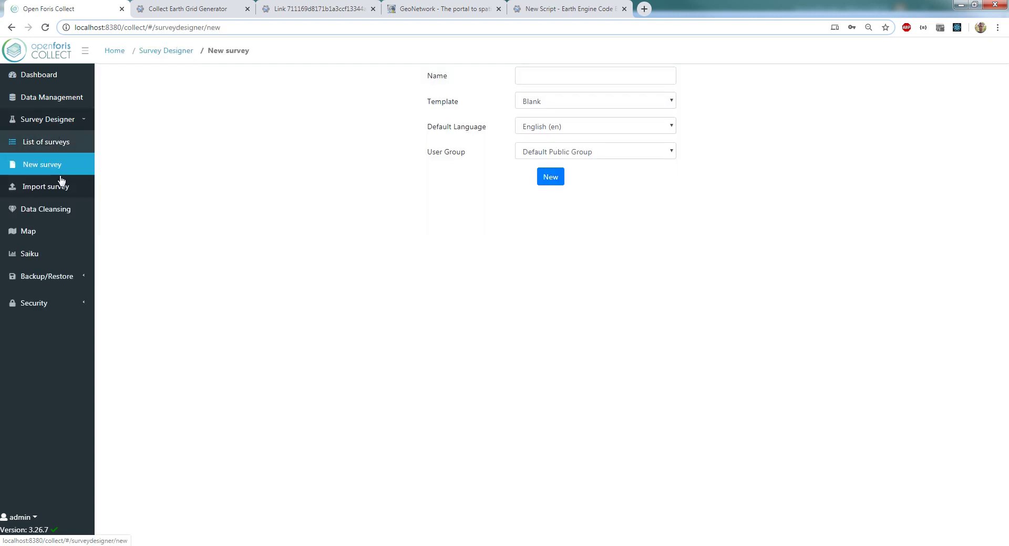
Step: Create the survey spain_lu_soil from the Collect Earth template
click(555, 75)
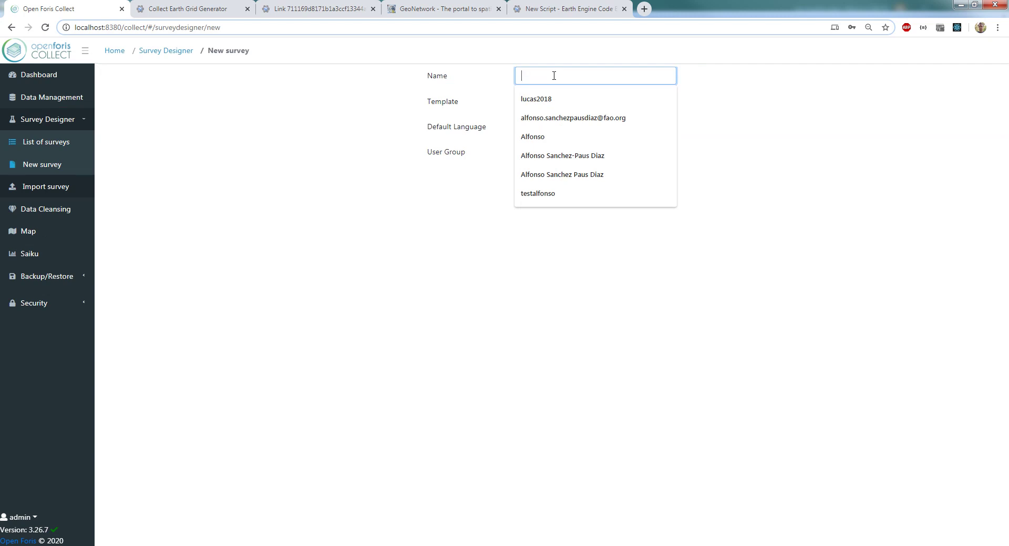
text(spai)
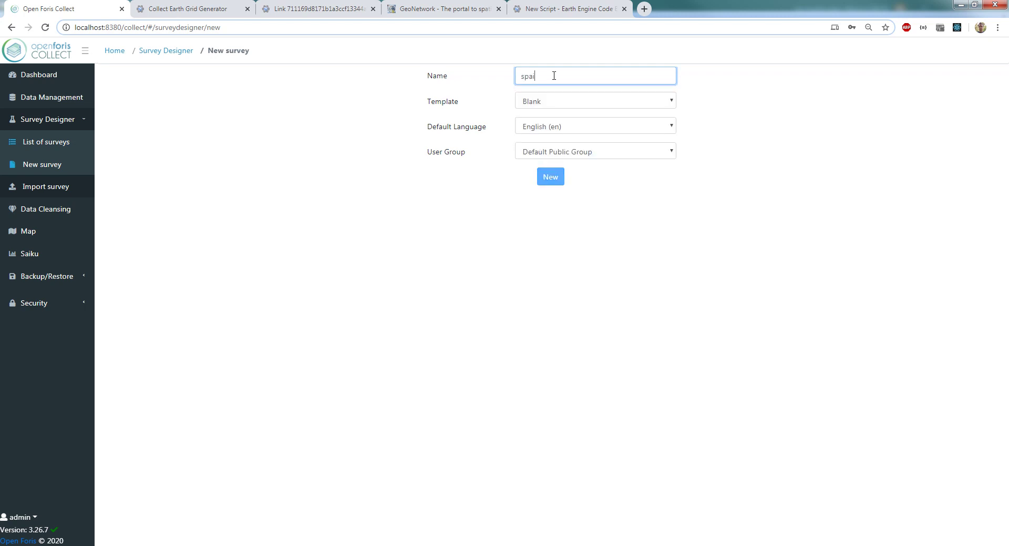
text(n_lu_test)
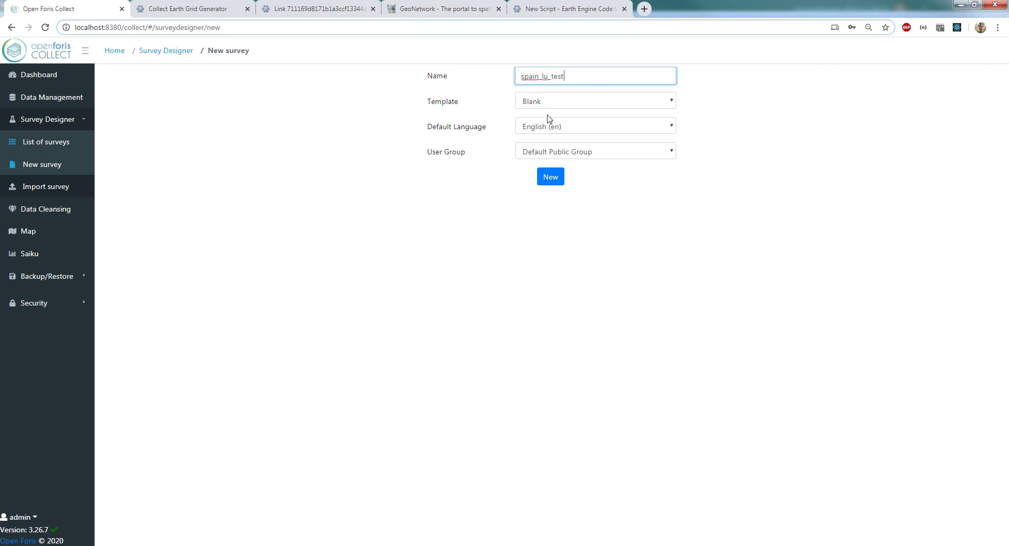
key(BackSpace)
key(BackSpace)
key(BackSpace)
key(BackSpace)
text(soil)
click(559, 99)
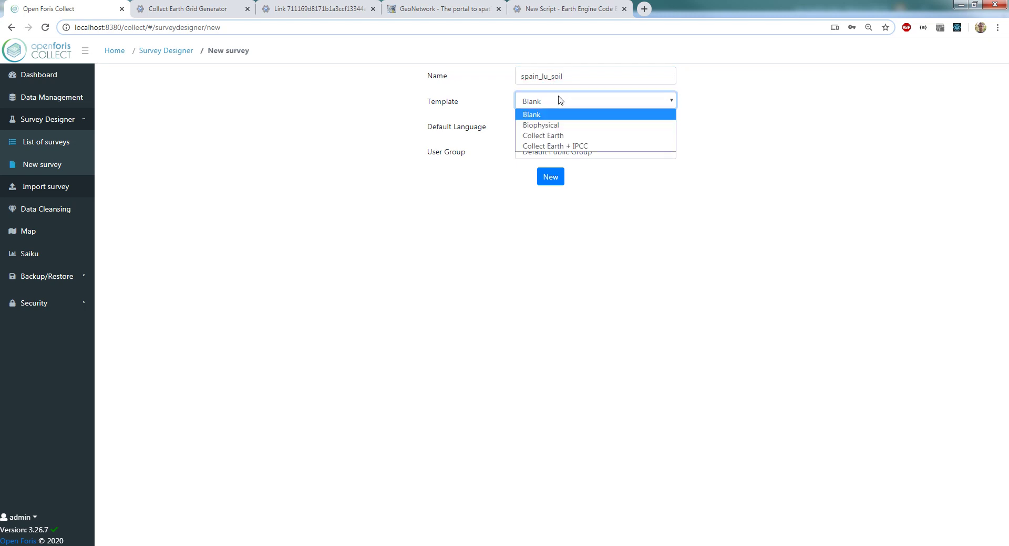
click(567, 136)
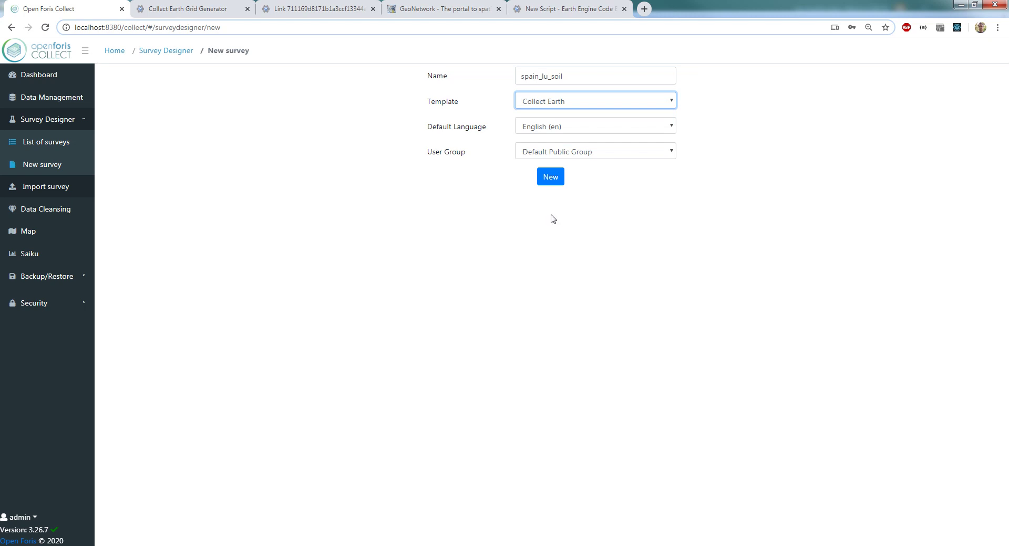
click(552, 179)
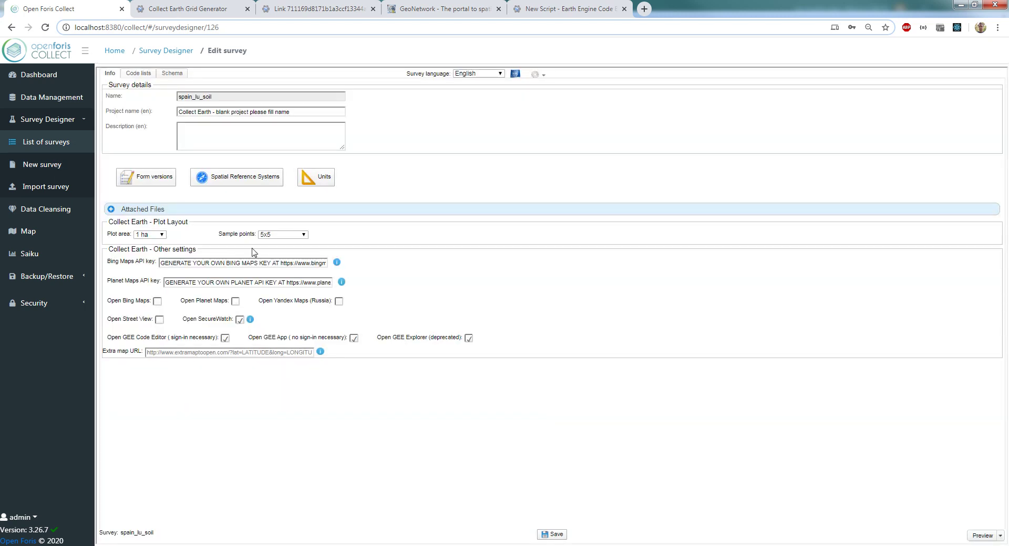
Step: Rename the project to 'Spin Soil LU Test' and set the plot area to 0.50 ha
drag(305, 112, 166, 115)
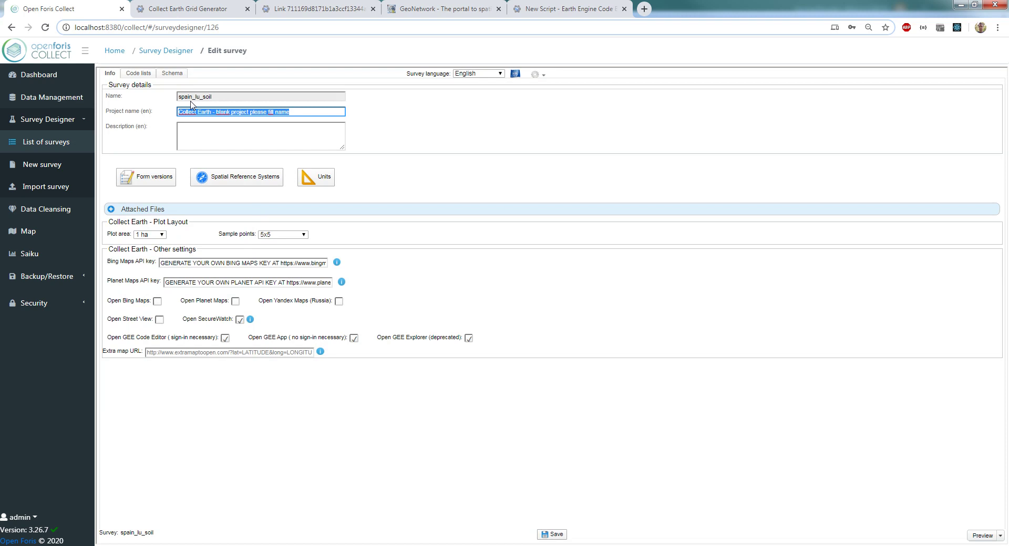
text(Spin)
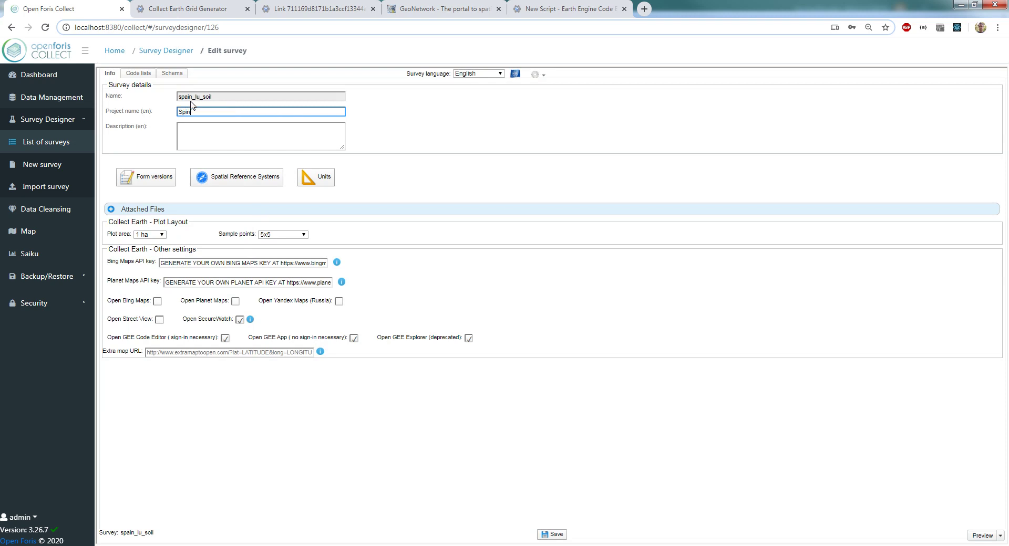
text( Soil LU Test)
click(364, 127)
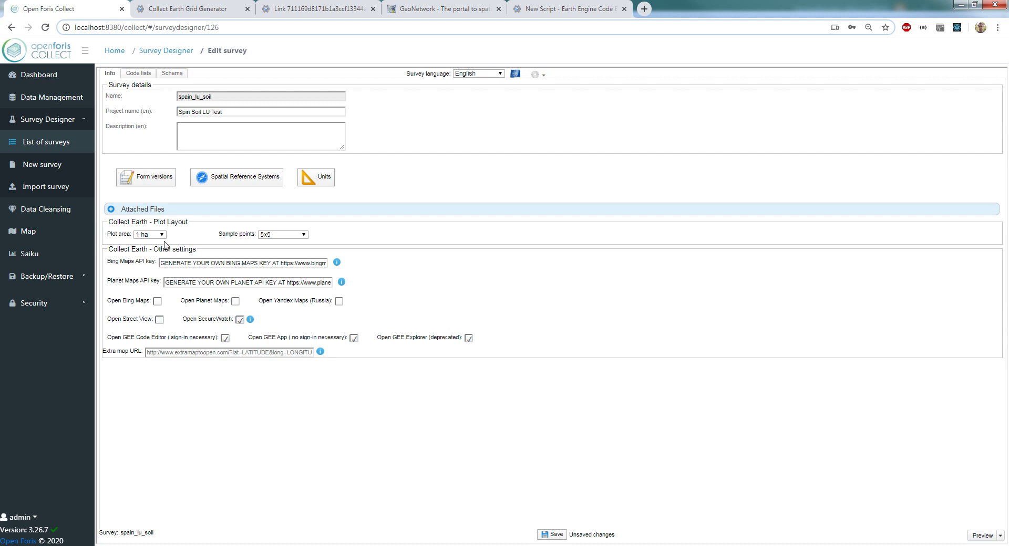
click(150, 235)
click(144, 253)
Step: Disable opening plots in SecureWatch and GEE Code Editor, then show the Plot attributes in the schema
click(240, 319)
click(225, 340)
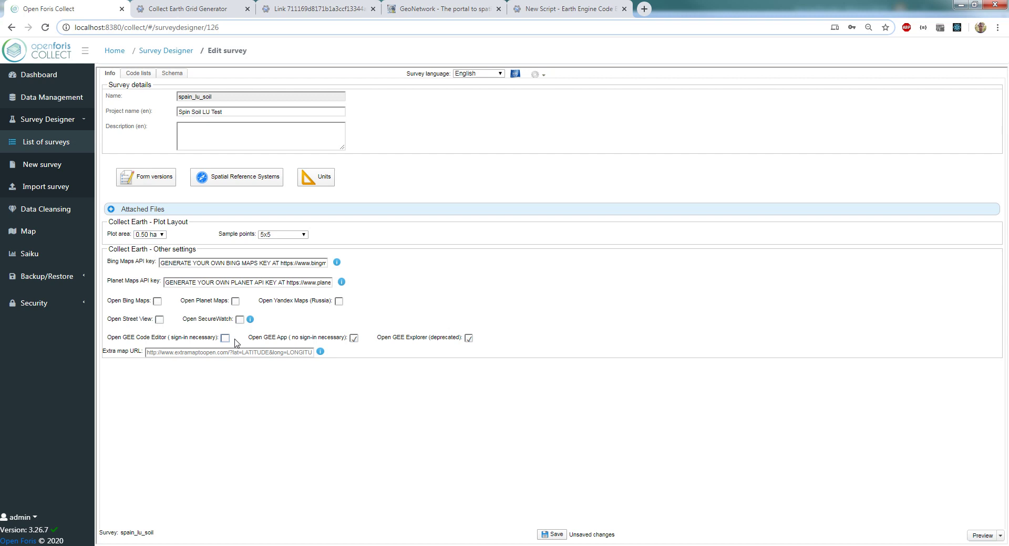
click(354, 340)
click(354, 336)
click(173, 74)
click(108, 116)
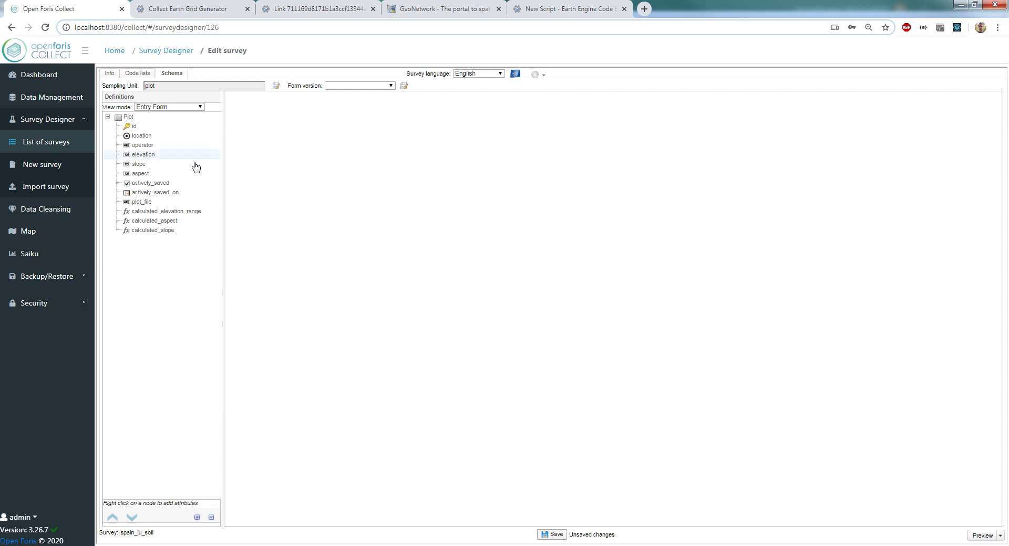
Step: Remove the elevation, slope and aspect attributes from the Plot
click(174, 160)
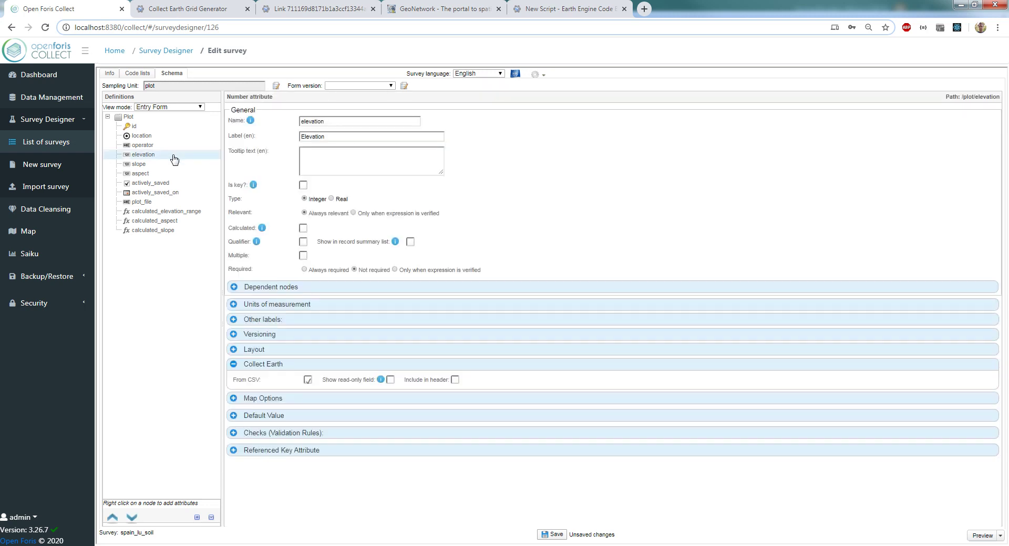
right_click(174, 160)
click(197, 212)
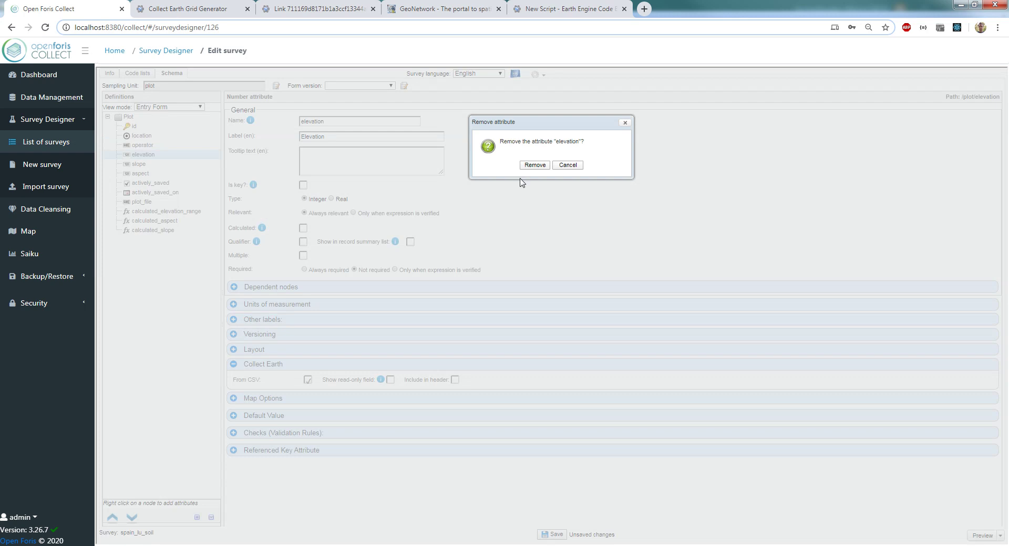
click(535, 165)
right_click(152, 157)
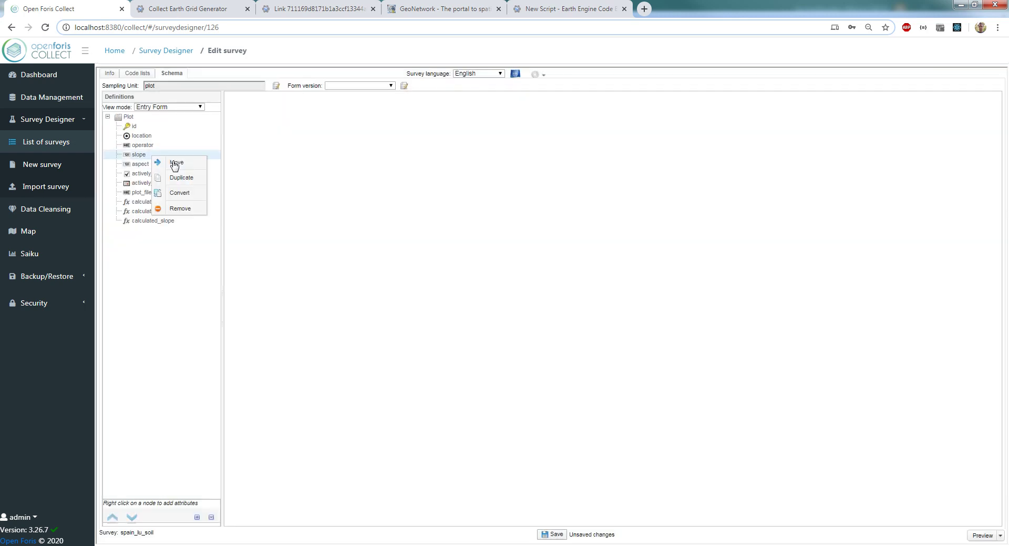
click(179, 208)
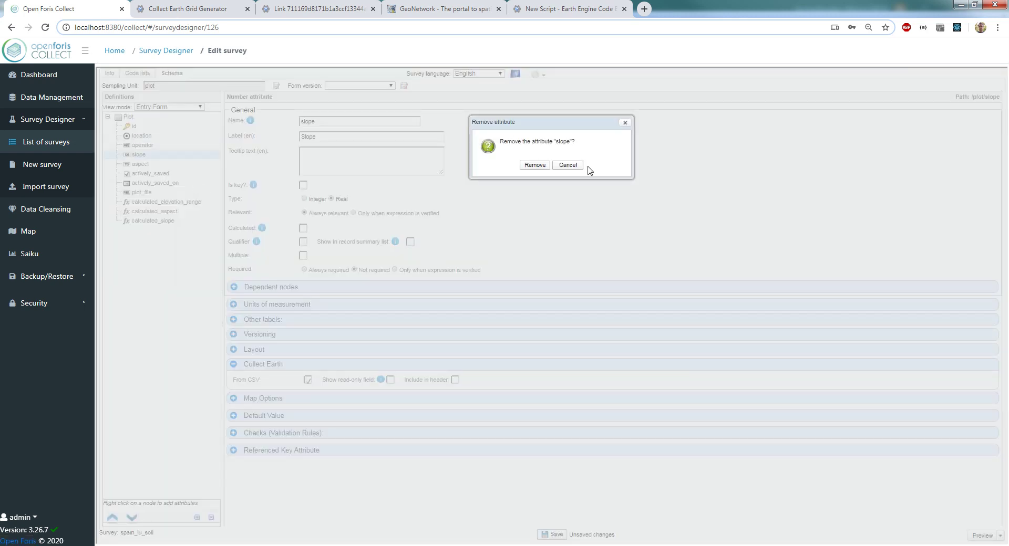
click(535, 165)
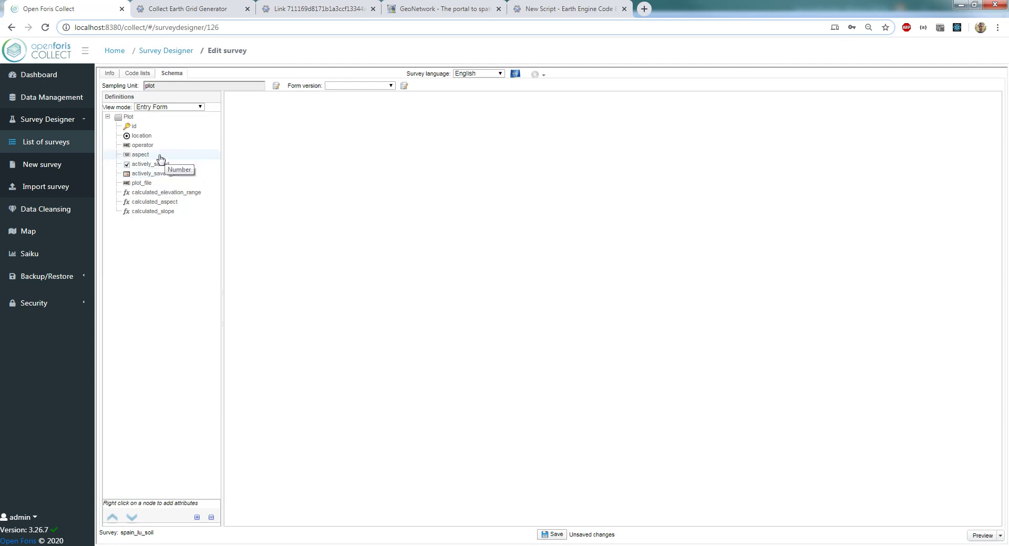
right_click(160, 158)
click(191, 207)
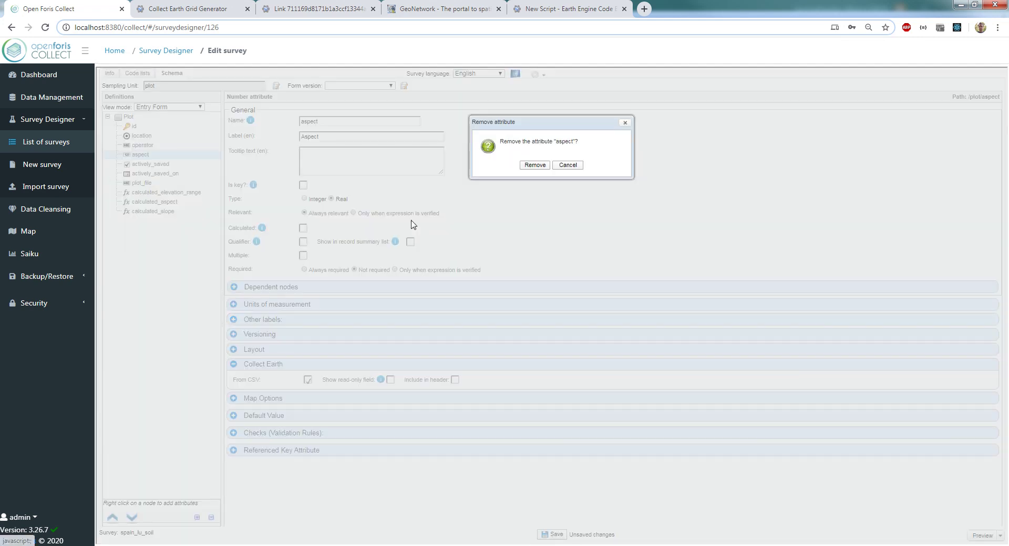
click(535, 165)
Step: Remove calculated_elevation_range, calculated_aspect and calculated_slope from the Plot
right_click(199, 184)
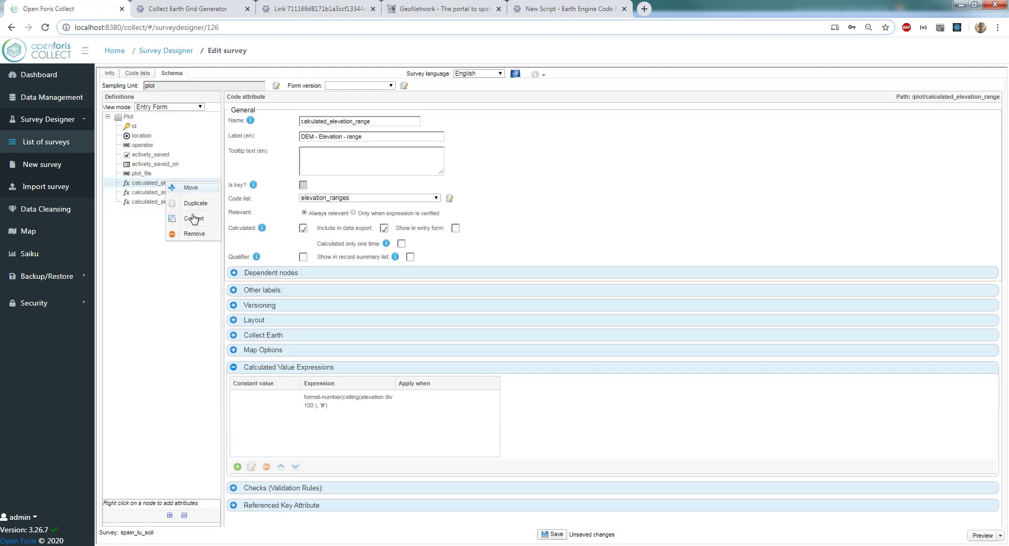
click(193, 233)
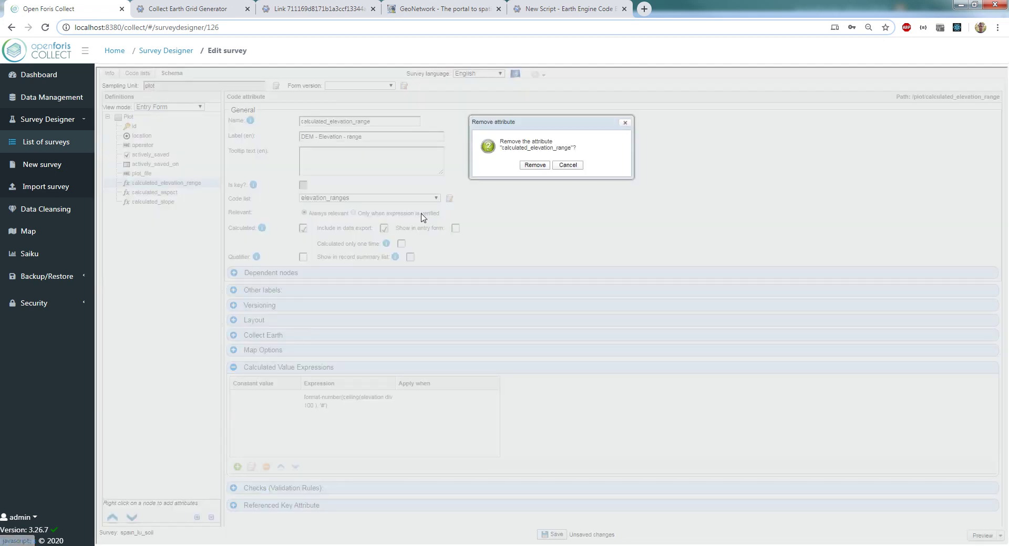
click(535, 165)
right_click(170, 184)
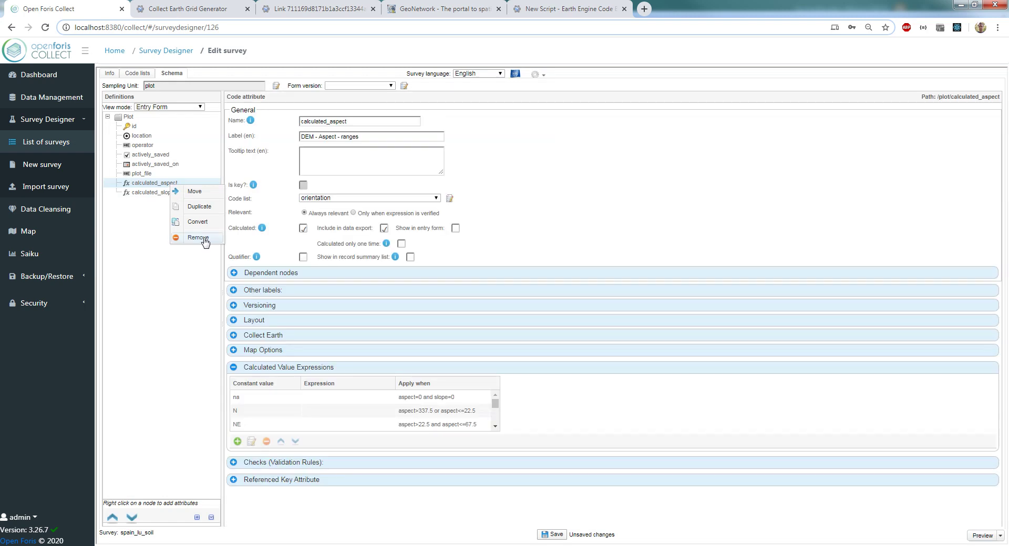
click(204, 239)
click(535, 165)
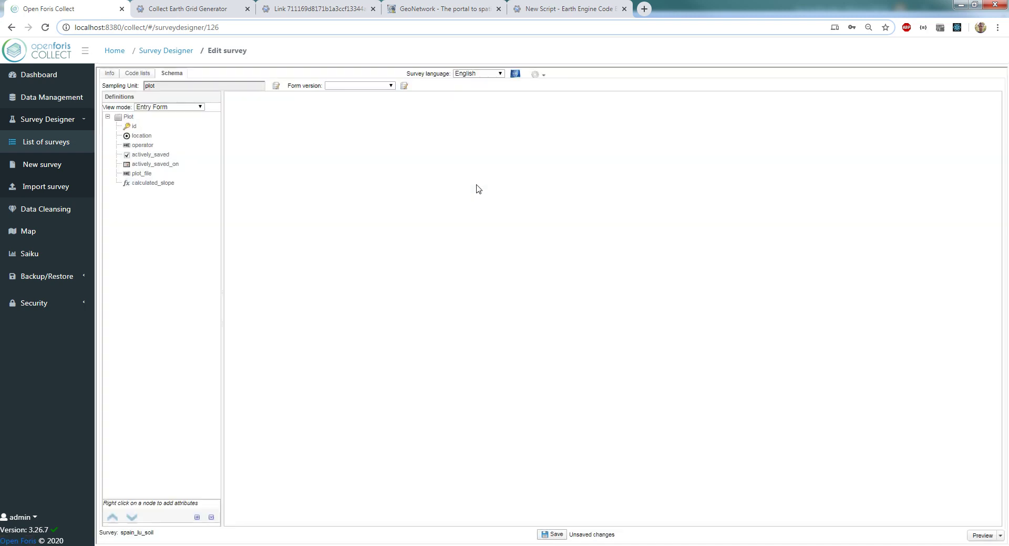
right_click(156, 184)
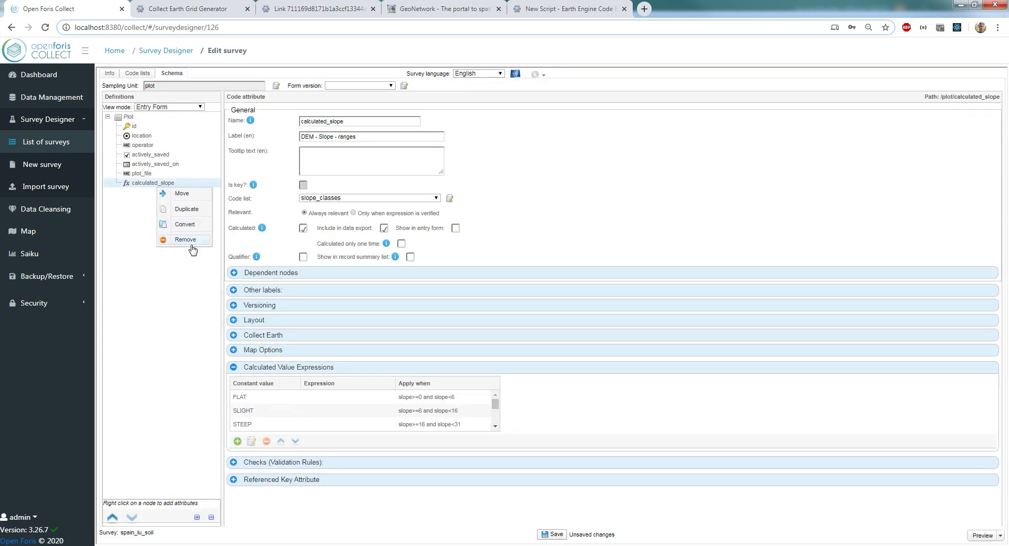
click(192, 243)
click(535, 165)
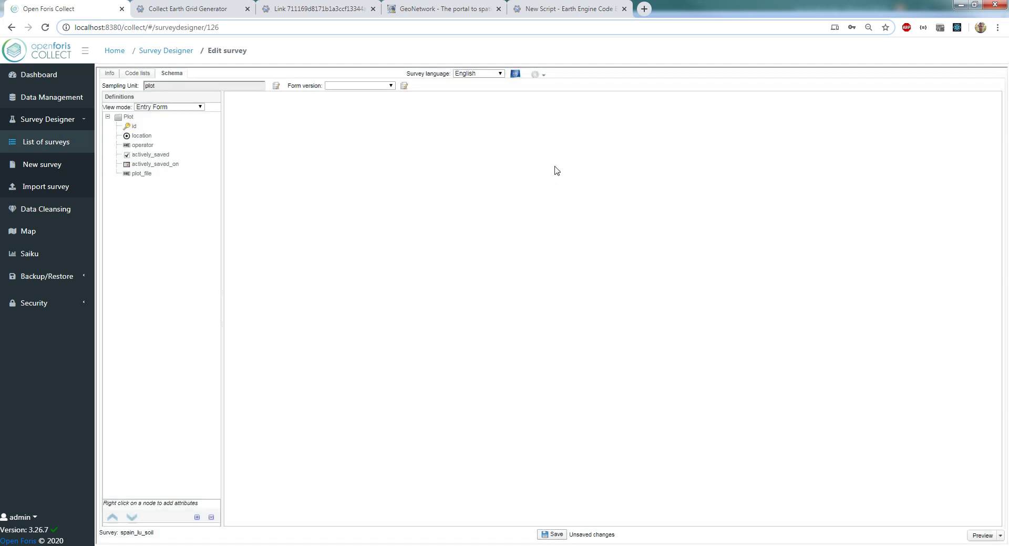
Step: Save the spain_lu_soil survey, then review its code lists and the entry-form preview
click(137, 74)
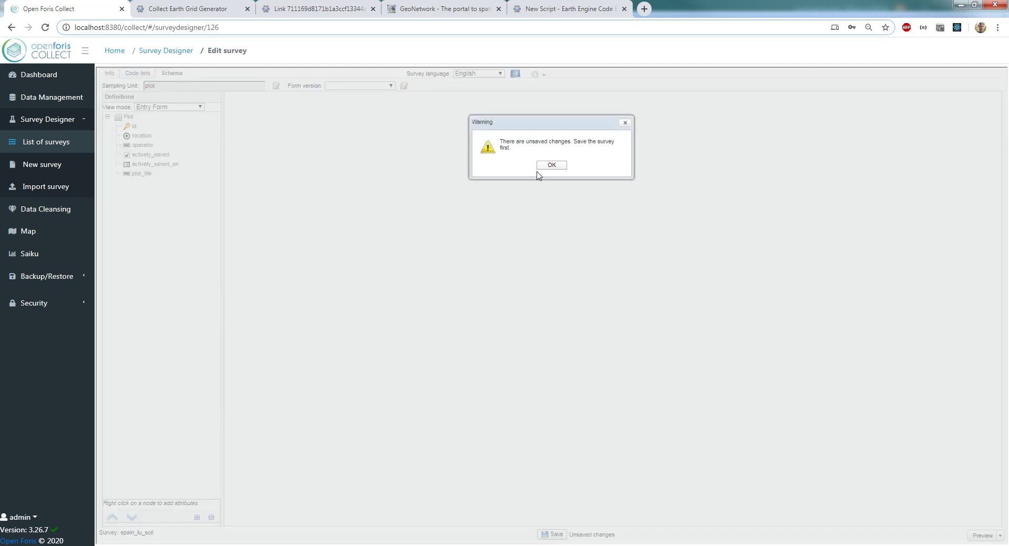
click(551, 165)
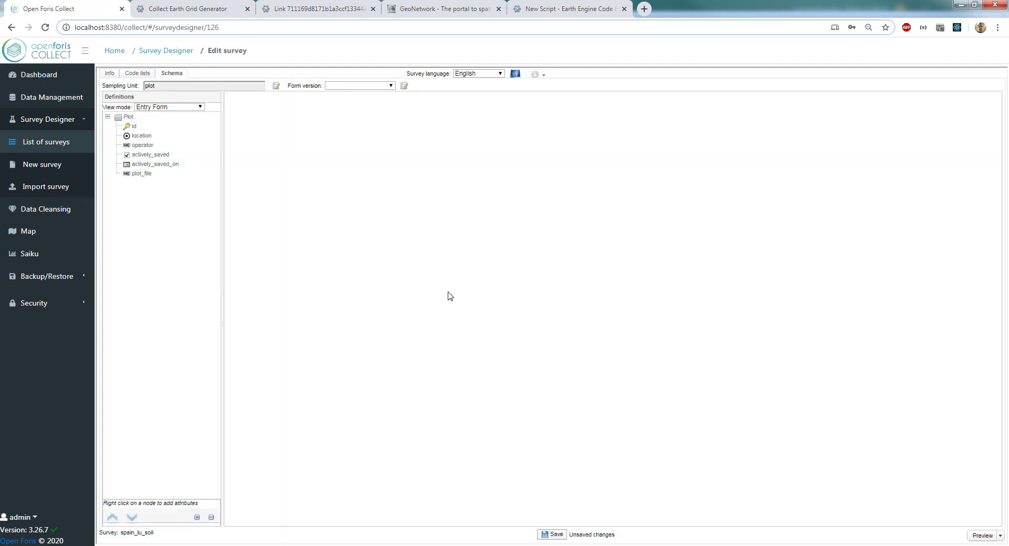
click(542, 535)
click(138, 74)
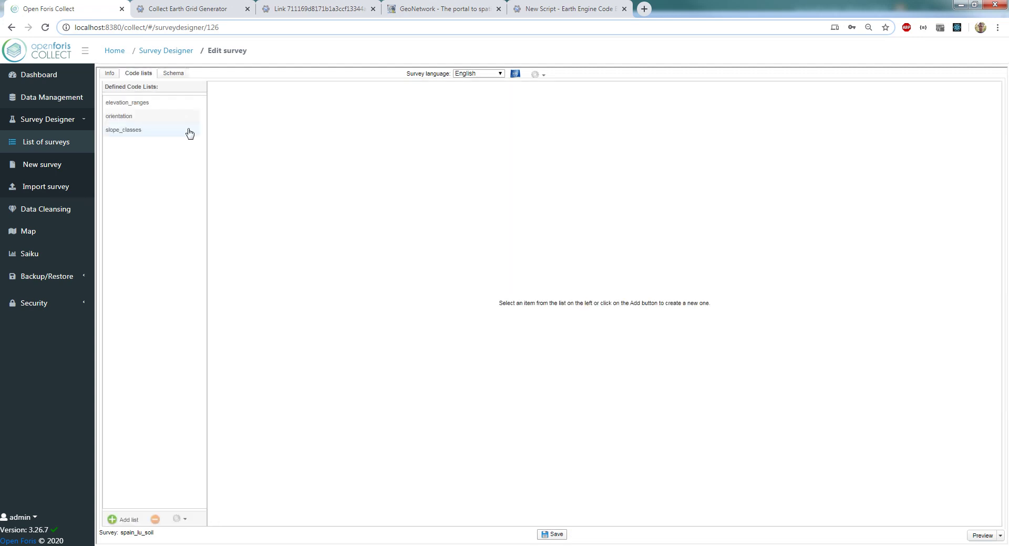
click(174, 73)
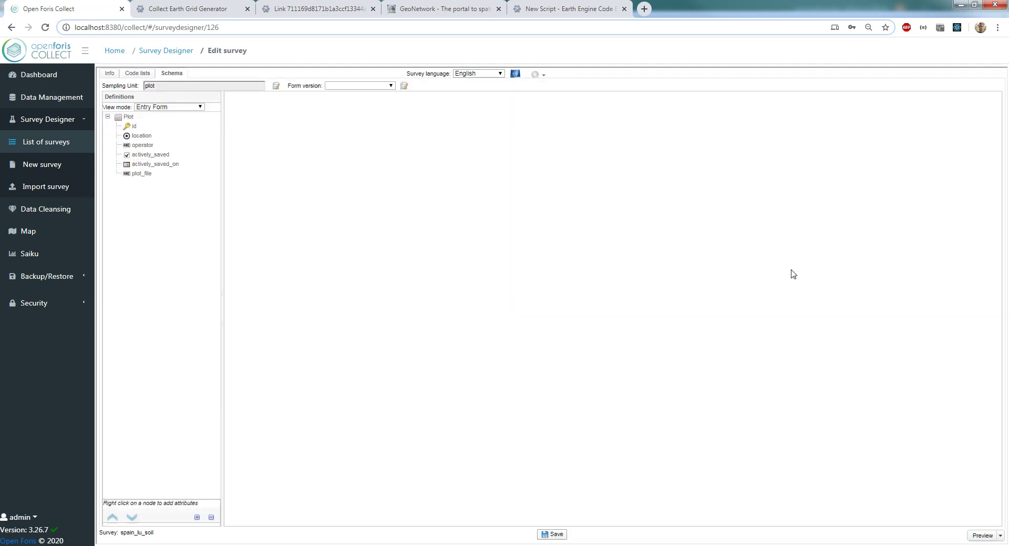
click(982, 536)
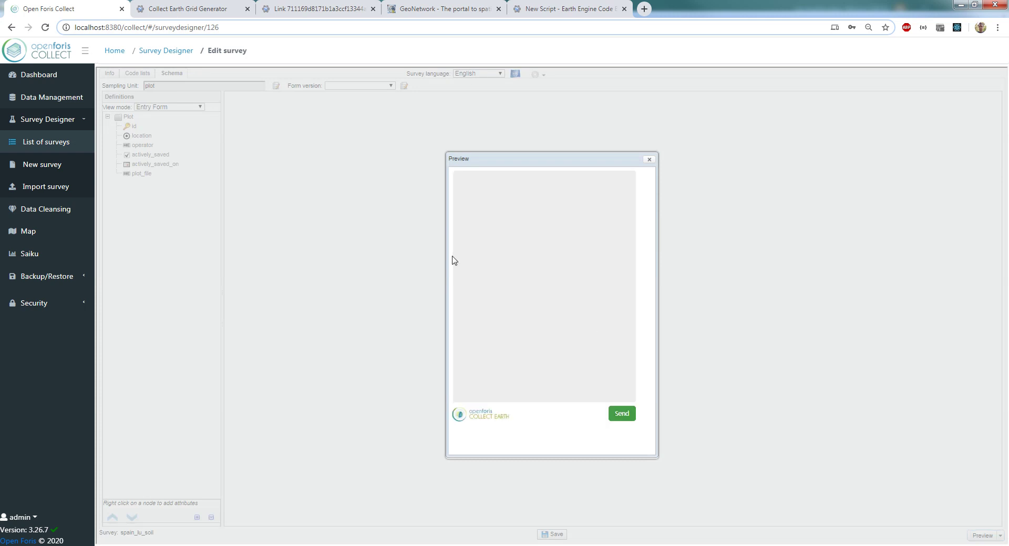
click(649, 159)
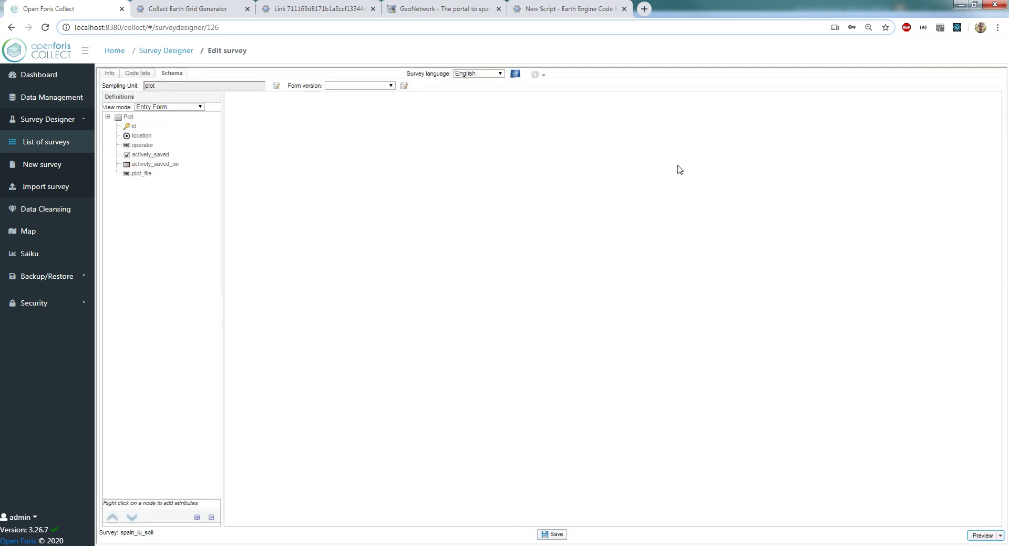
Step: Add a code attribute lu labelled Land Use 2020 to the Plot and bring up the code lists manager
right_click(120, 121)
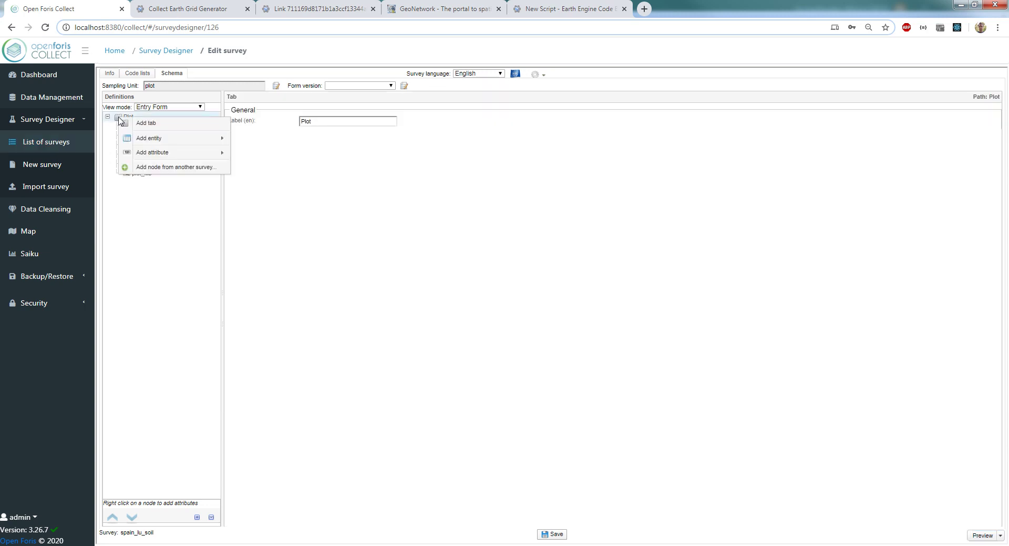
mouse_move(159, 155)
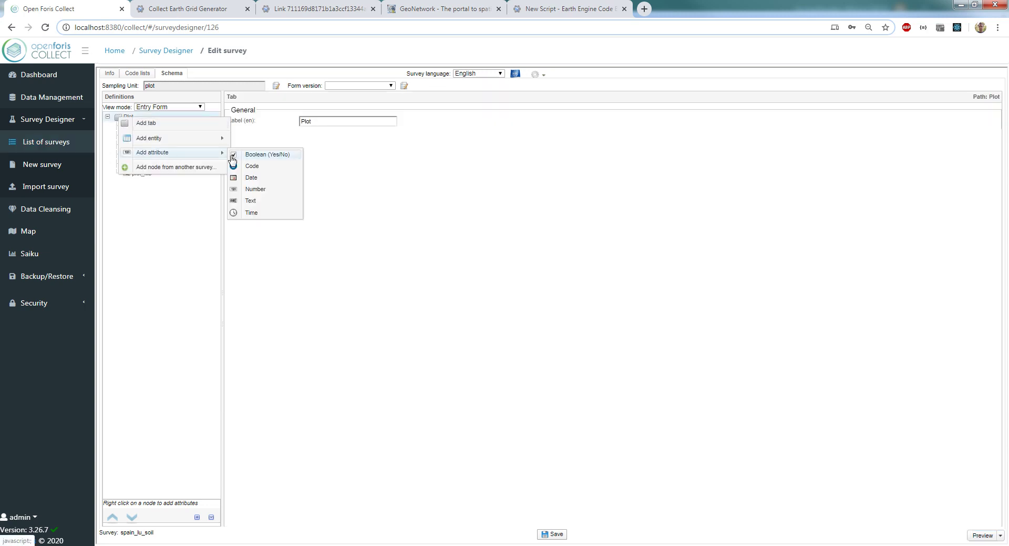
click(265, 171)
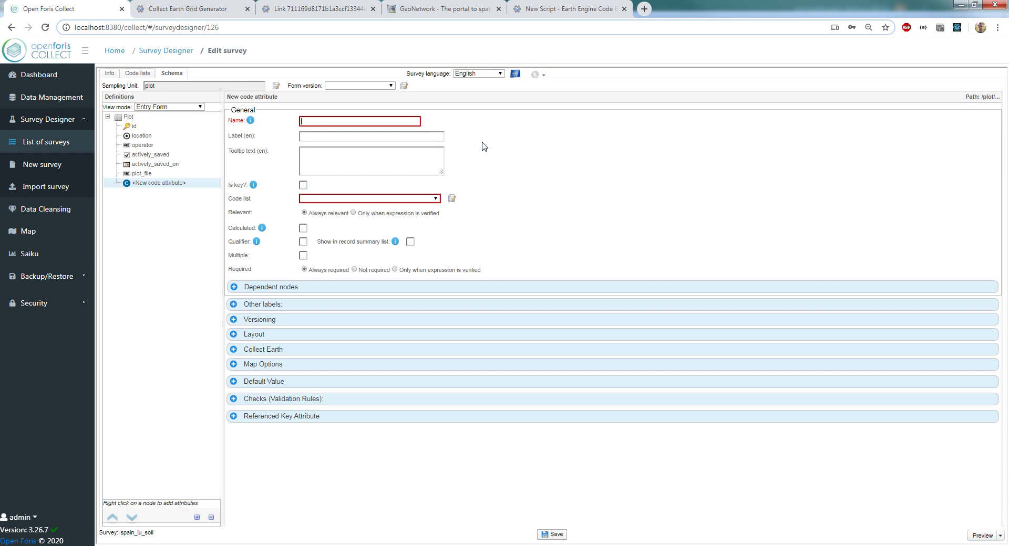
click(366, 120)
text(lu)
click(353, 137)
text(Lu)
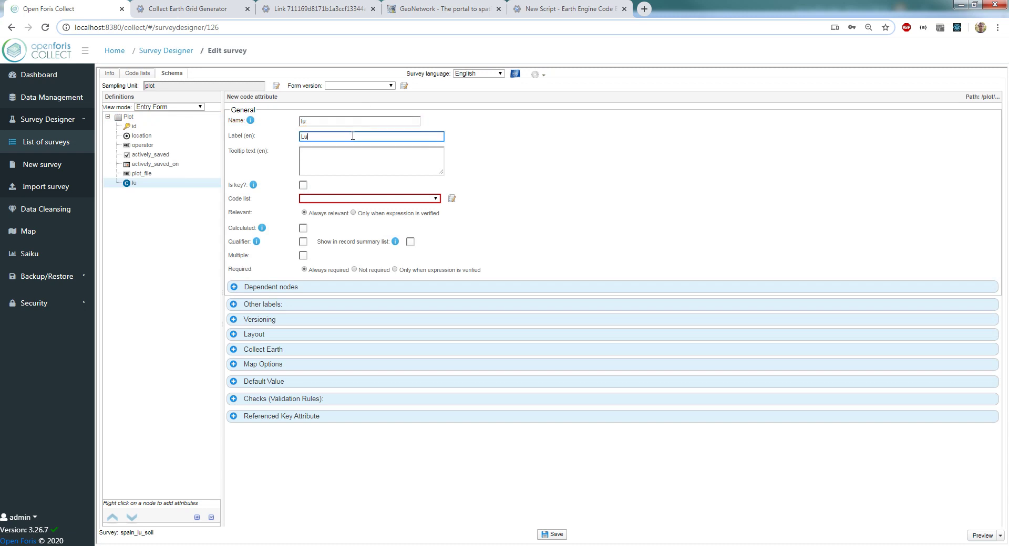
text(nd Use 2020)
click(415, 198)
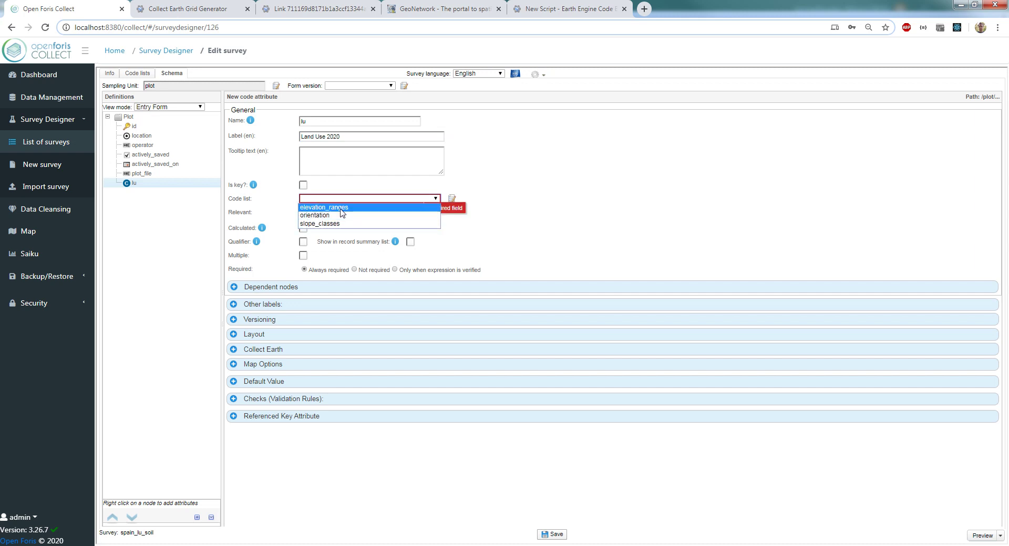
click(451, 199)
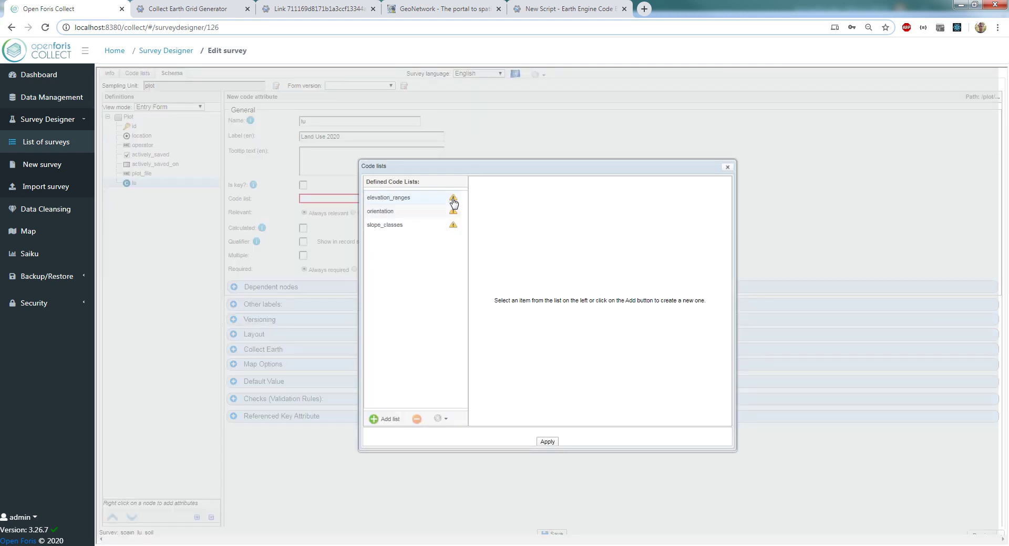
Step: Create the land_use code list with its first code F Forest
click(383, 425)
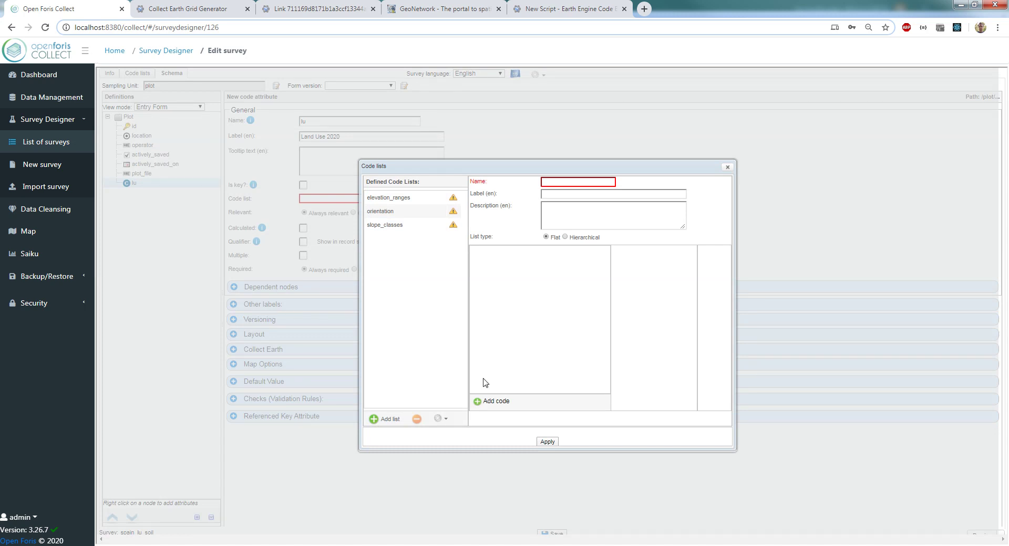
text(land_use)
click(557, 212)
click(486, 405)
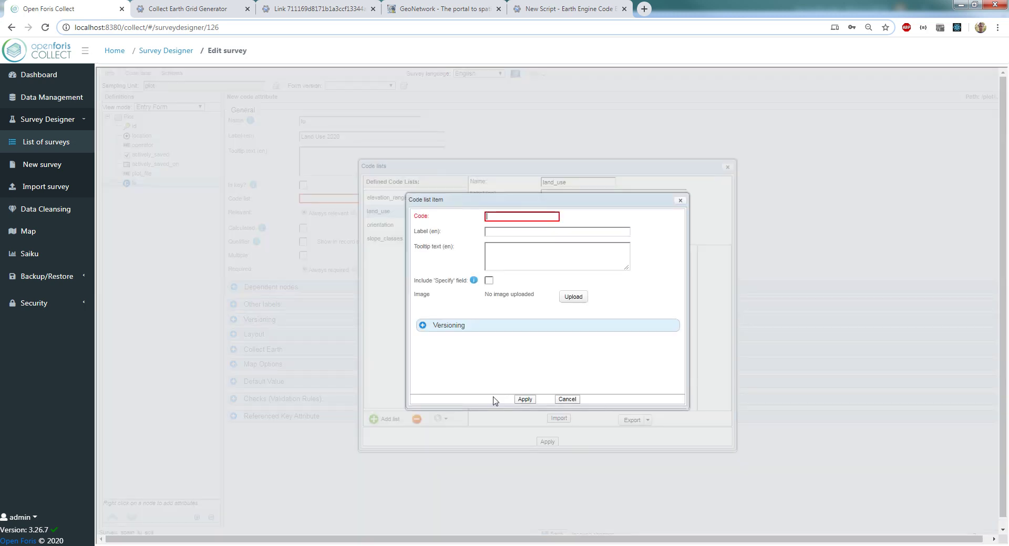
text(F)
key(Tab)
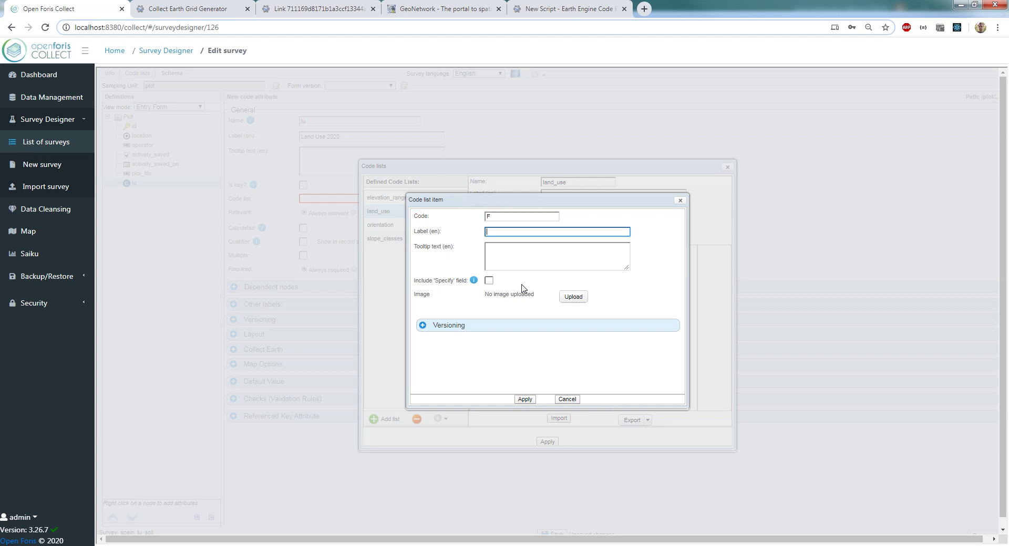
text(Foires)
key(BackSpace)
key(BackSpace)
key(BackSpace)
text(est)
click(518, 383)
click(524, 399)
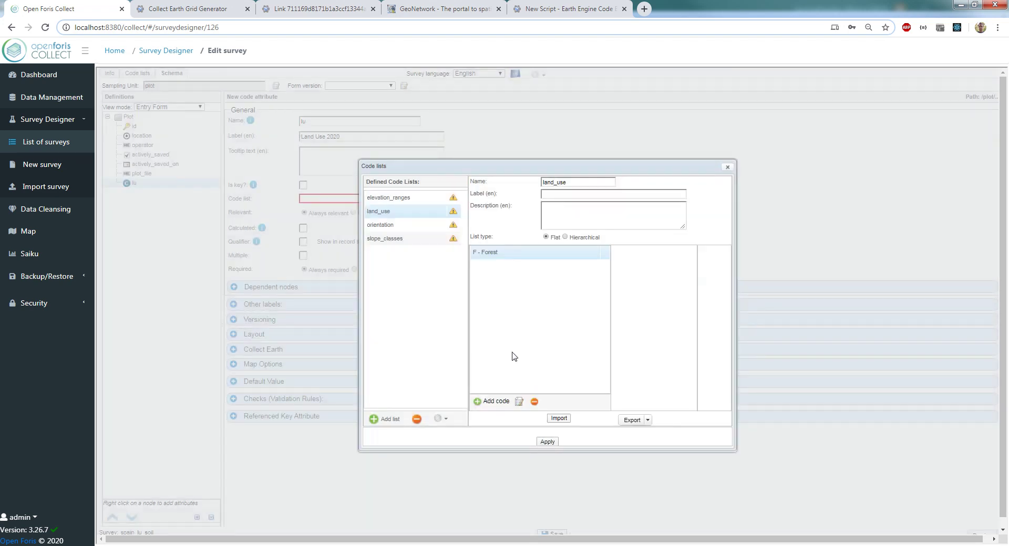
Step: Add the code C Cropland to the land_use list
click(494, 405)
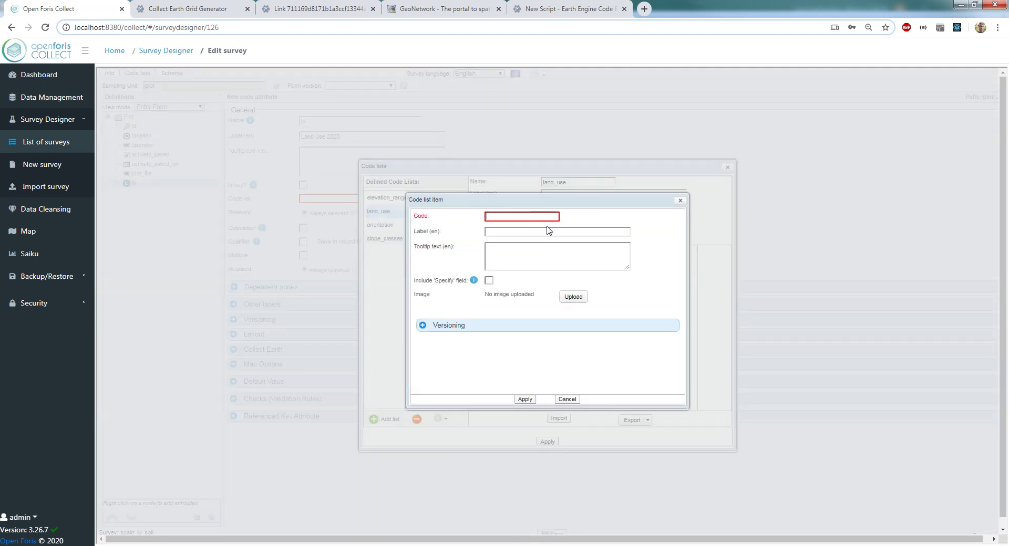
click(548, 231)
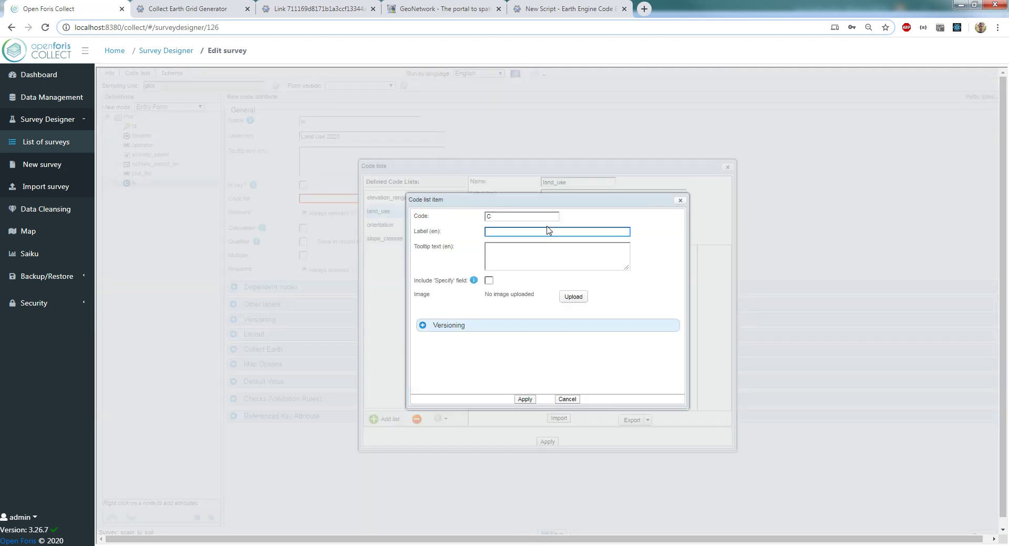
text(Cropland)
click(524, 400)
click(510, 405)
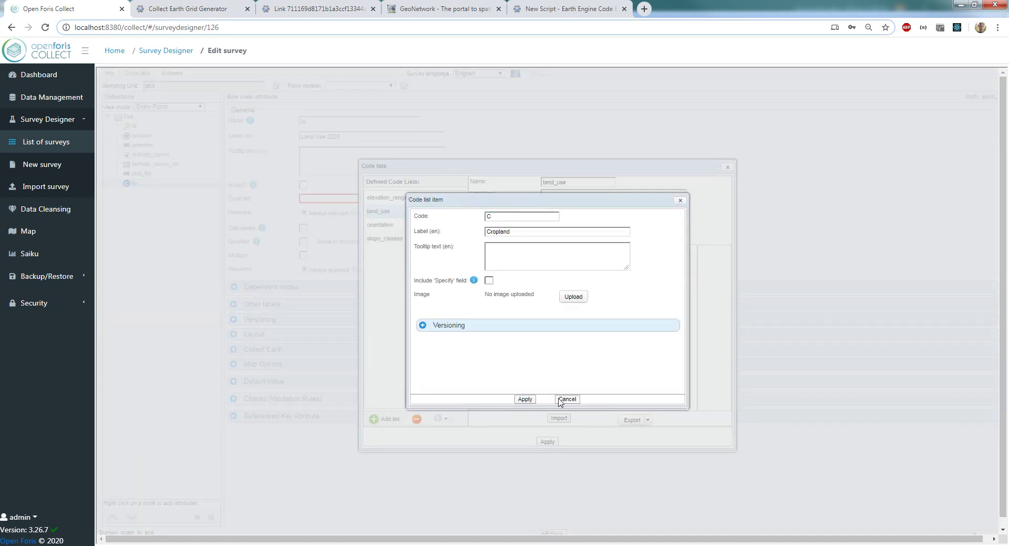
click(556, 400)
Step: Add the codes S Settelement and O Otherland to the land_use list
click(492, 401)
text(S)
key(Tab)
text(S)
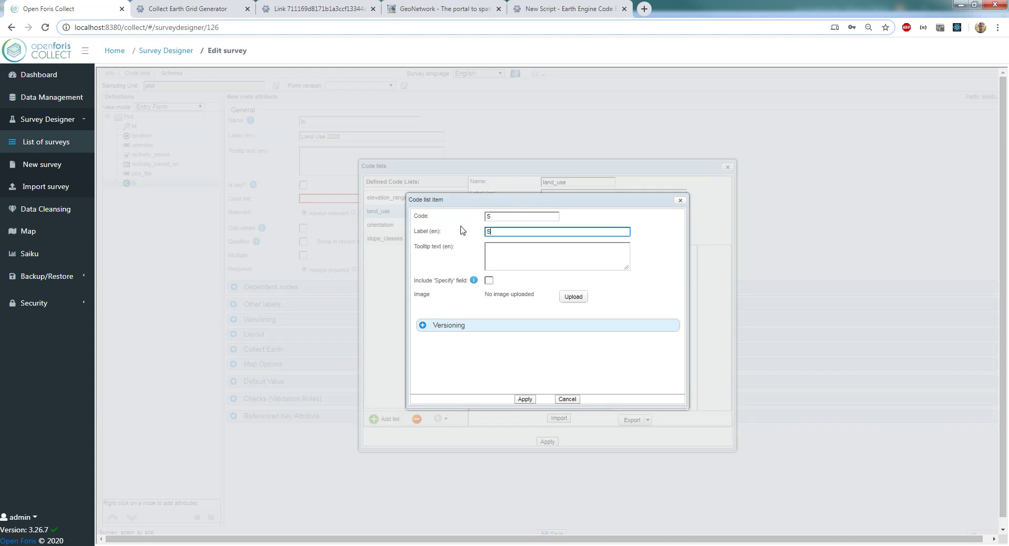
text(ettelemtn)
key(BackSpace)
key(BackSpace)
text(ent)
click(525, 399)
click(486, 401)
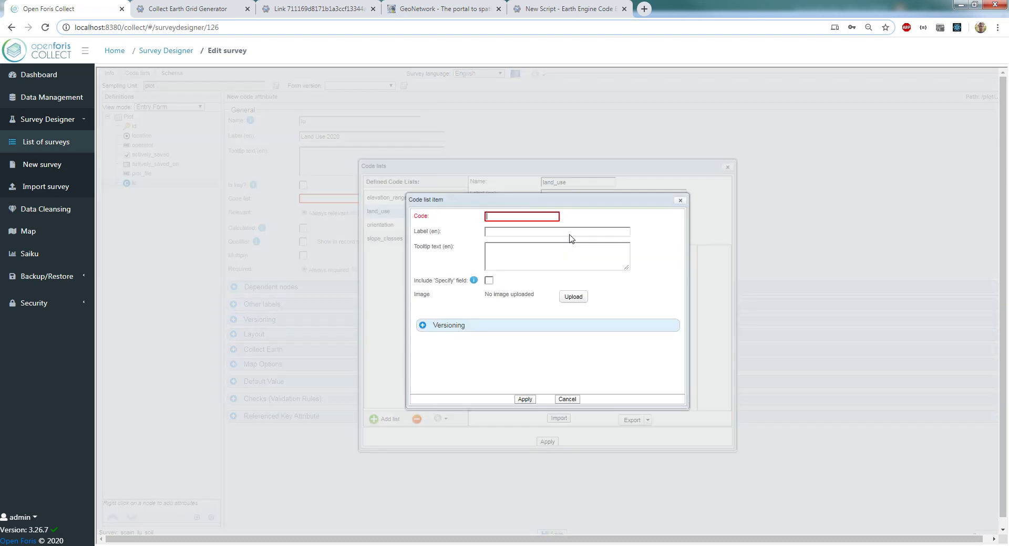
click(522, 231)
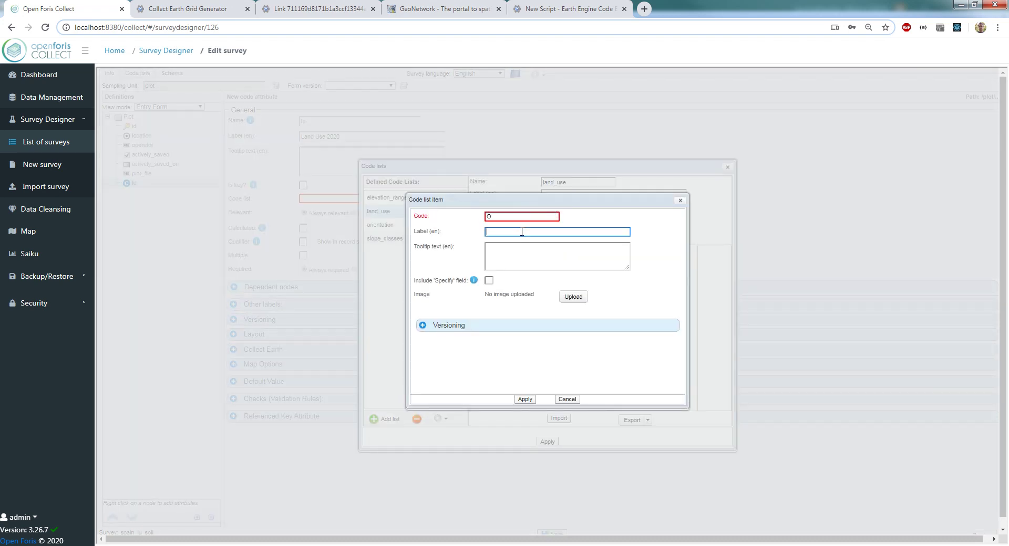
text(Otherland)
click(525, 399)
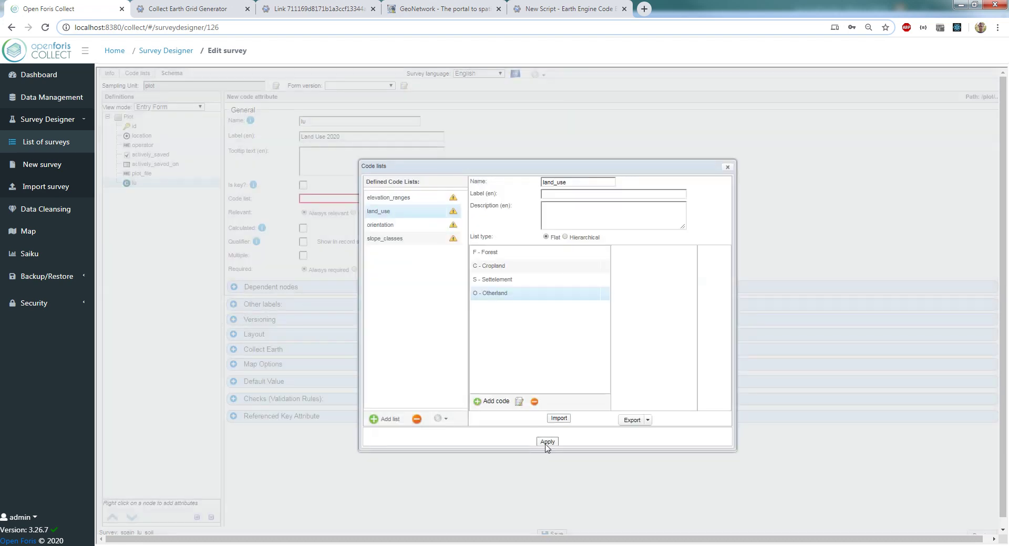
Step: Apply the land_use list to lu, check its four choices in the form preview, then switch to QGIS
click(547, 442)
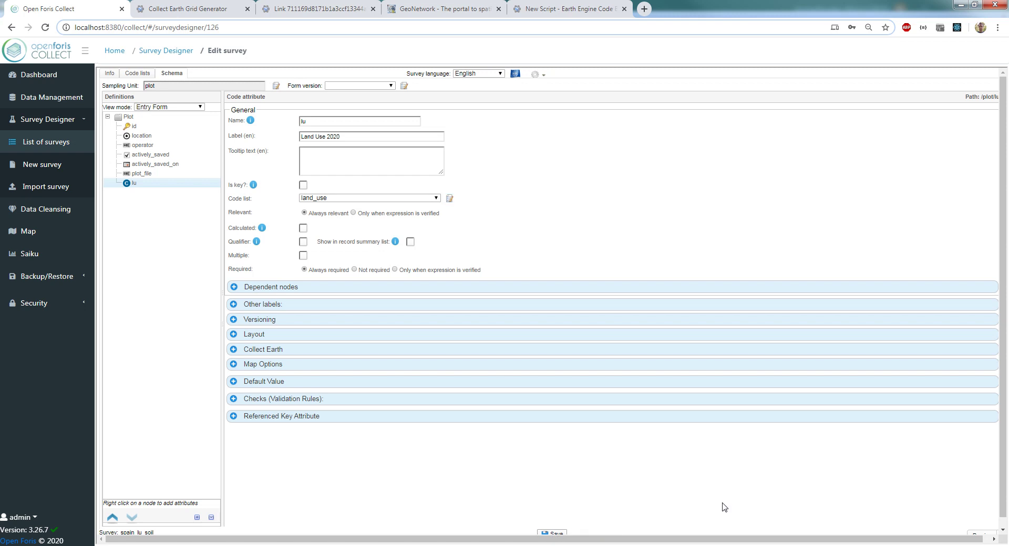
scroll(723, 507, down, 1)
click(977, 527)
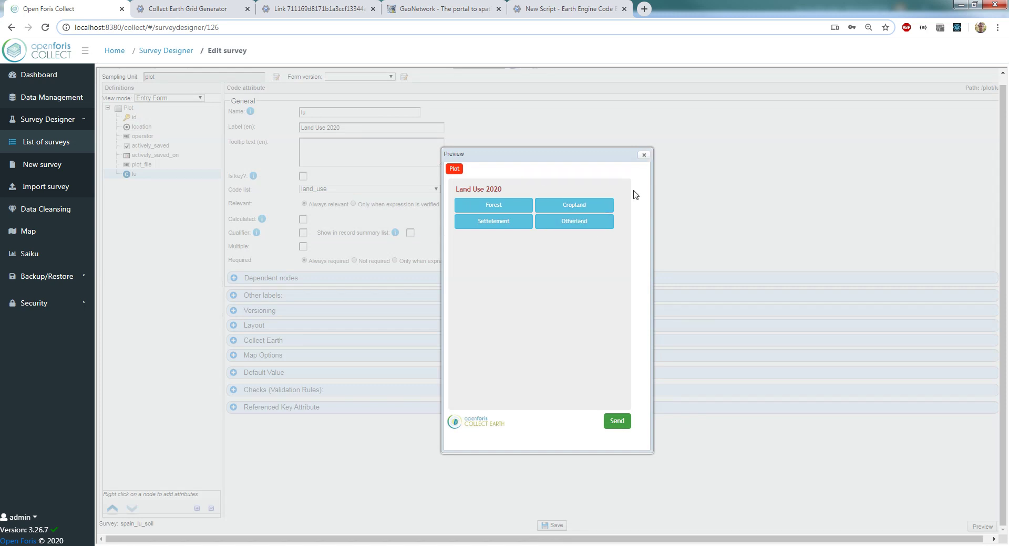
click(643, 155)
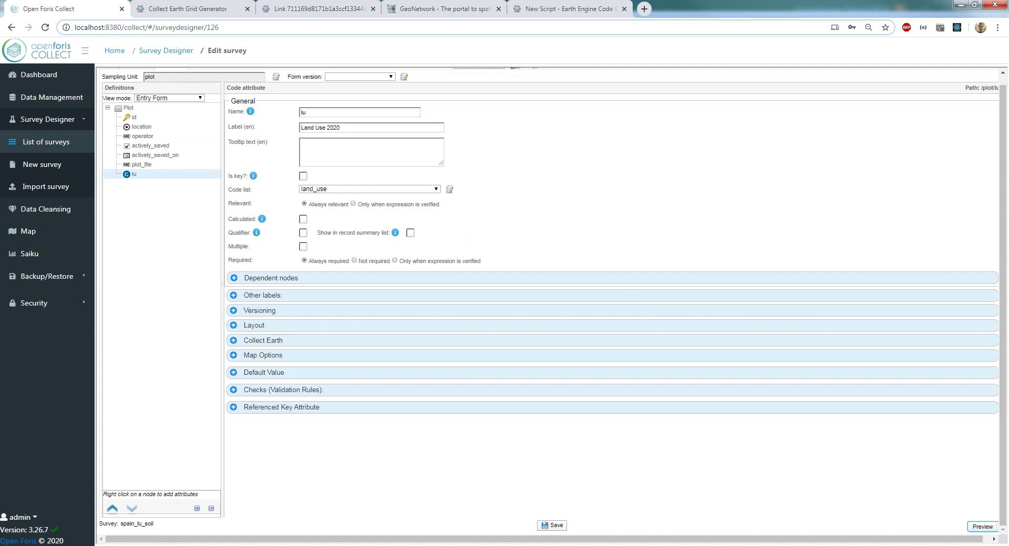
key(alt+Tab)
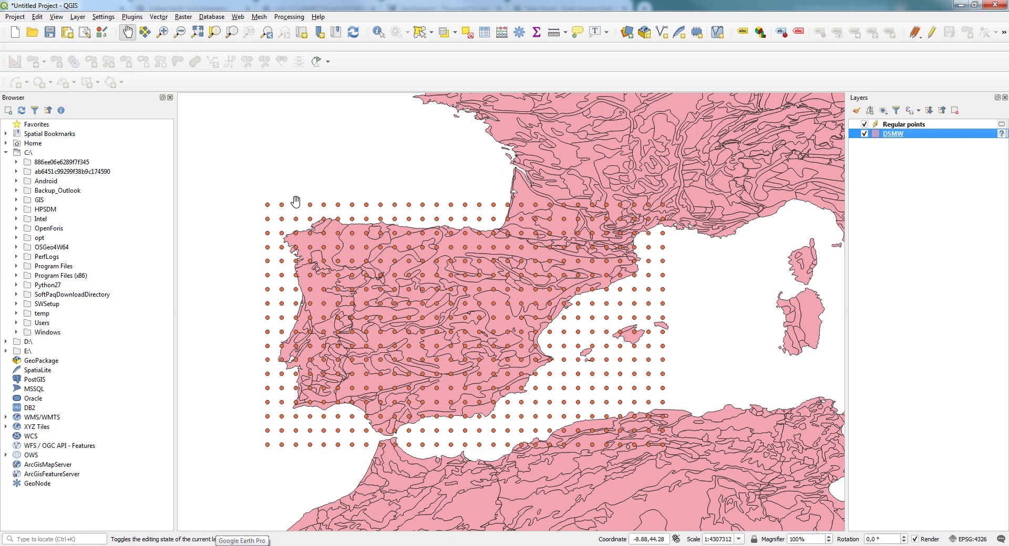
click(168, 17)
mouse_move(169, 28)
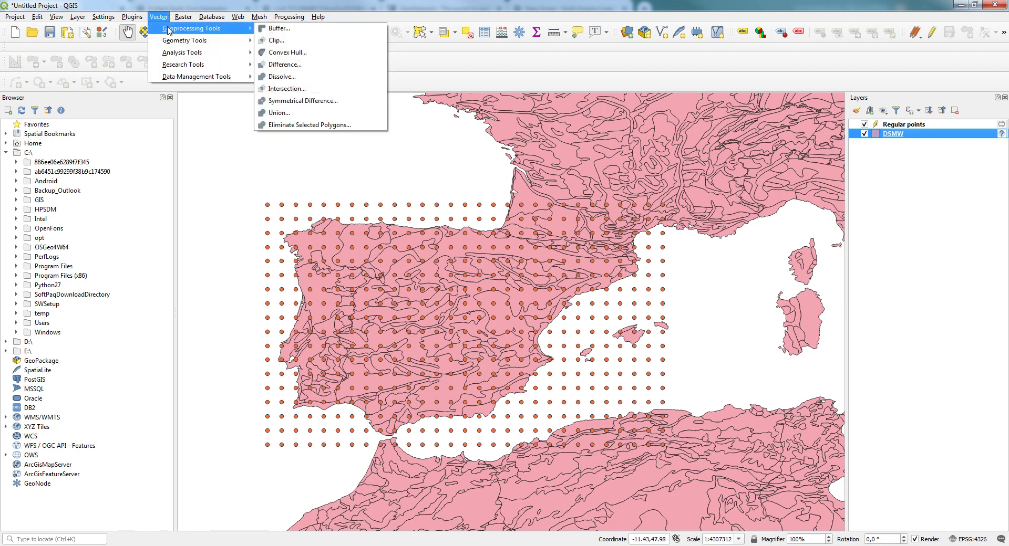
mouse_move(197, 44)
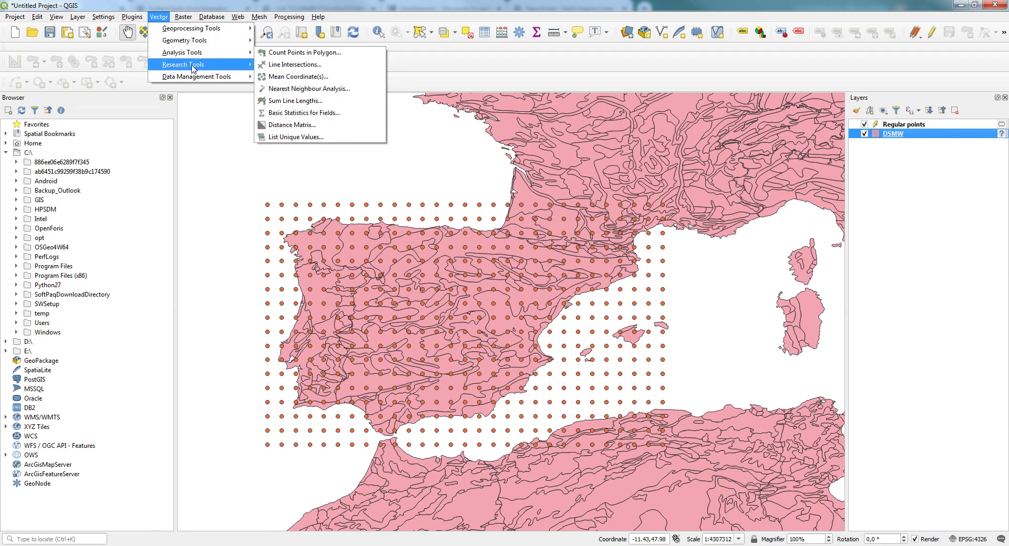
mouse_move(193, 69)
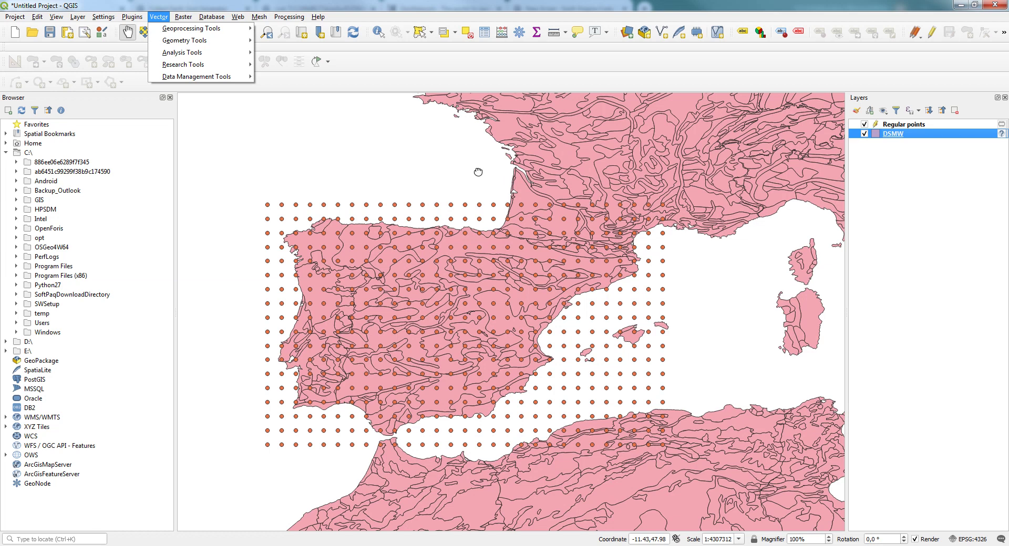
mouse_move(493, 215)
mouse_down()
mouse_move(493, 347)
mouse_move(492, 216)
mouse_up()
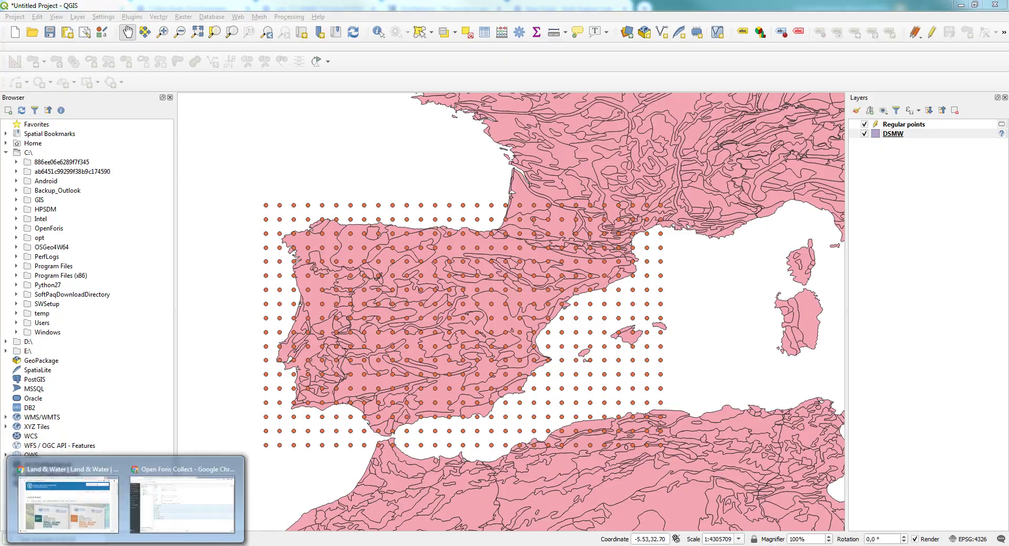
mouse_move(148, 501)
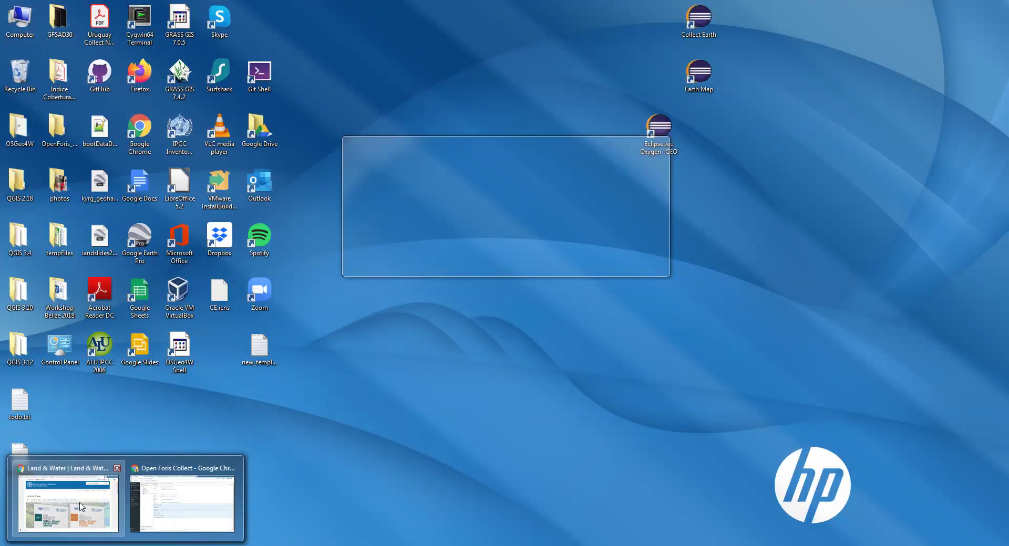
click(136, 502)
click(469, 6)
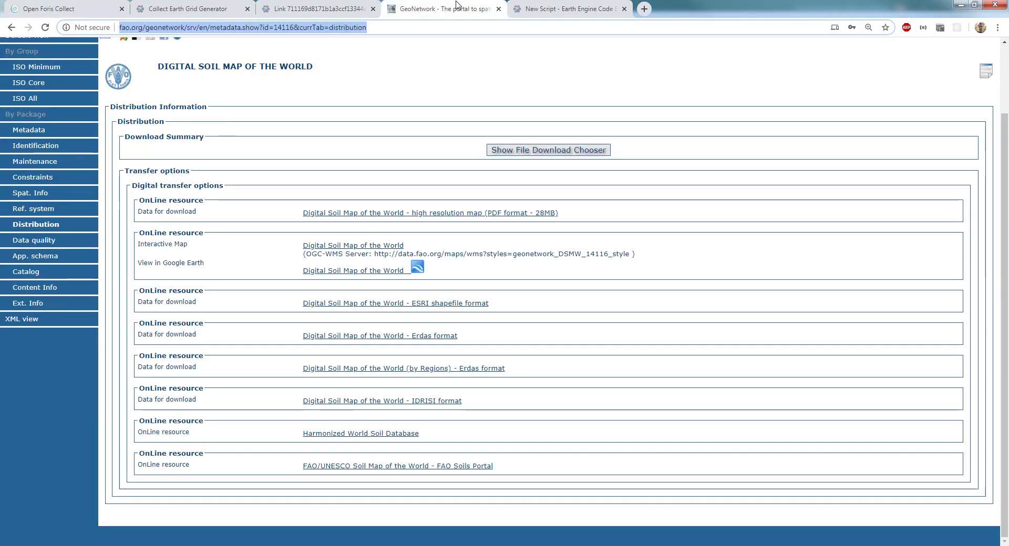
scroll(345, 157, up, 3)
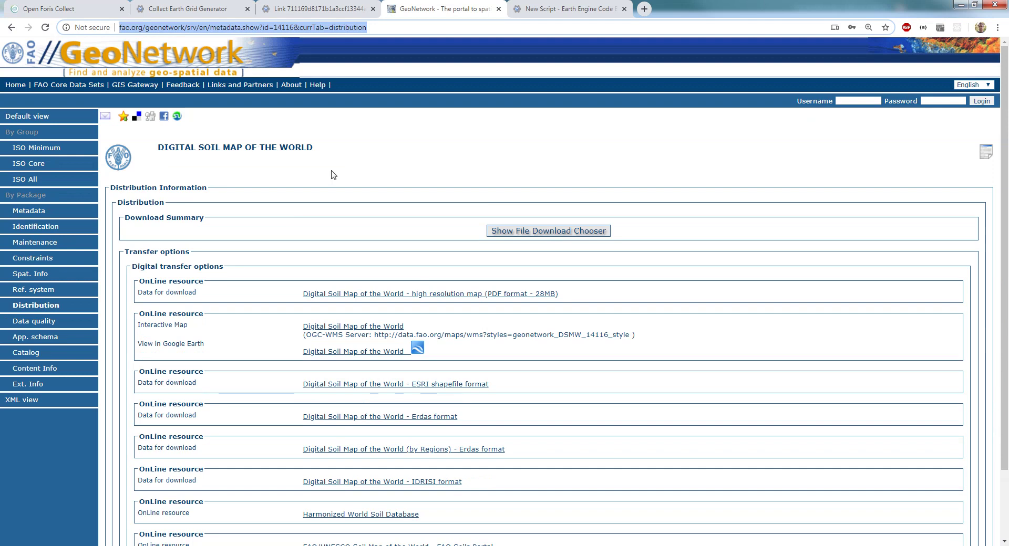
scroll(473, 368, down, 2)
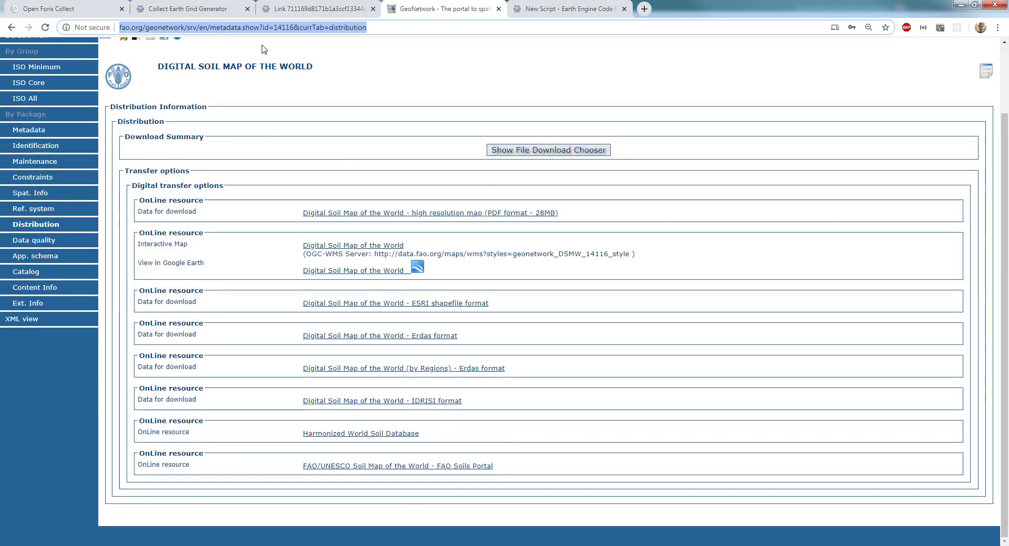
scroll(331, 137, up, 2)
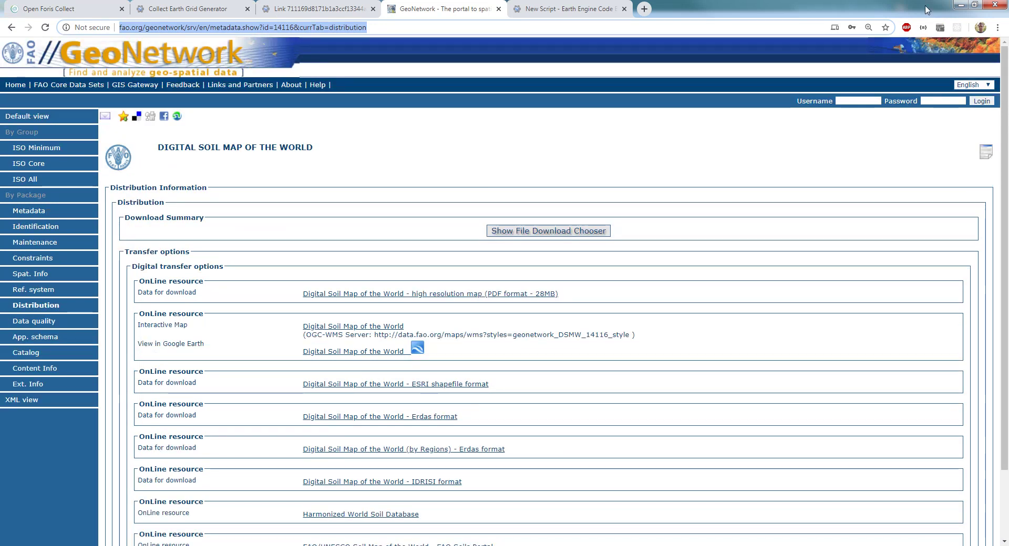
click(960, 9)
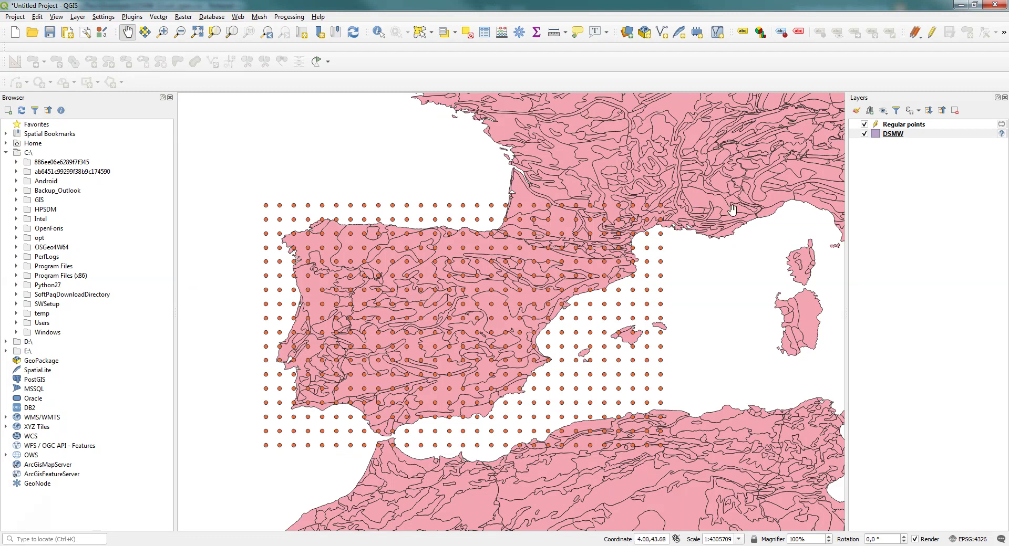
Step: Review the Regular points attribute table (522 points: id, YCoordinate, XCoordinate), then return to the GeoNetwork page
click(906, 125)
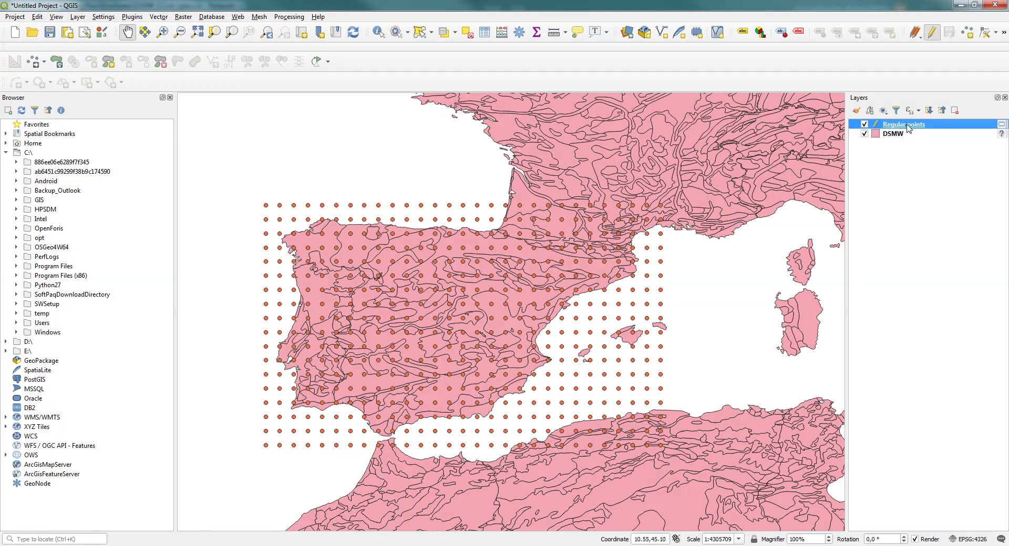
right_click(908, 127)
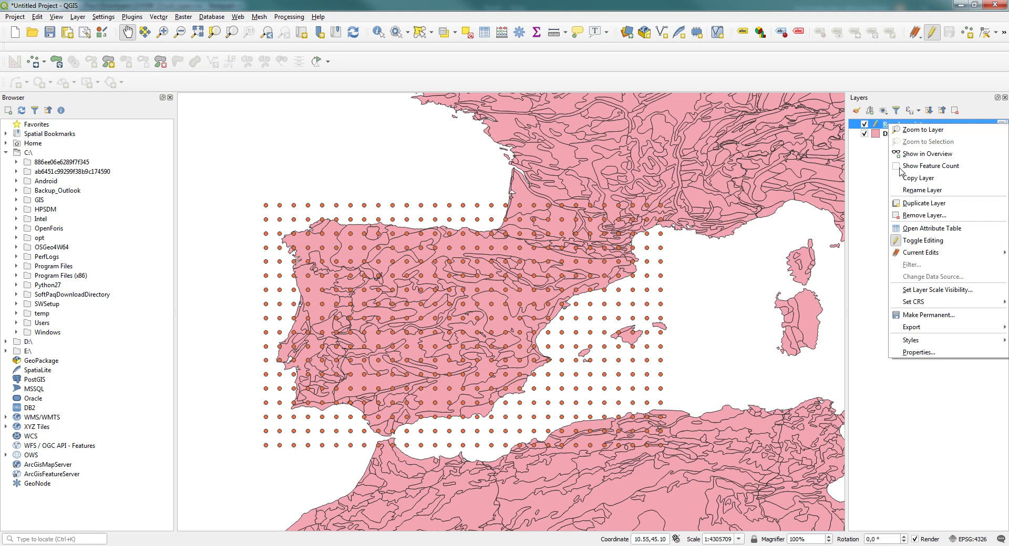
click(916, 231)
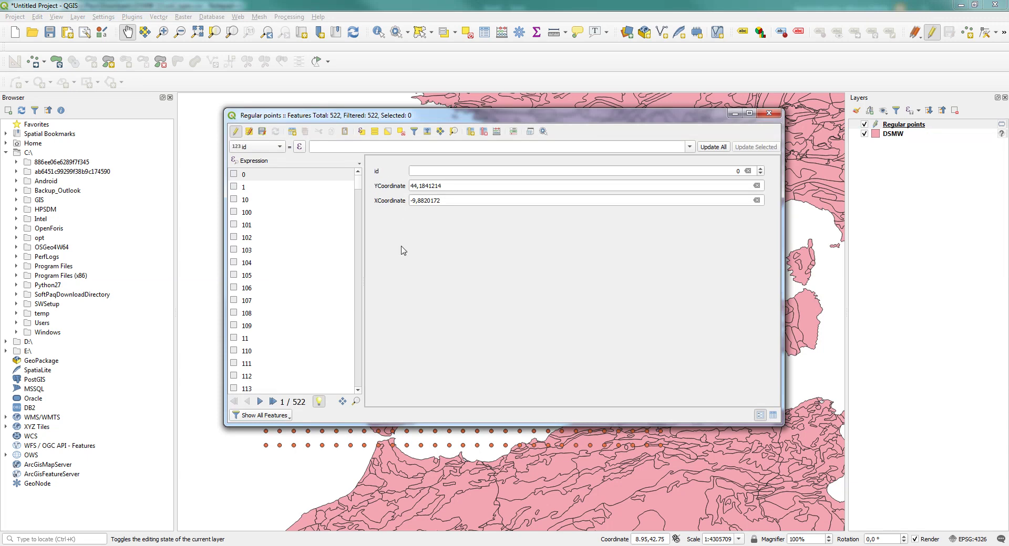
click(769, 113)
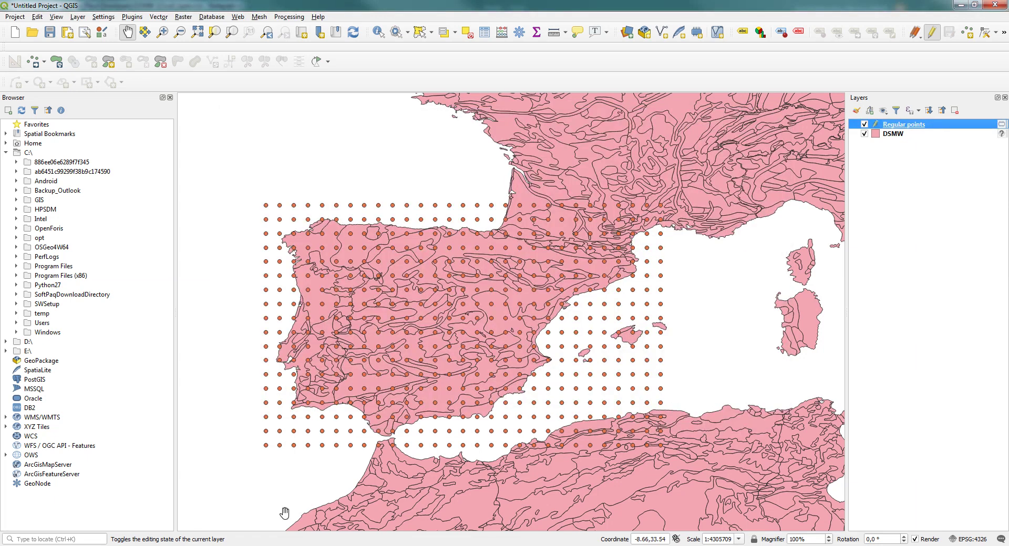
click(126, 545)
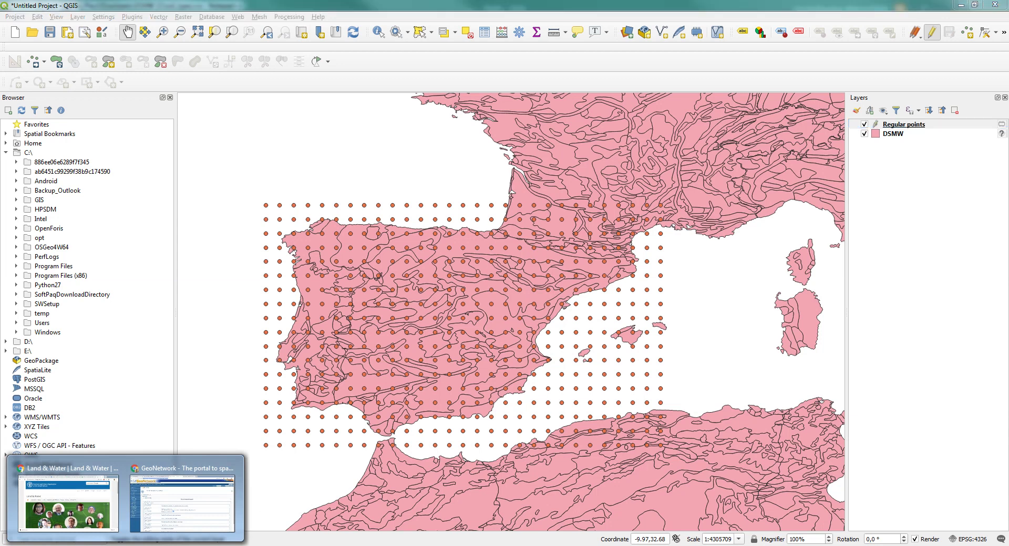
click(182, 502)
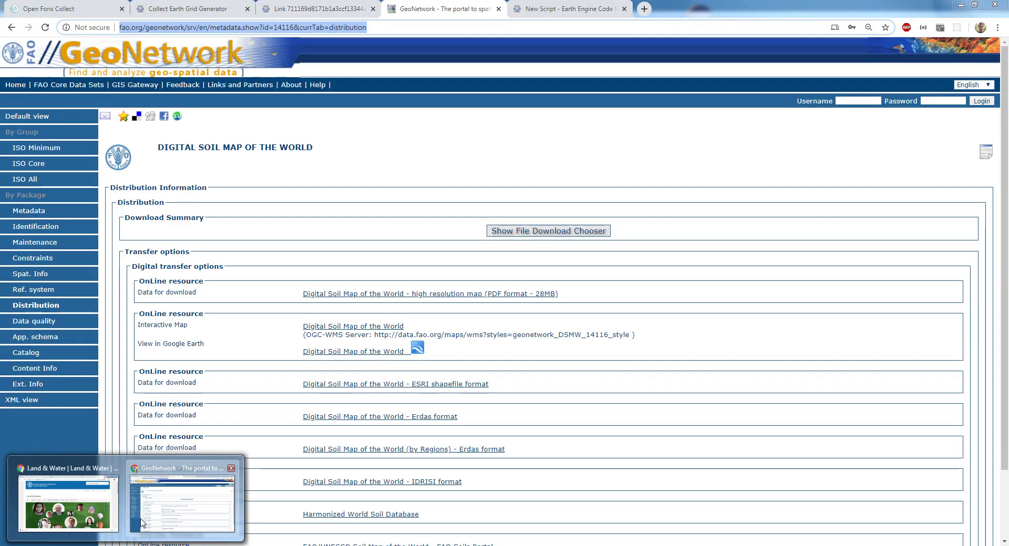
Step: Glance at the Collect Earth Grid Generator page, then go back to the Open Foris Collect designer
click(166, 9)
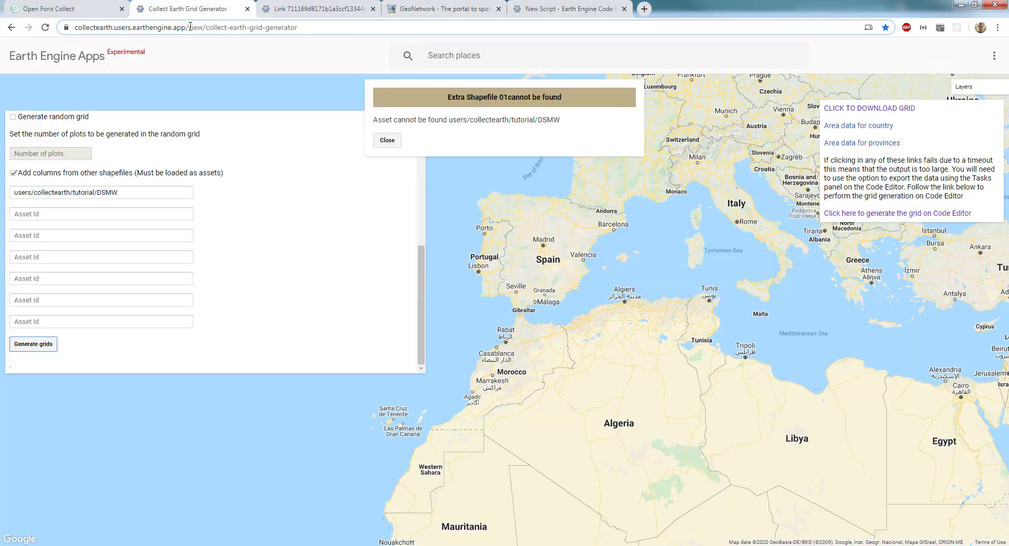
click(103, 5)
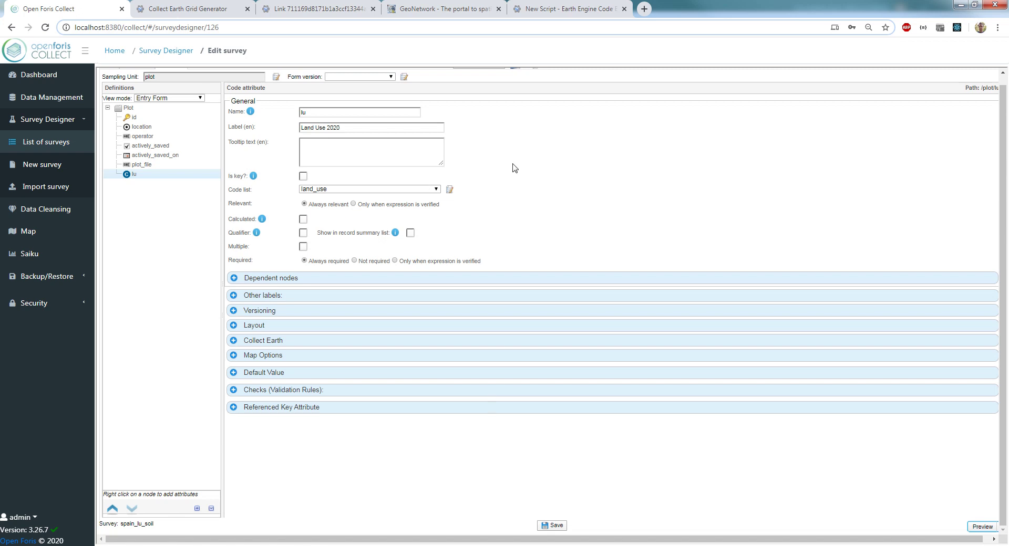
Step: Add a new, unnamed code attribute to the Plot entity, below lu
click(129, 109)
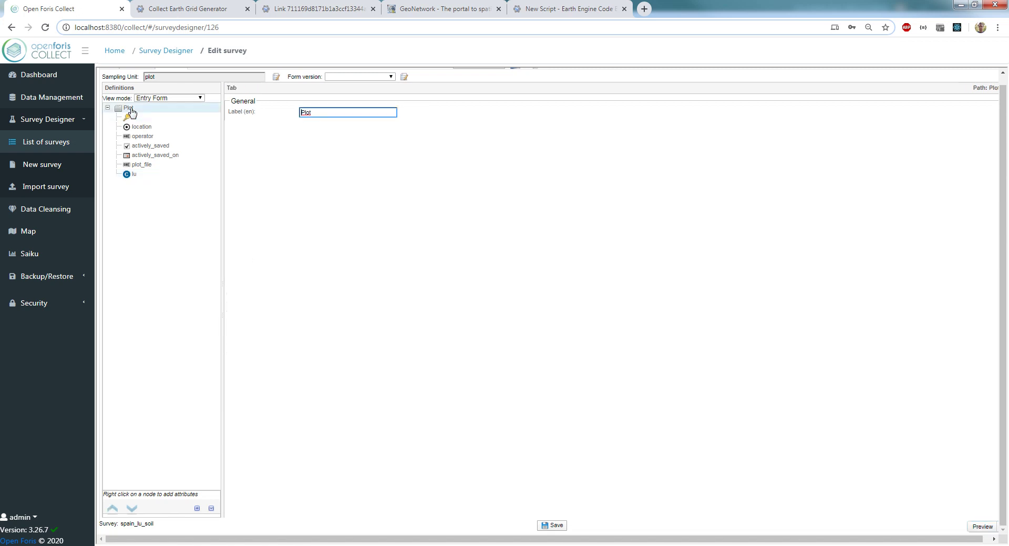
right_click(132, 112)
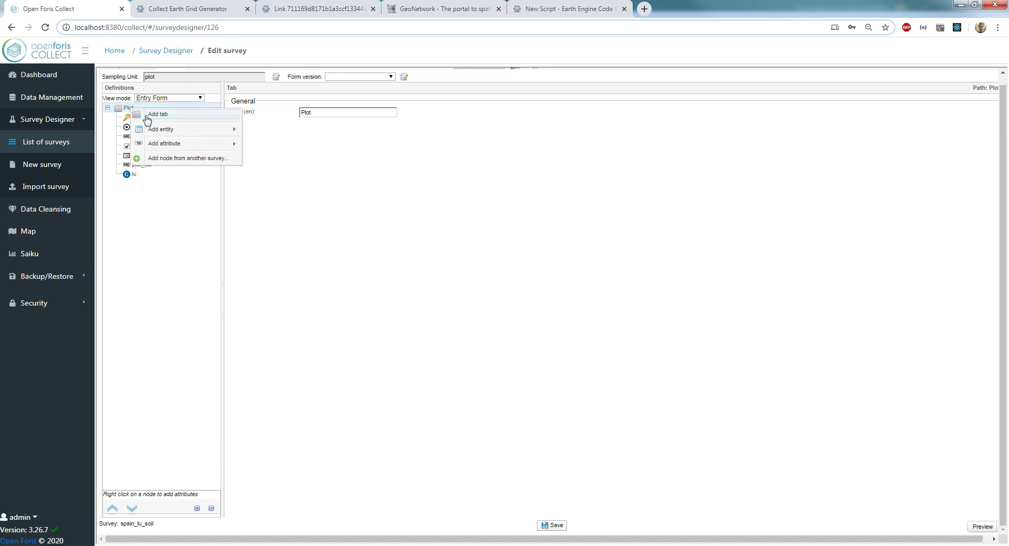
mouse_move(190, 149)
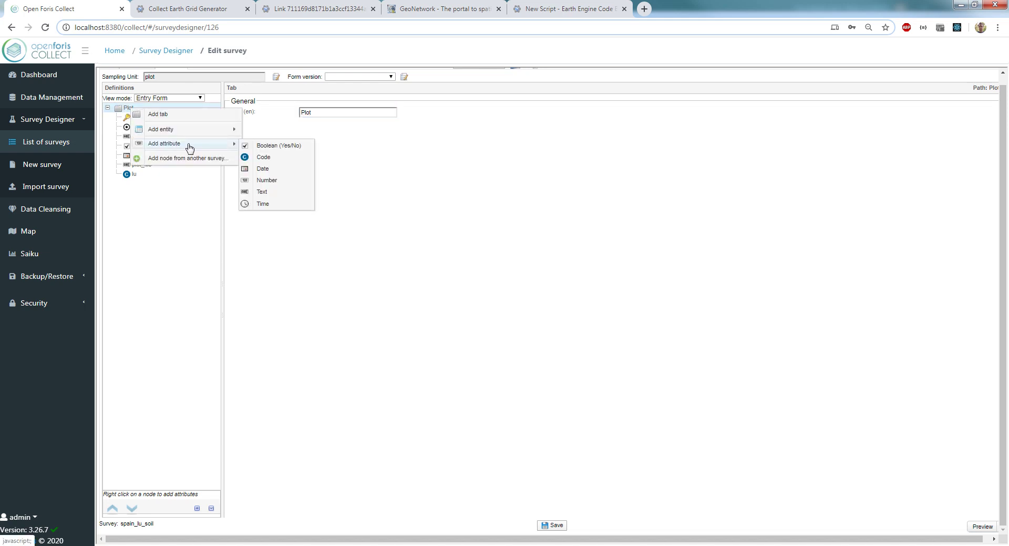
click(289, 159)
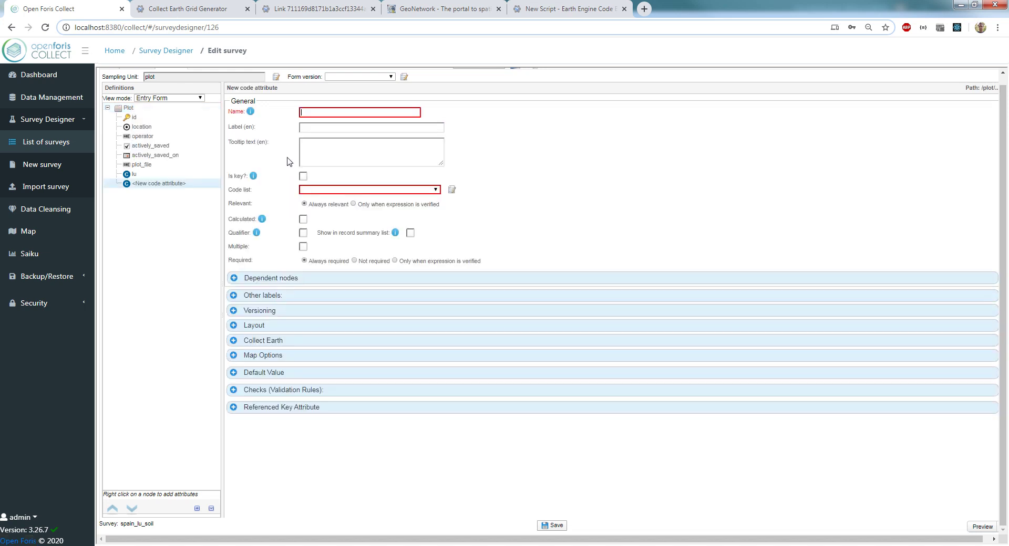
Step: Open the attribute table of the DSMW soil layer in QGIS
mouse_move(339, 545)
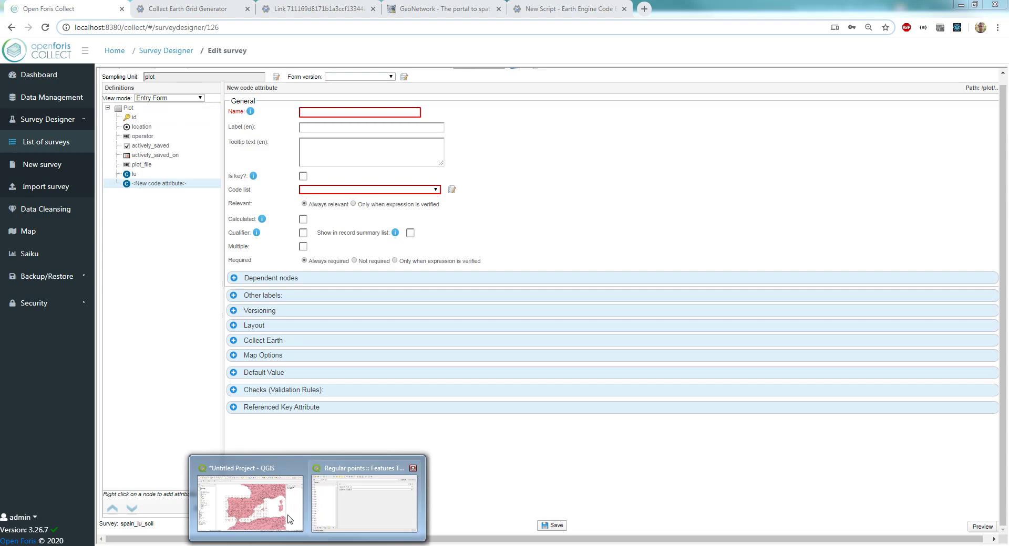
click(250, 502)
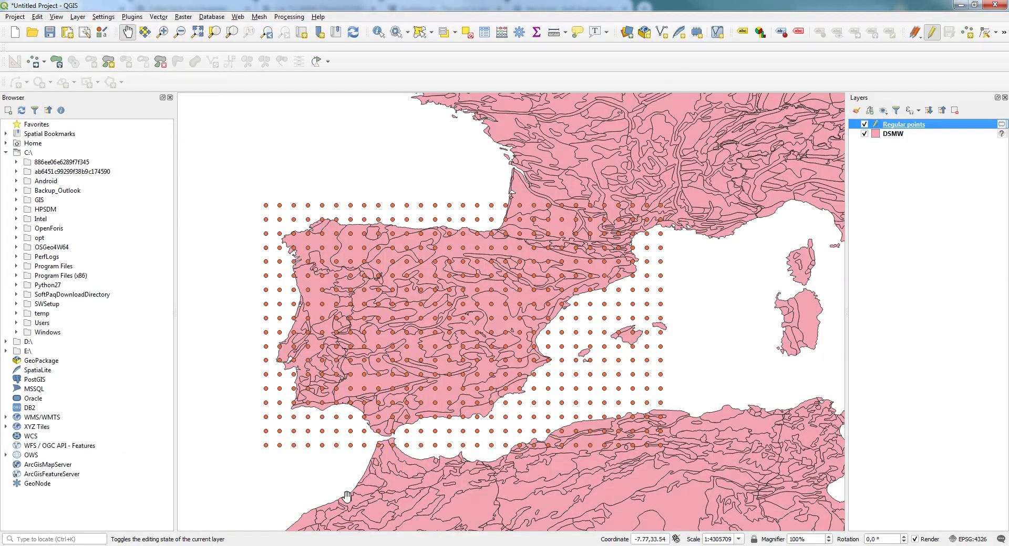
click(891, 136)
right_click(891, 137)
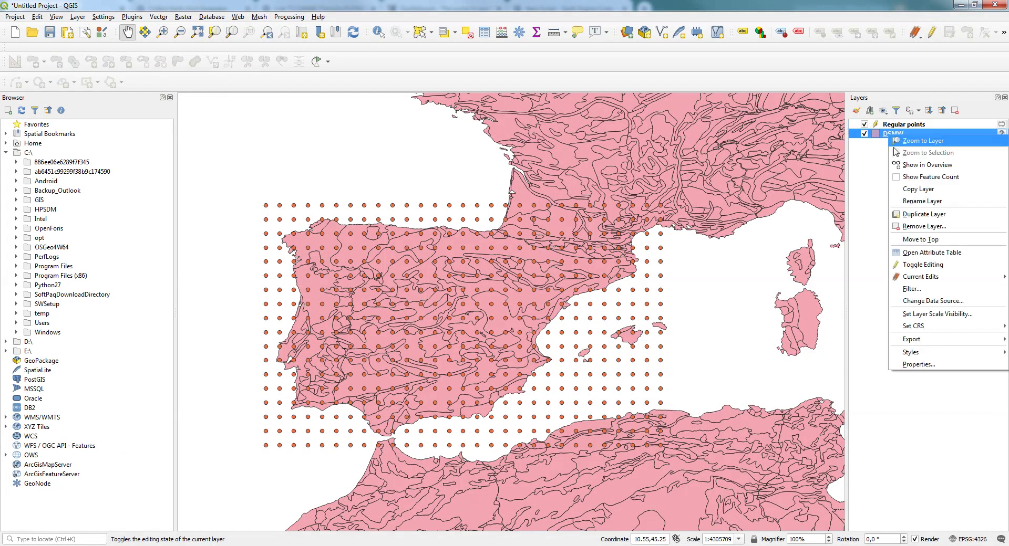
click(938, 255)
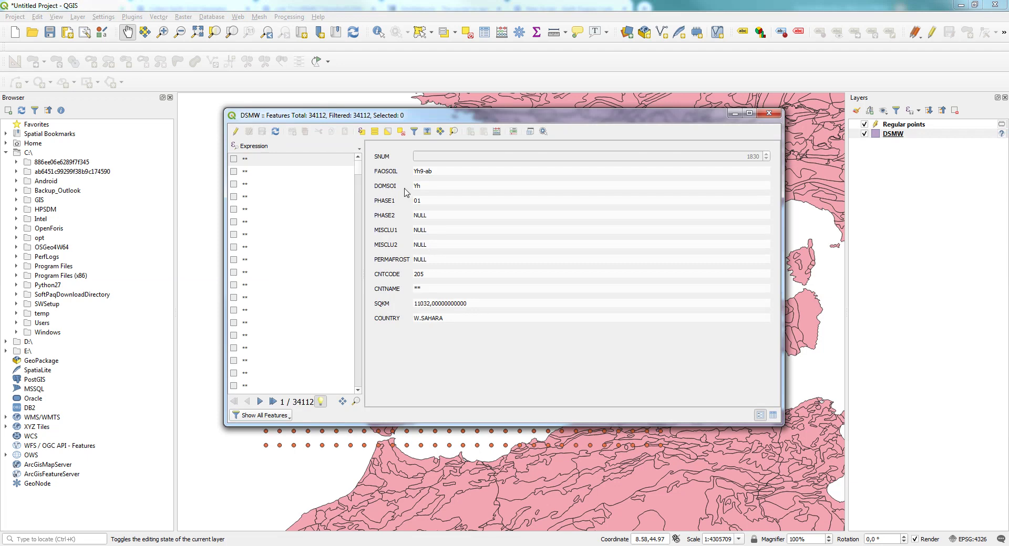
Step: Browse several DSMW features' FAOSOIL and DOMSOI values in form view, then close the table
click(315, 213)
click(314, 239)
click(315, 298)
click(314, 209)
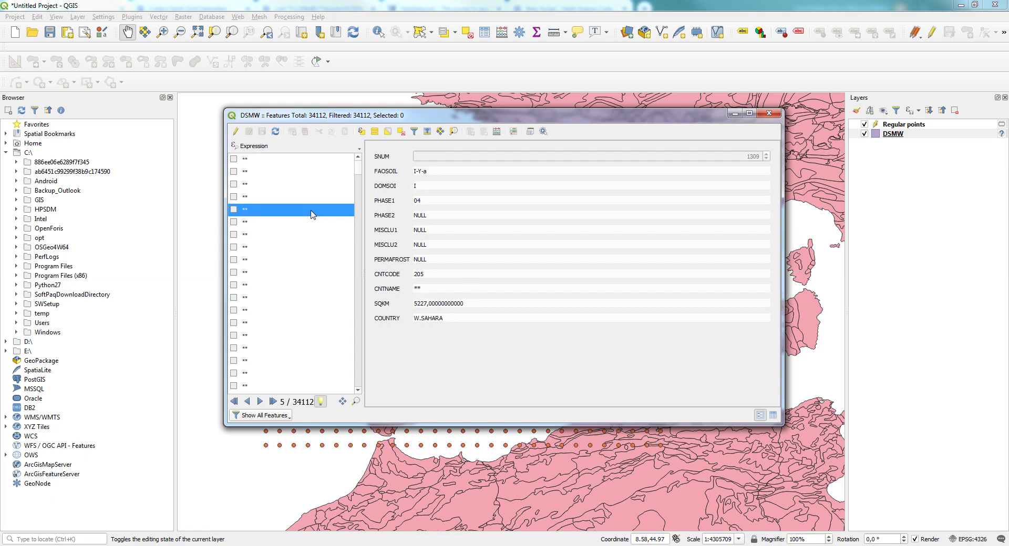
click(314, 185)
click(314, 171)
click(313, 247)
click(304, 222)
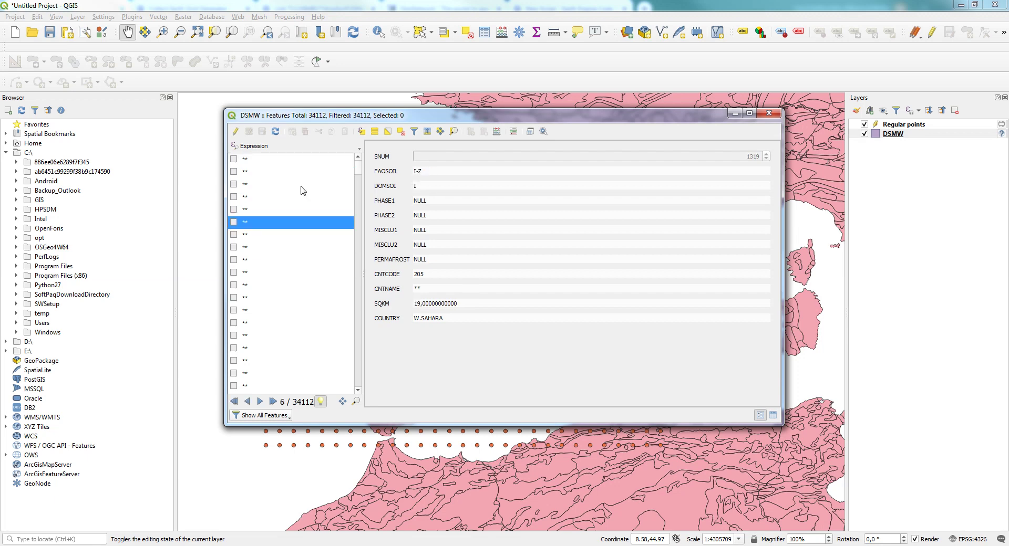
click(300, 185)
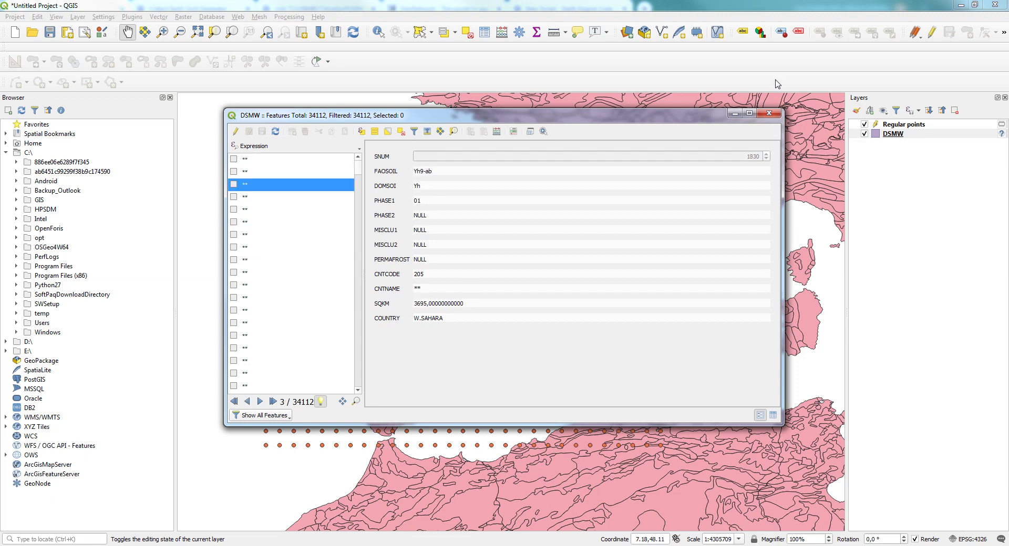
click(772, 115)
drag(462, 115, 477, 279)
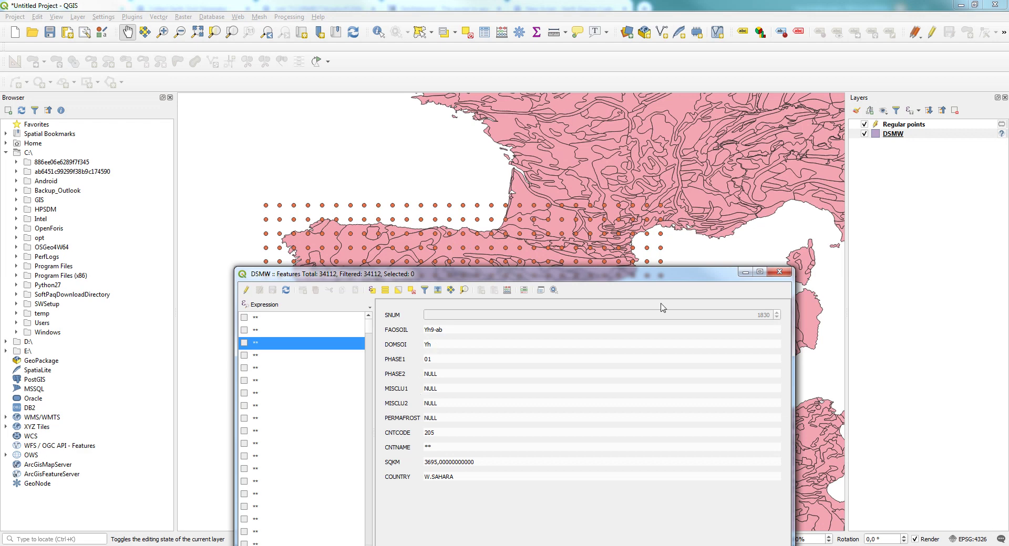
click(778, 273)
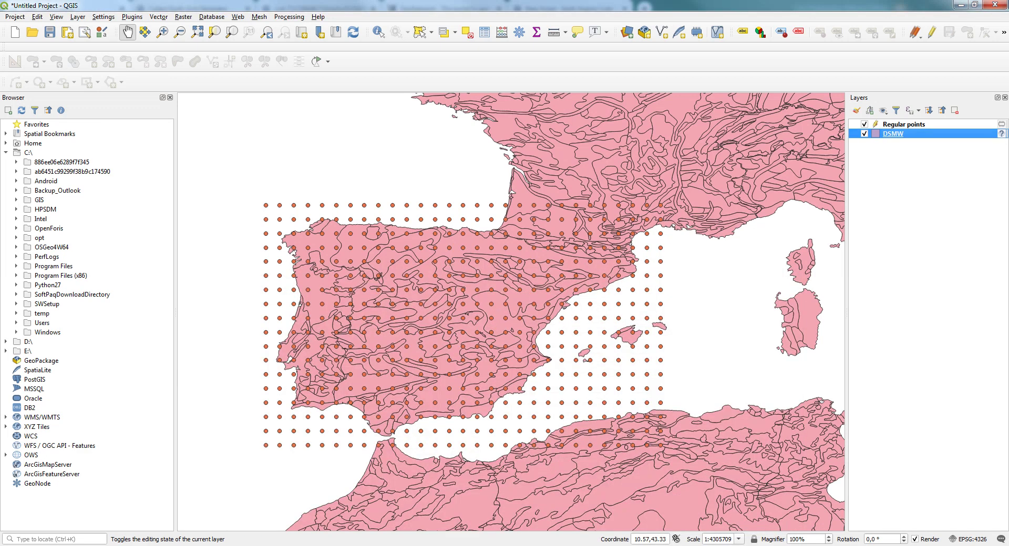
Step: Name the new code attribute 'soil' with label Soil, leaving its code list unassigned
mouse_move(145, 545)
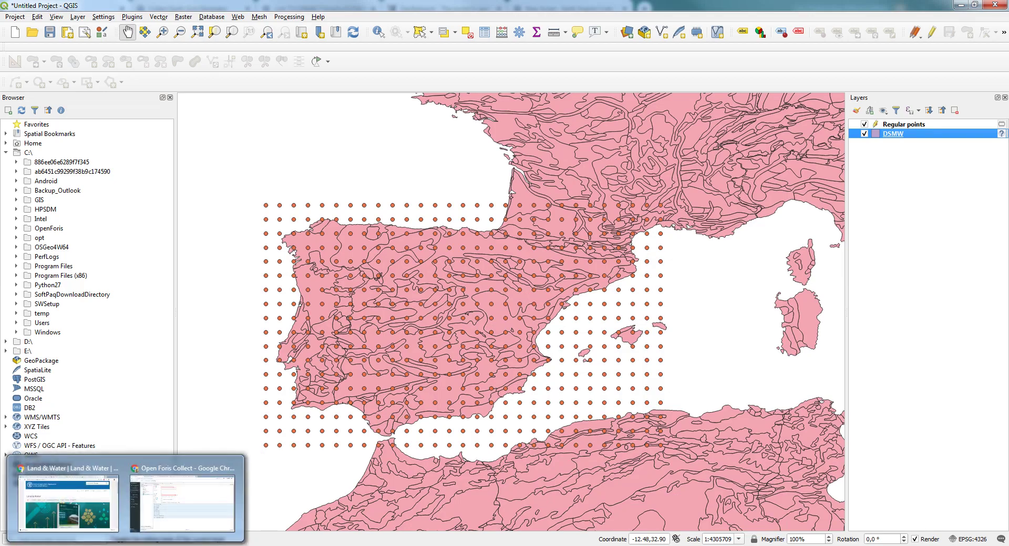
click(173, 525)
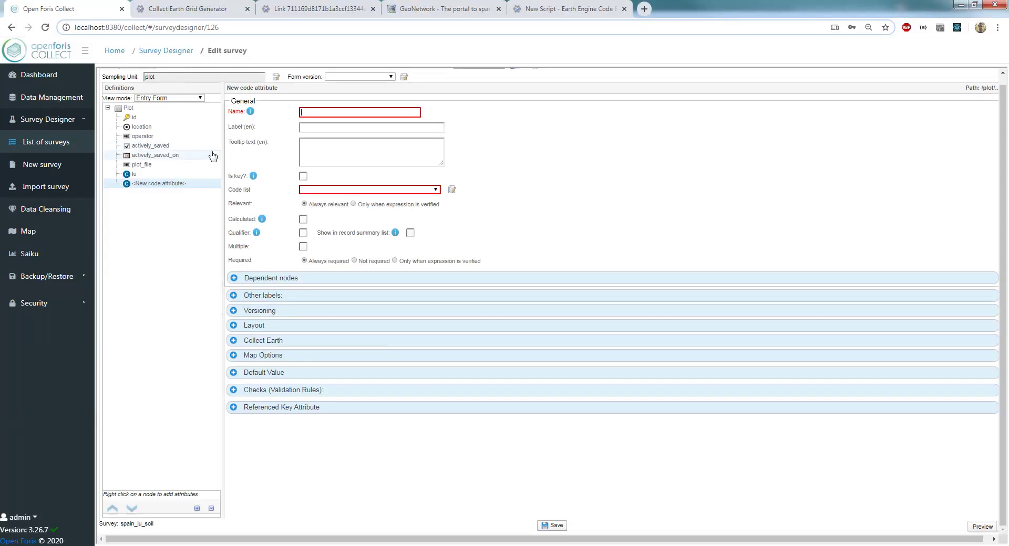
click(335, 112)
text(soil)
click(561, 194)
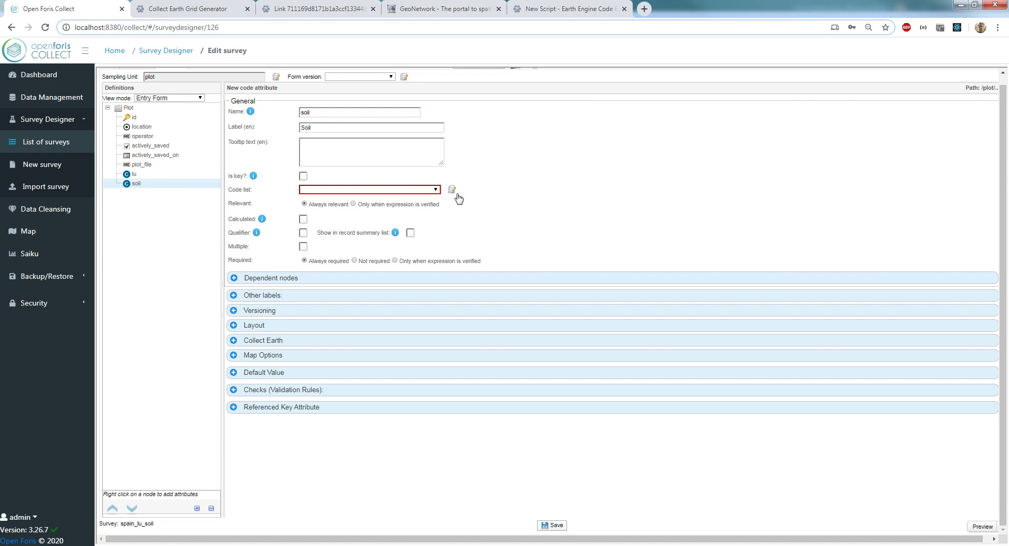
click(434, 190)
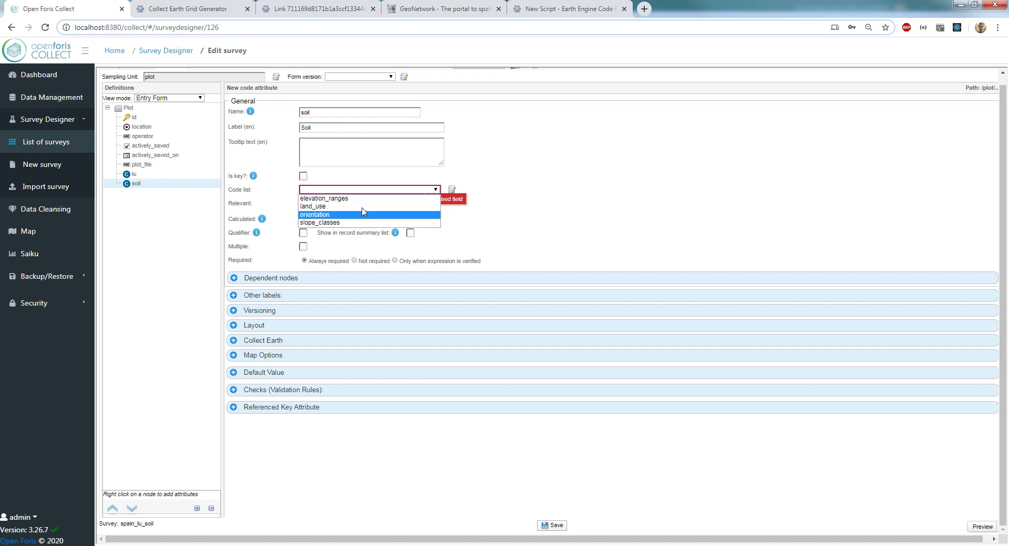
click(451, 190)
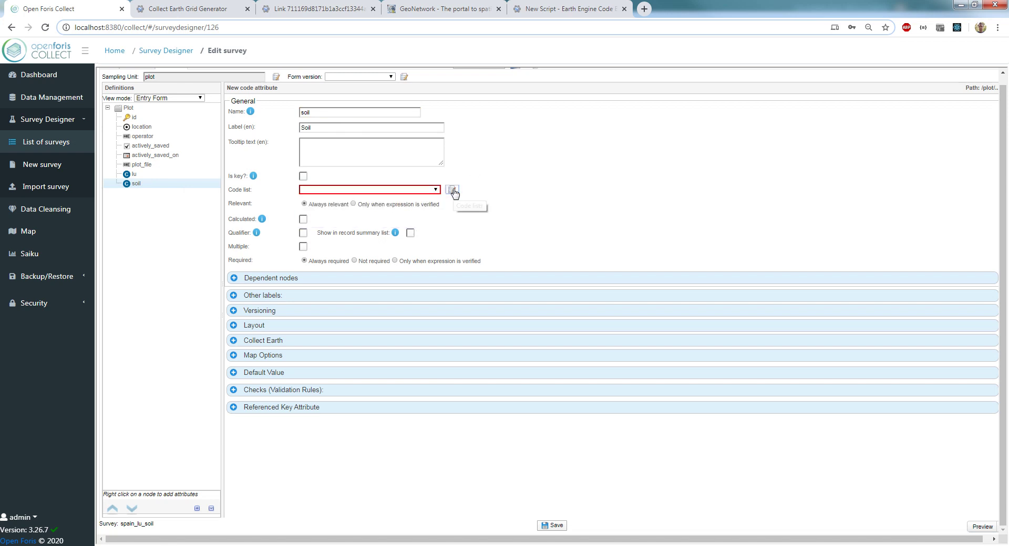
Step: Create an empty flat code list named 'soil', then bring up the soil types sheet
click(452, 191)
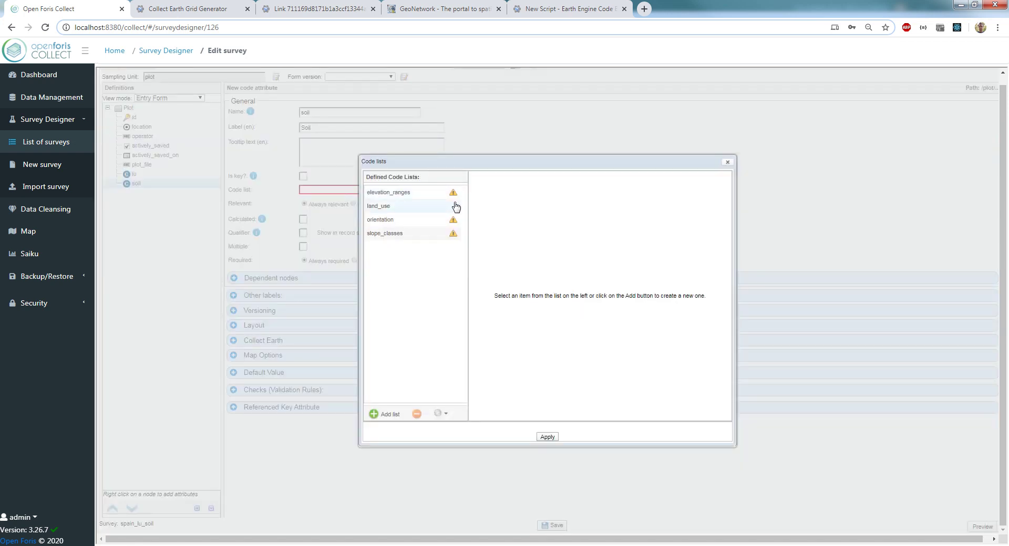
click(386, 415)
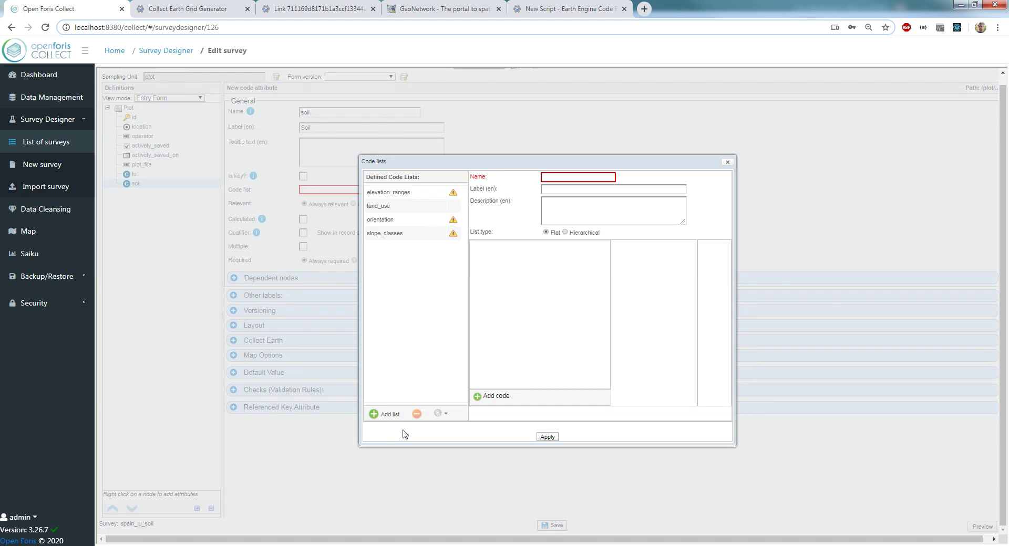
click(574, 176)
text(soil)
click(638, 216)
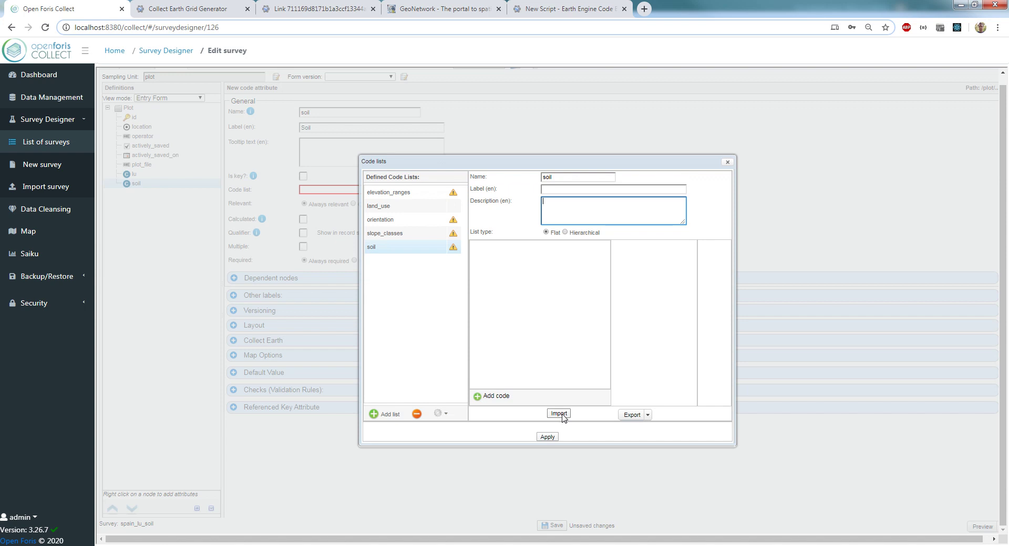
click(452, 536)
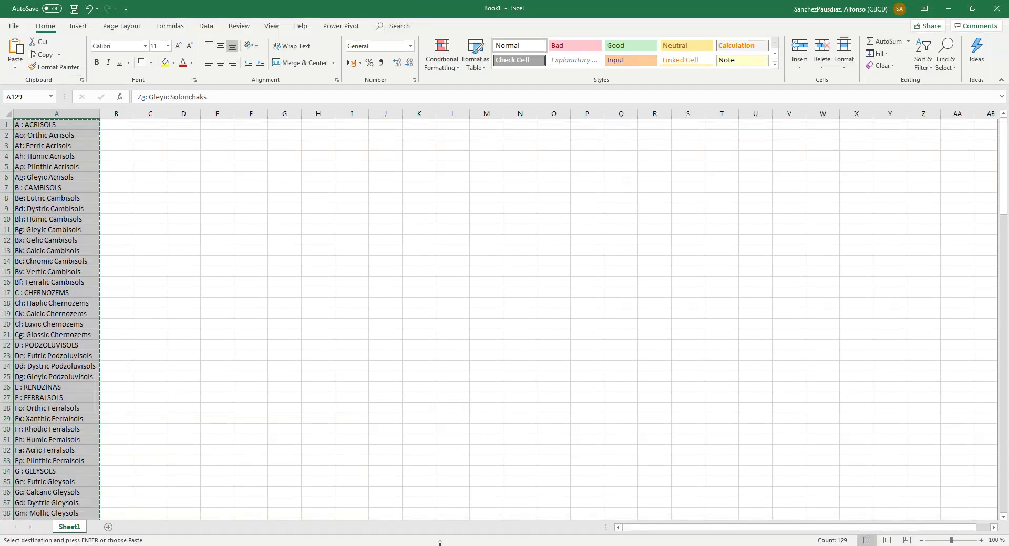
Step: Check the soil_code and soil_label rows (ACRISOLS, Orthic) in soil_types.csv, then minimize Notepad++
click(274, 330)
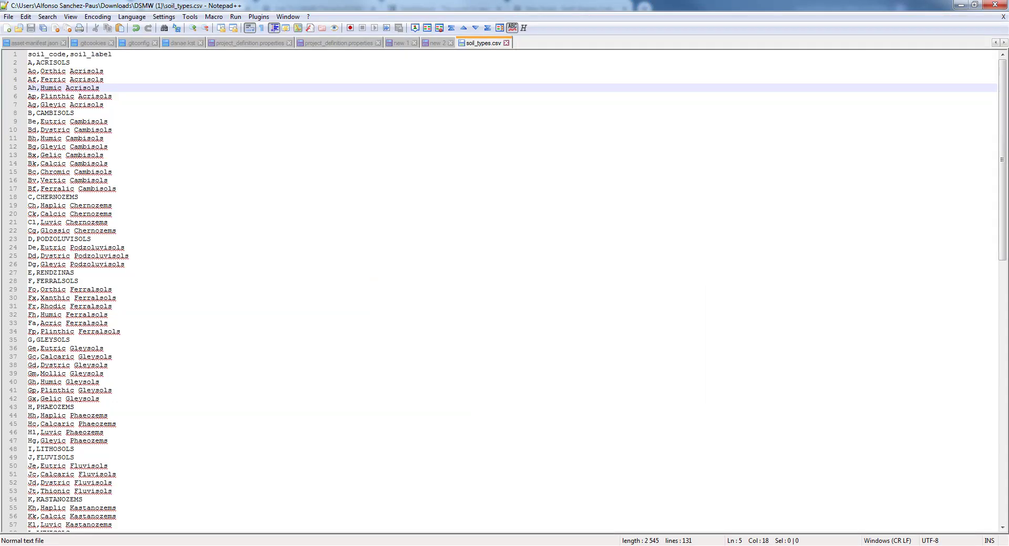
click(205, 265)
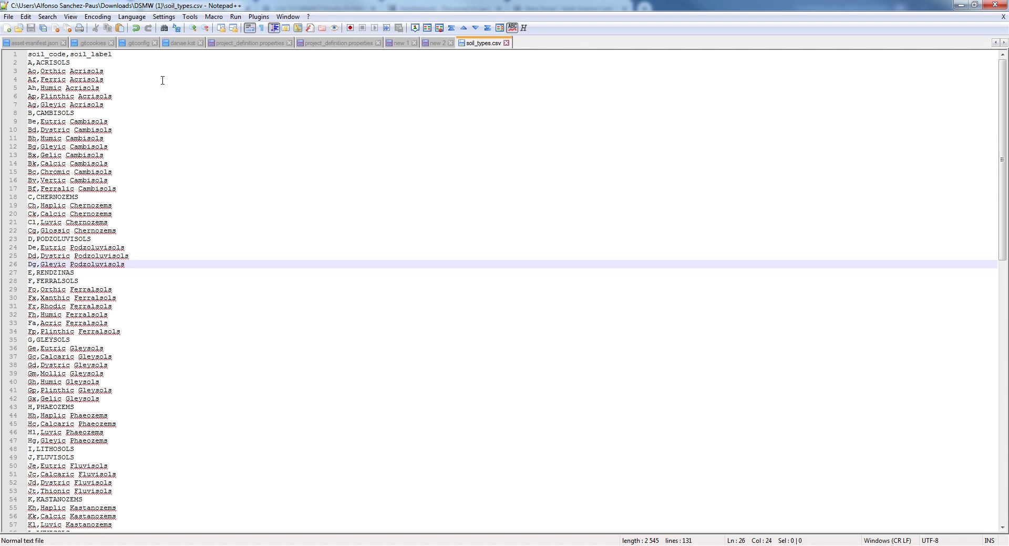
double_click(48, 54)
double_click(79, 55)
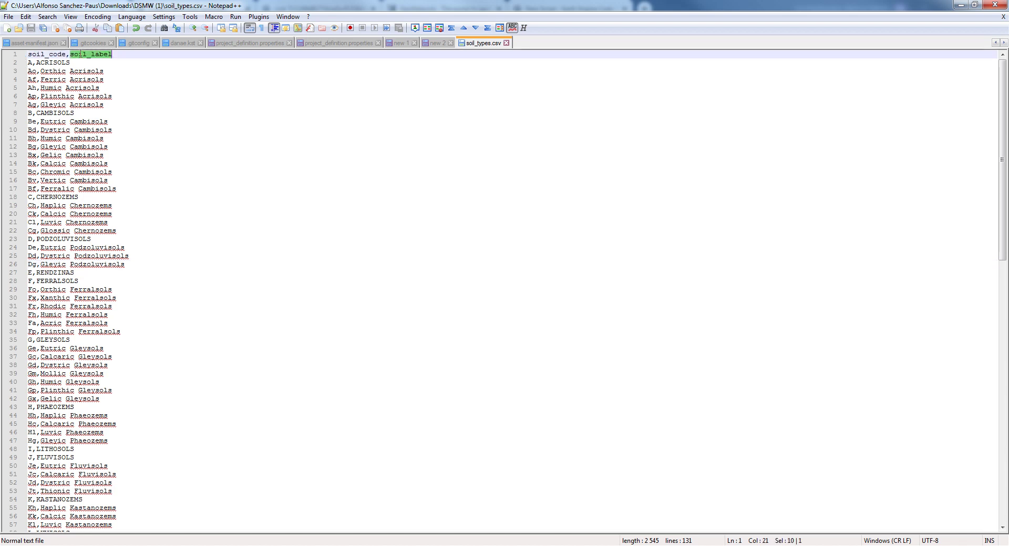
click(32, 63)
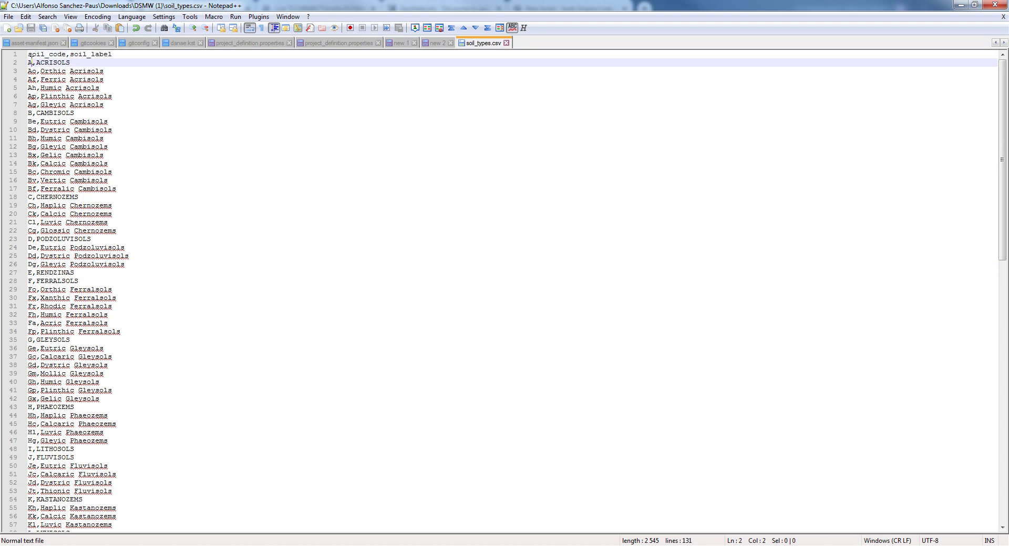
double_click(51, 62)
click(32, 71)
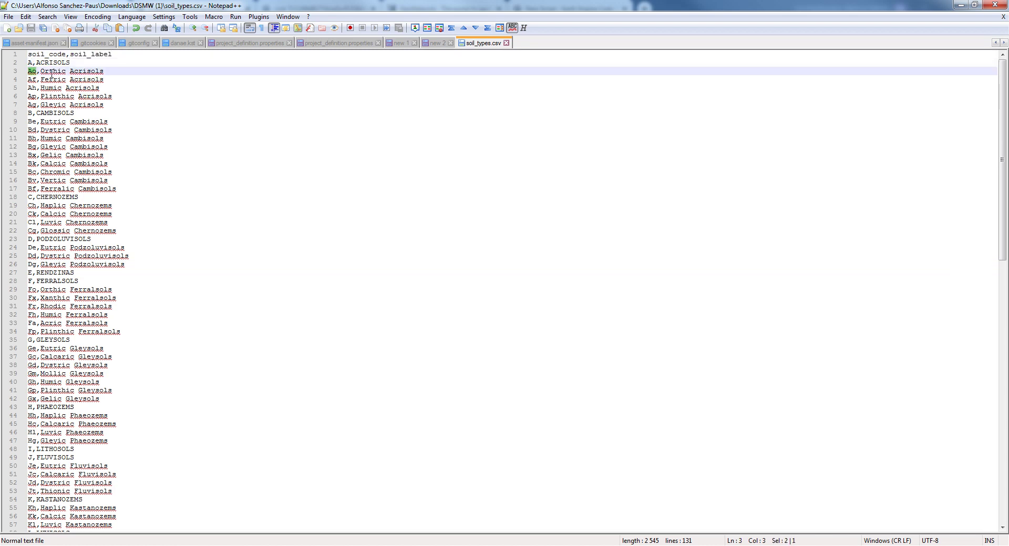
double_click(53, 71)
click(962, 7)
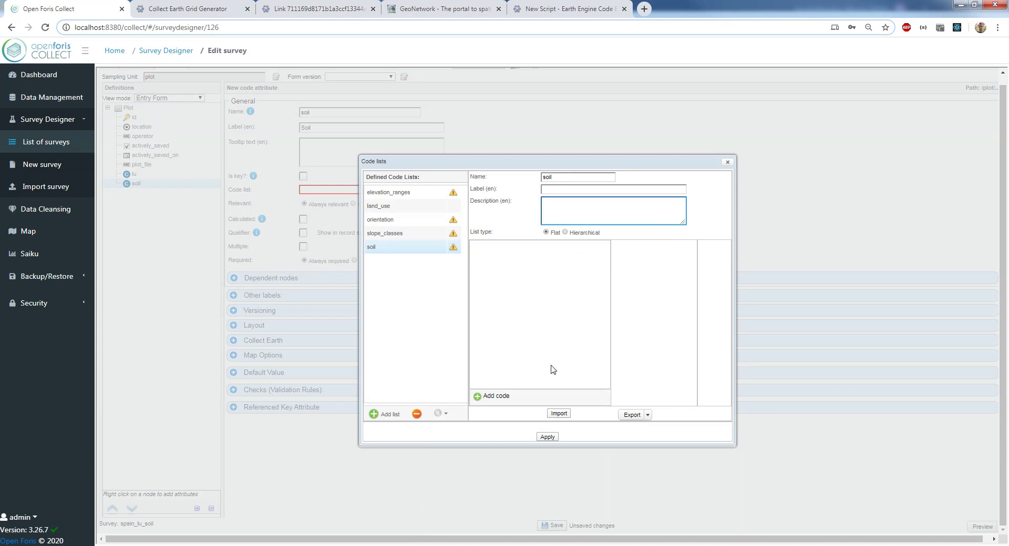
Step: Import soil_types.csv into the soil list (A - ACRISOLS to Zg - Gleyic Solonchaks) and apply it
click(558, 414)
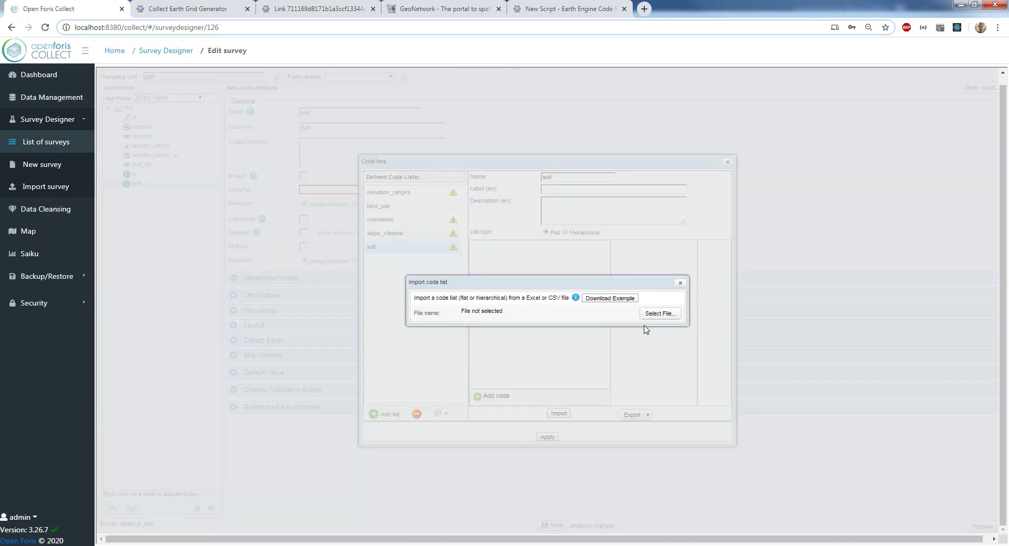
click(660, 314)
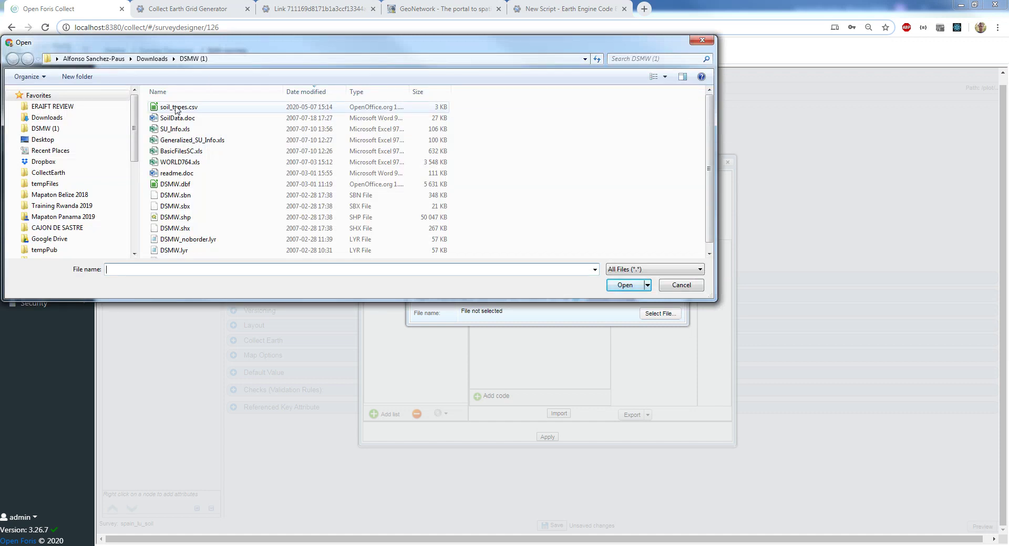
double_click(177, 107)
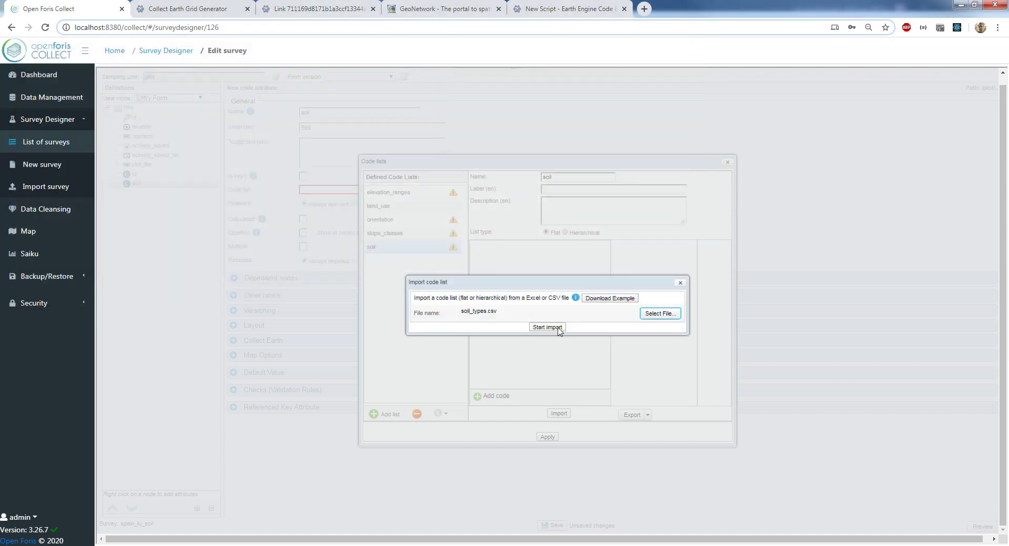
click(547, 328)
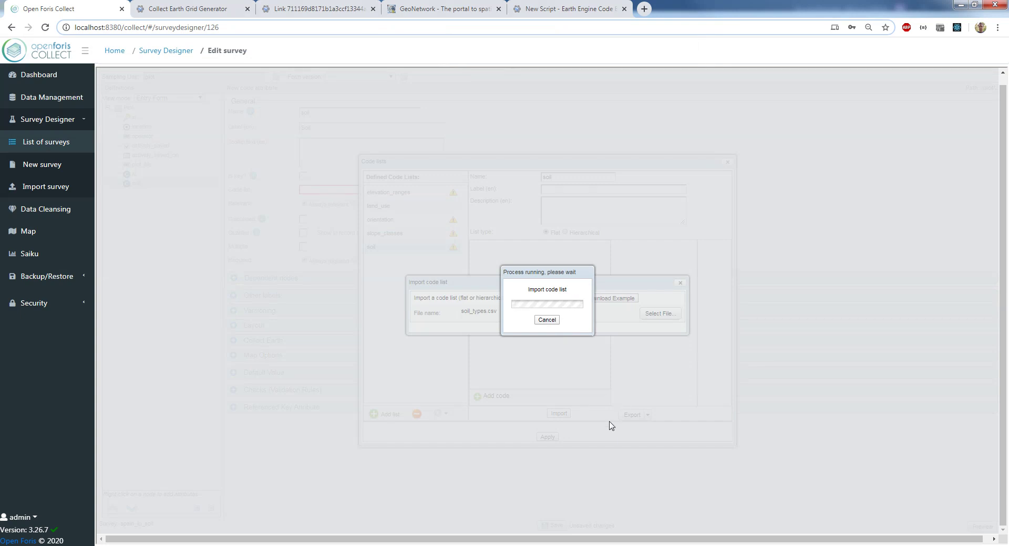
click(554, 161)
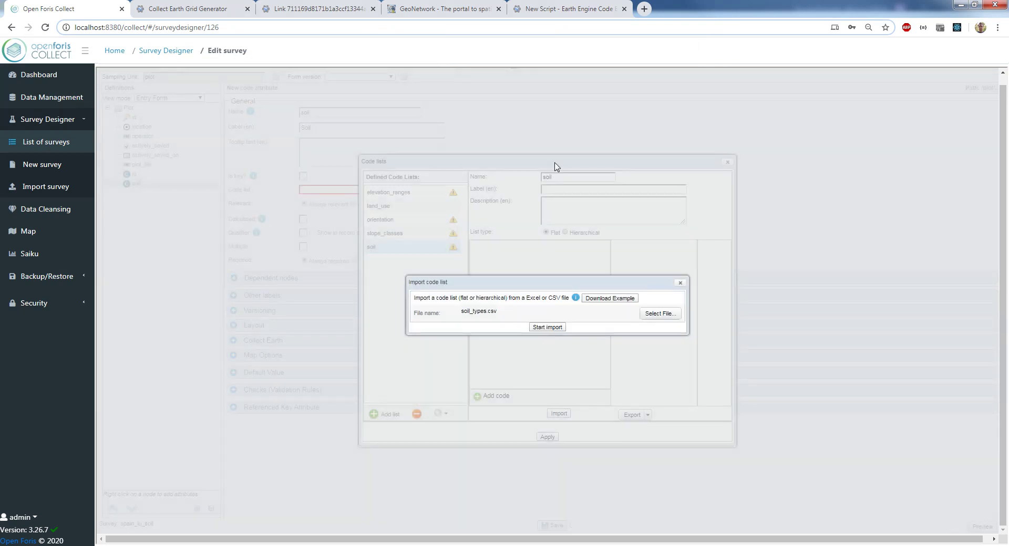
click(680, 284)
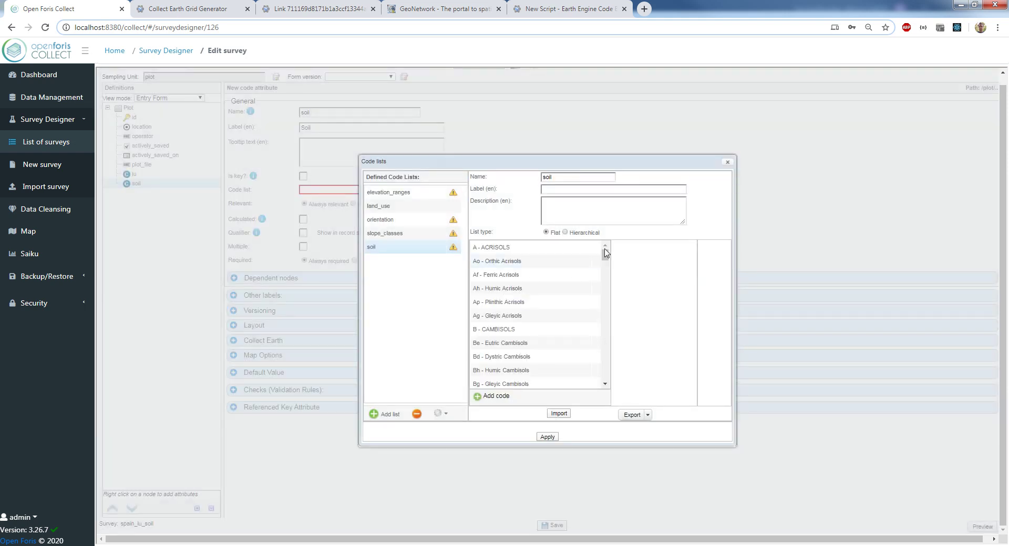
mouse_move(605, 253)
mouse_down()
mouse_move(605, 377)
mouse_move(605, 261)
mouse_up()
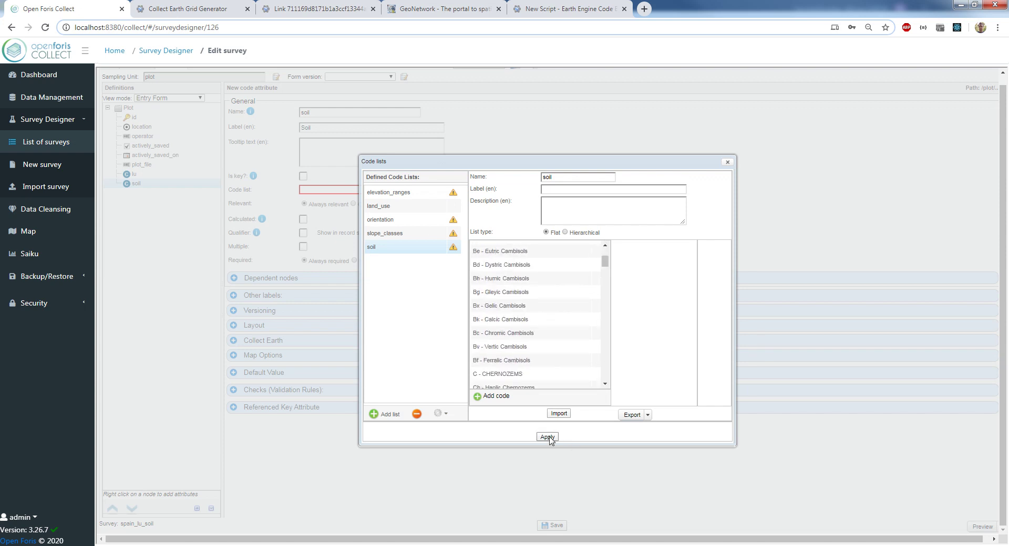
click(548, 437)
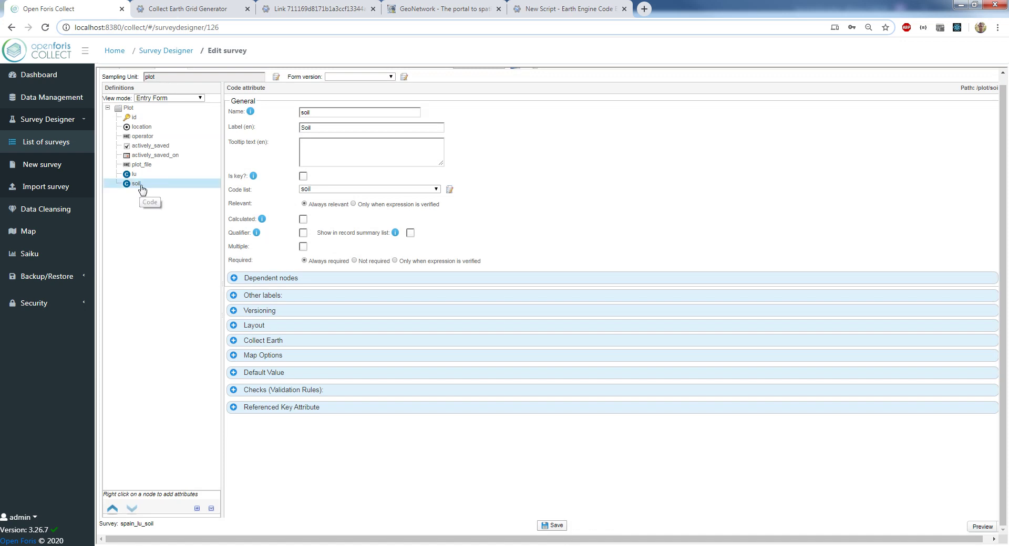
click(981, 526)
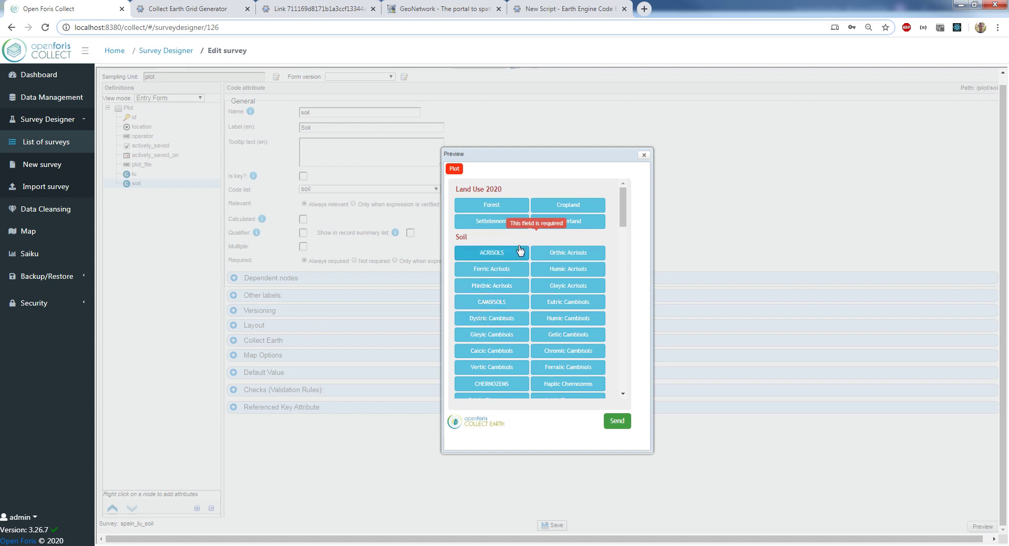
click(643, 156)
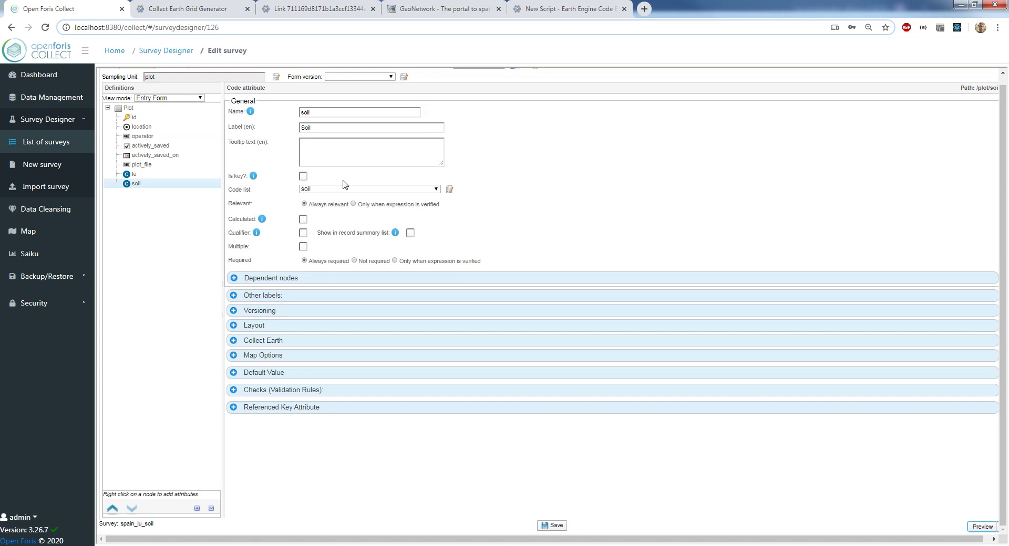
Step: Set the soil attribute to From CSV and Include in header, then save the survey
click(234, 344)
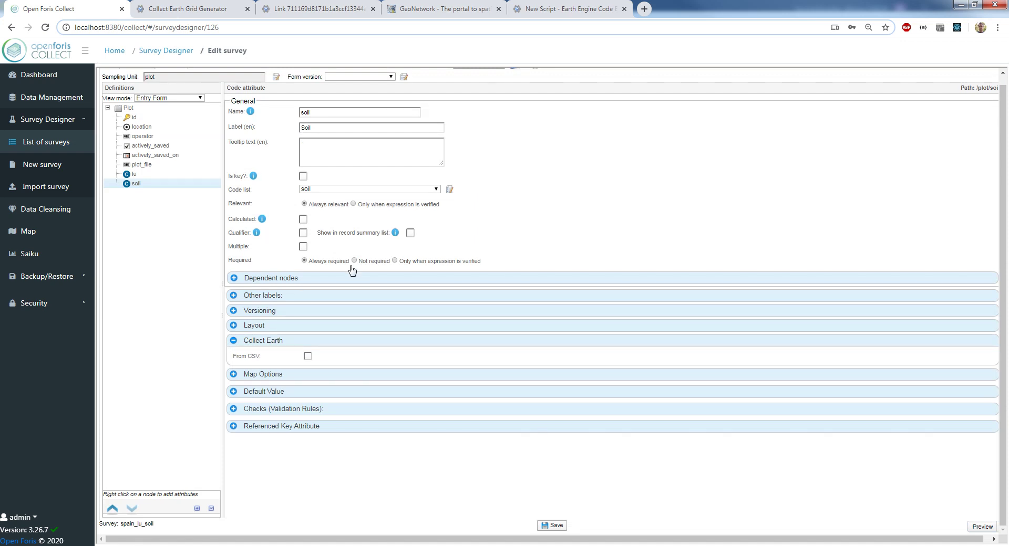
click(308, 357)
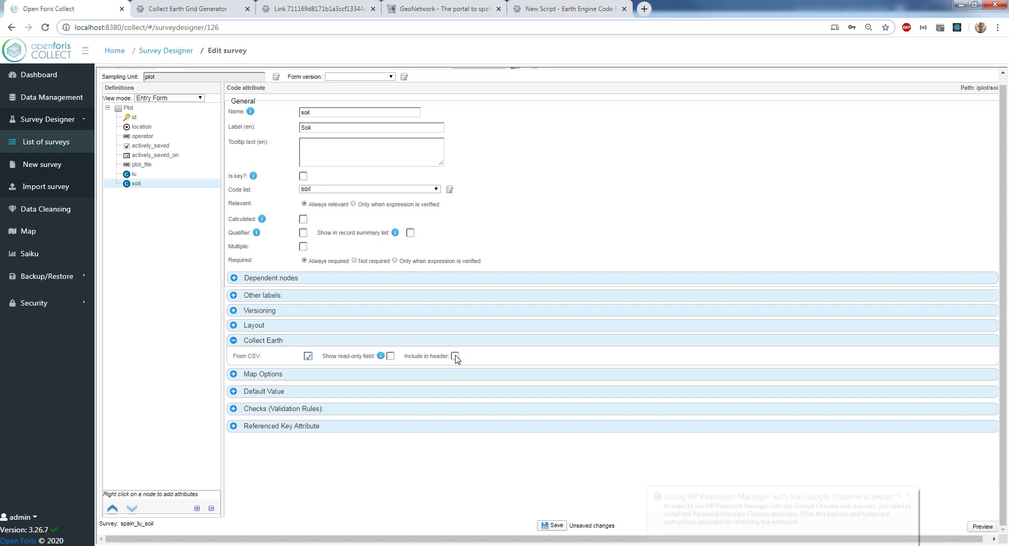
click(455, 357)
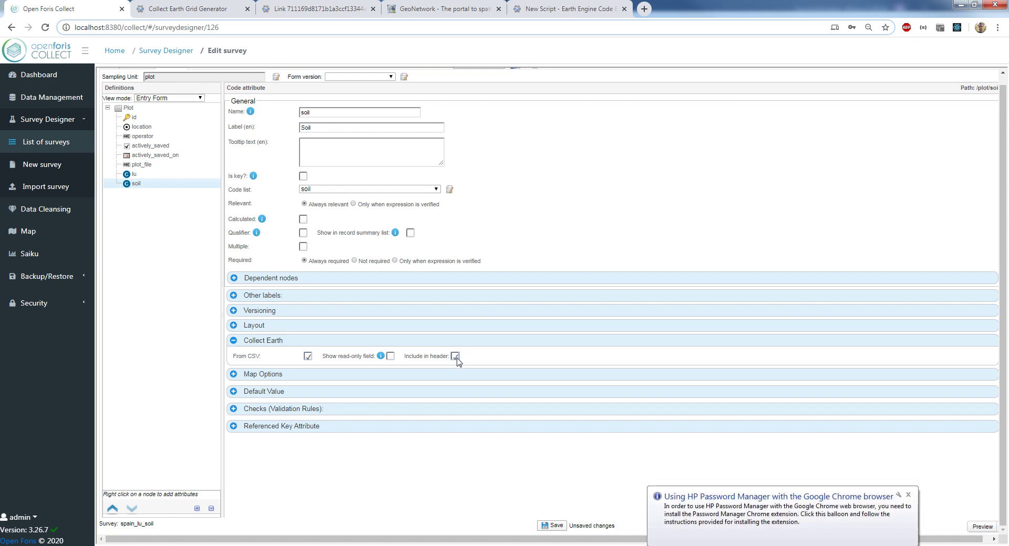
click(908, 495)
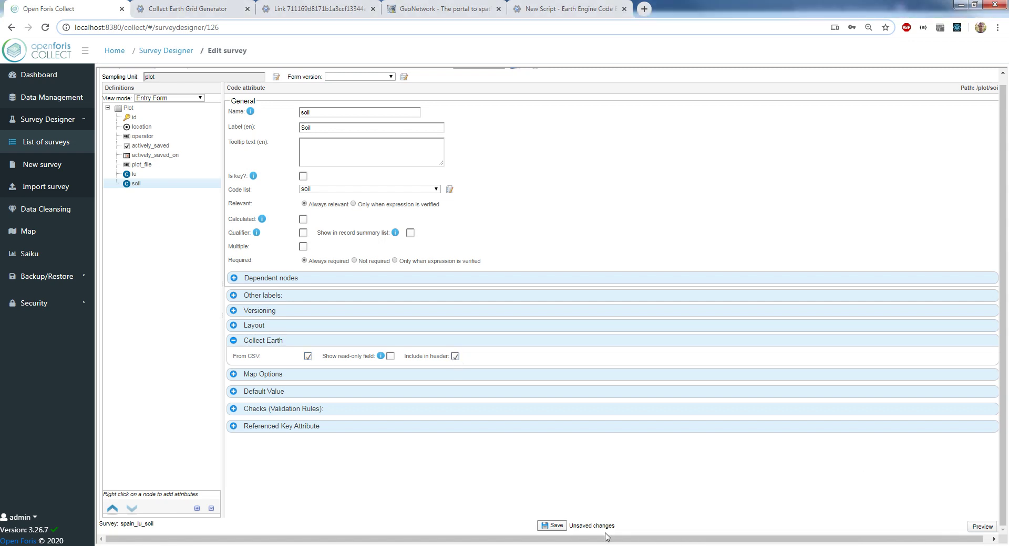
click(551, 526)
Step: Preview the Collect Earth form to confirm the Soil: $[EXTRA_soil] header, then close it
click(982, 528)
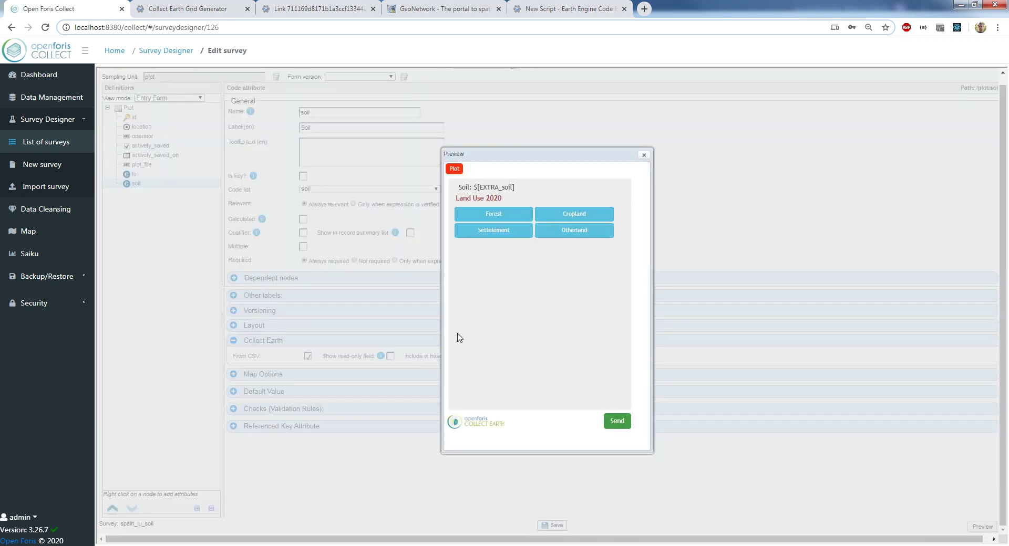
mouse_move(495, 194)
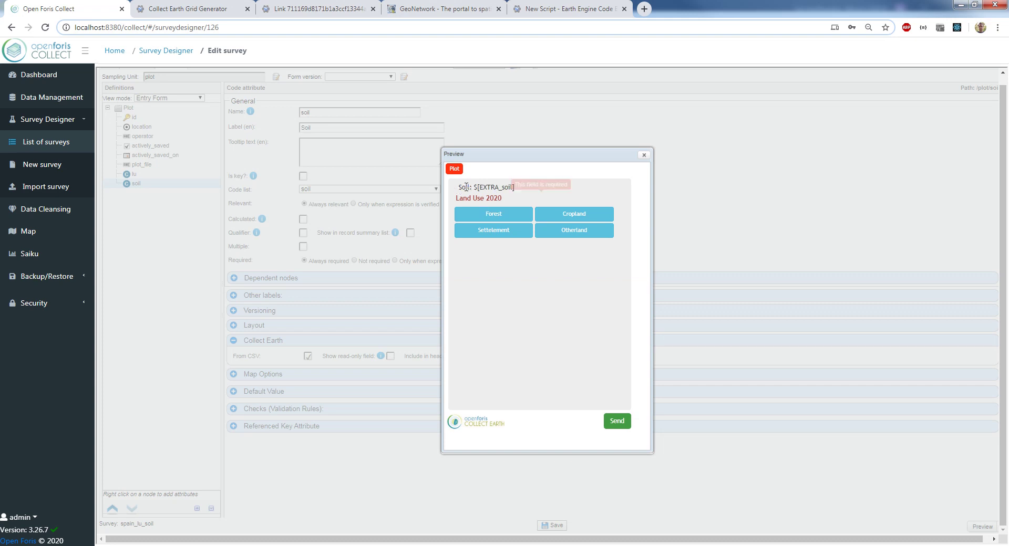
drag(458, 187, 474, 187)
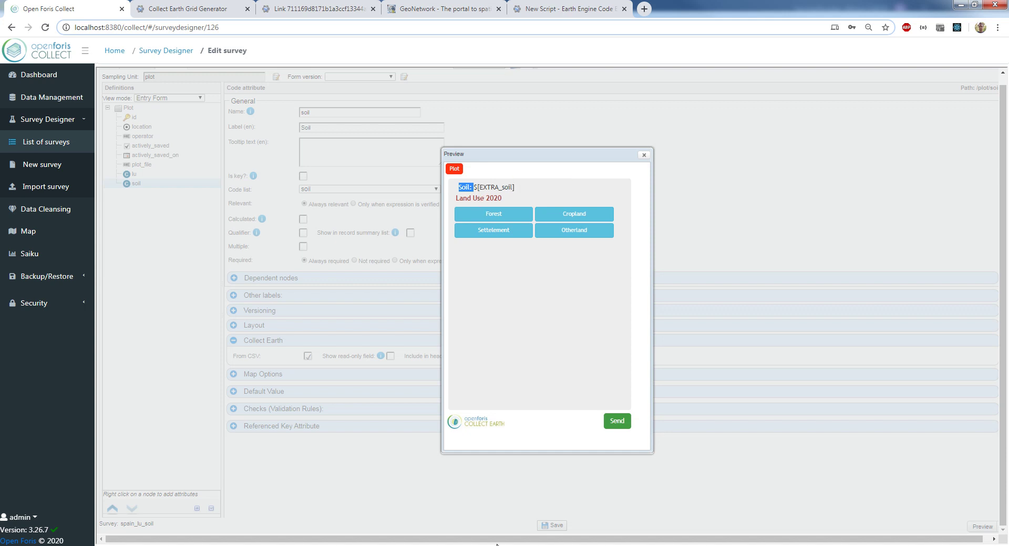
click(643, 156)
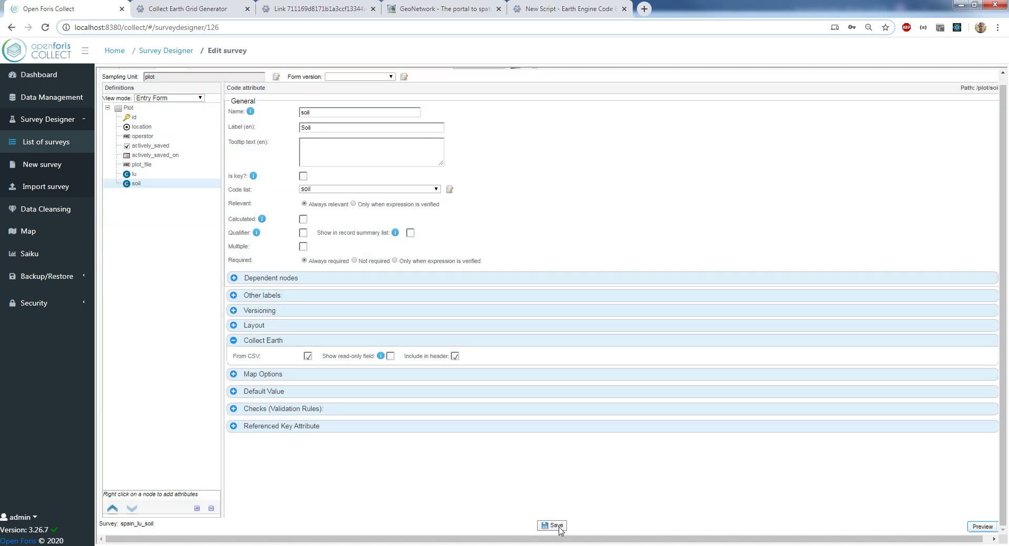
Step: Export the Collect Earth grid template and open the downloaded spain_lu_soil_grid_template CSV
scroll(578, 420, up, 1)
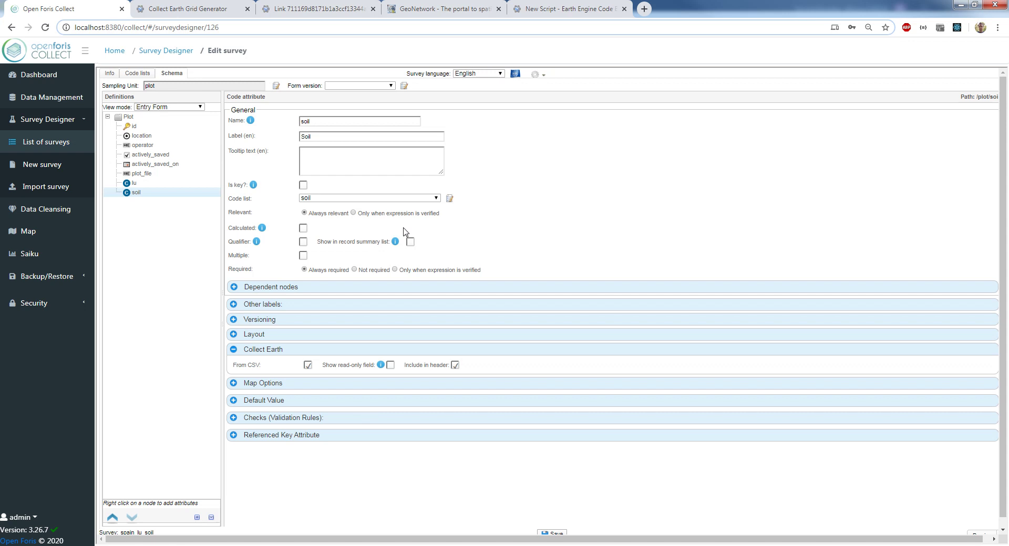
click(541, 76)
click(548, 77)
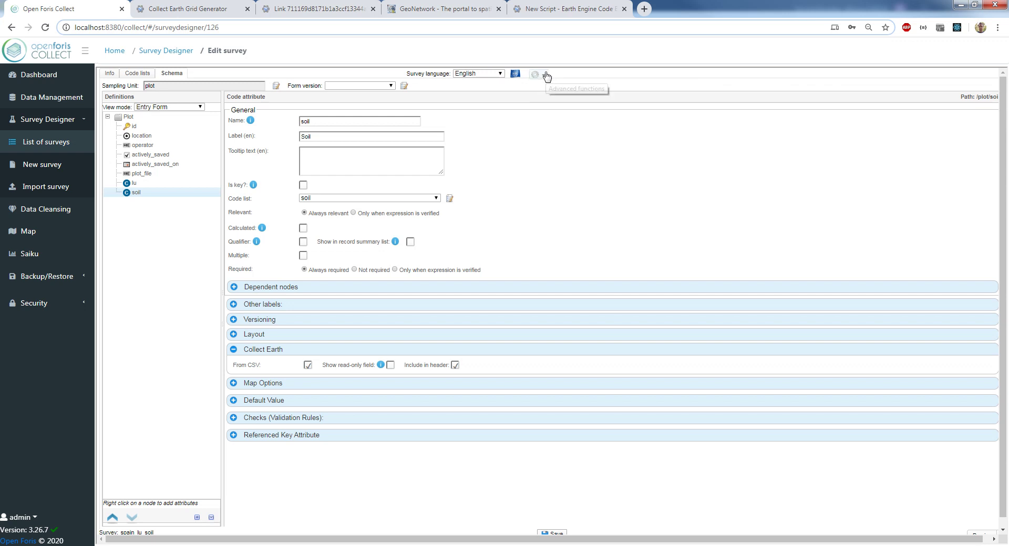
click(546, 75)
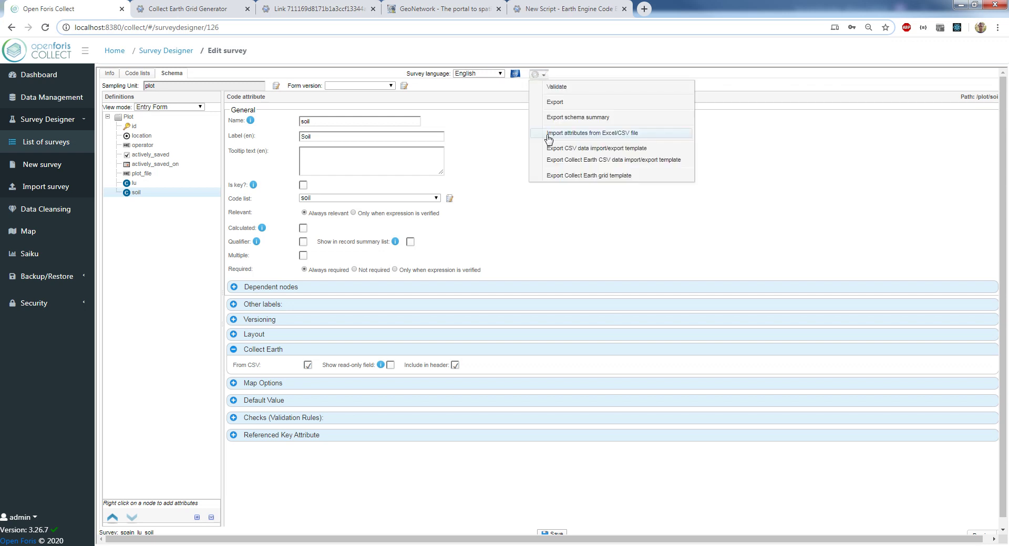
click(614, 177)
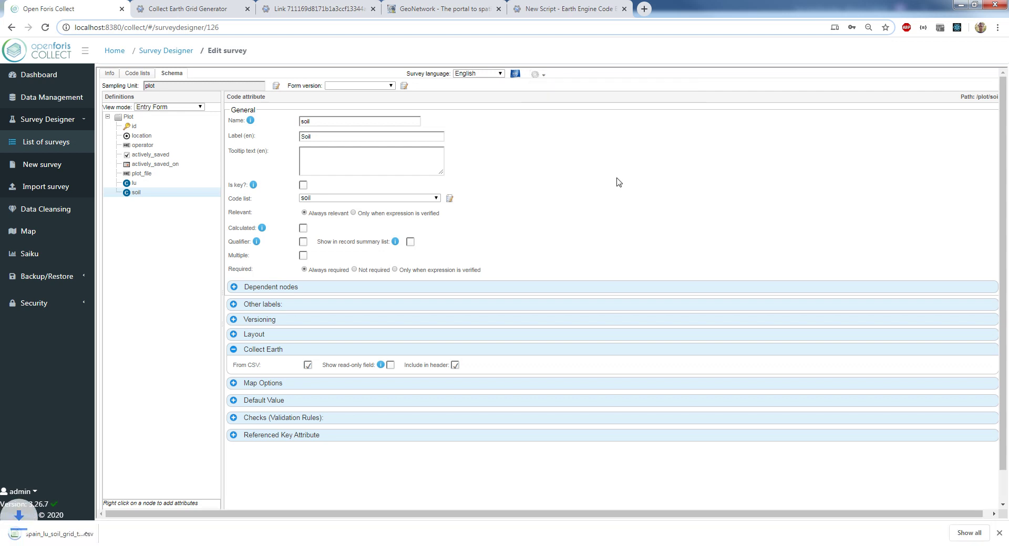
click(72, 533)
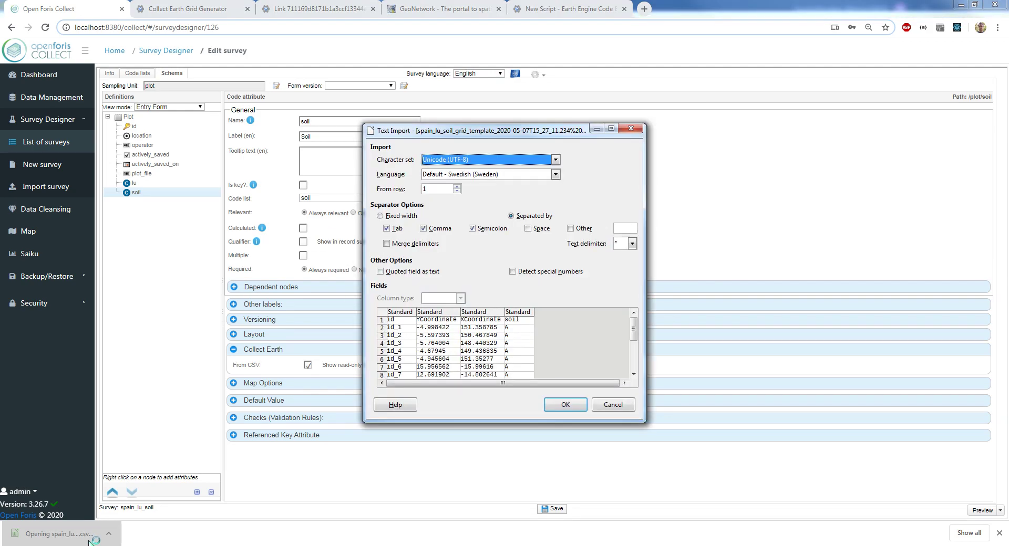
Step: Import the template CSV and inspect its id, YCoordinate, XCoordinate and soil columns, then close Calc
click(565, 405)
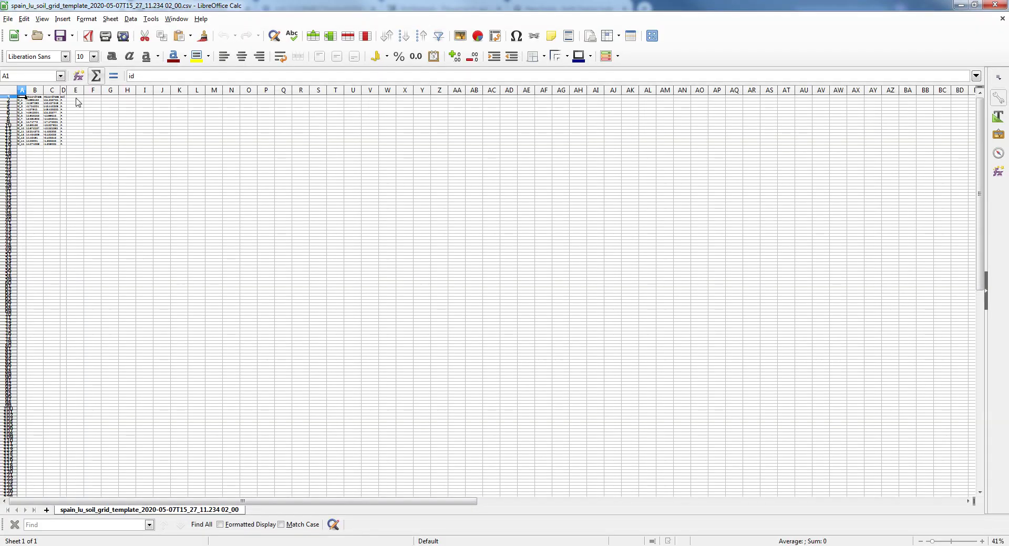
click(52, 108)
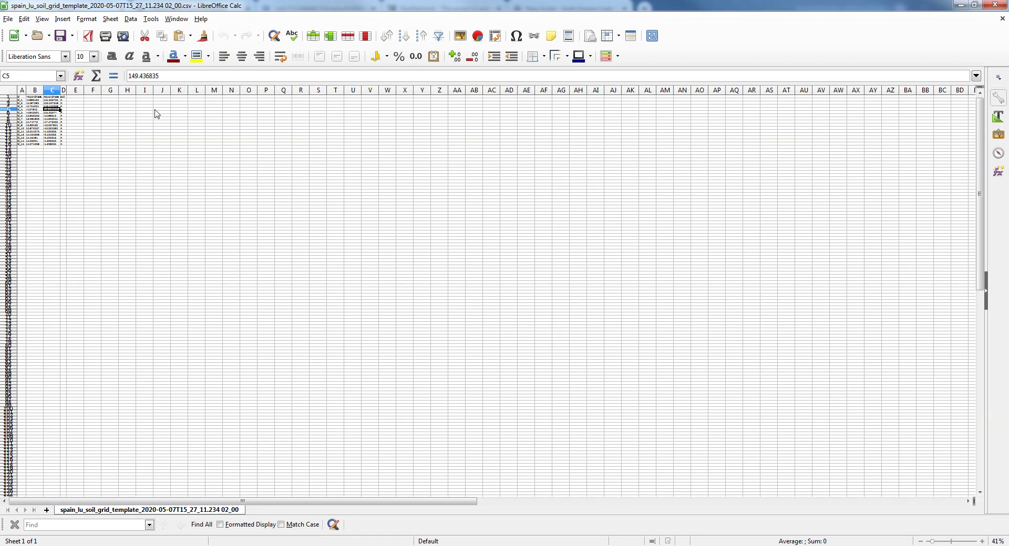
scroll(122, 152, up, 5)
scroll(122, 152, up, 8)
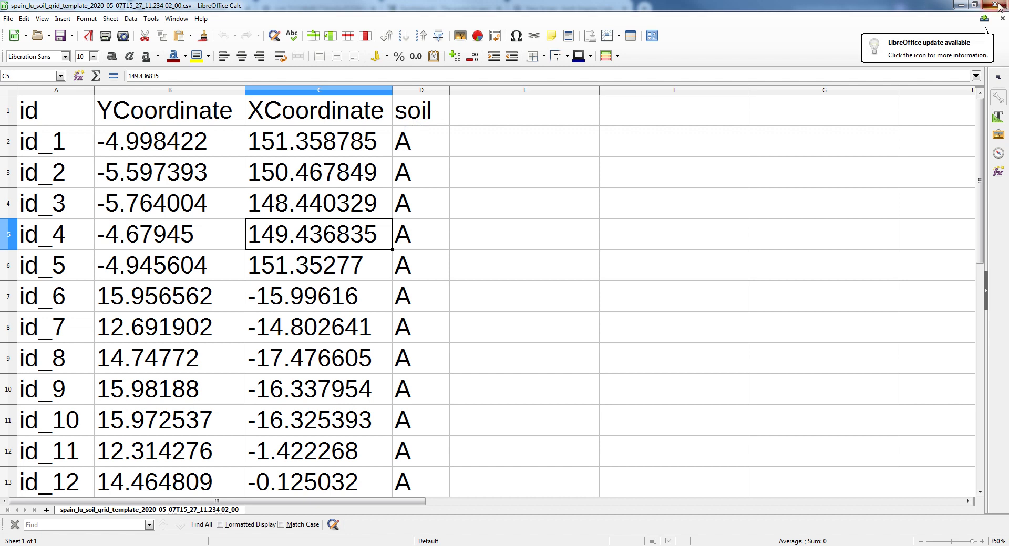
click(997, 6)
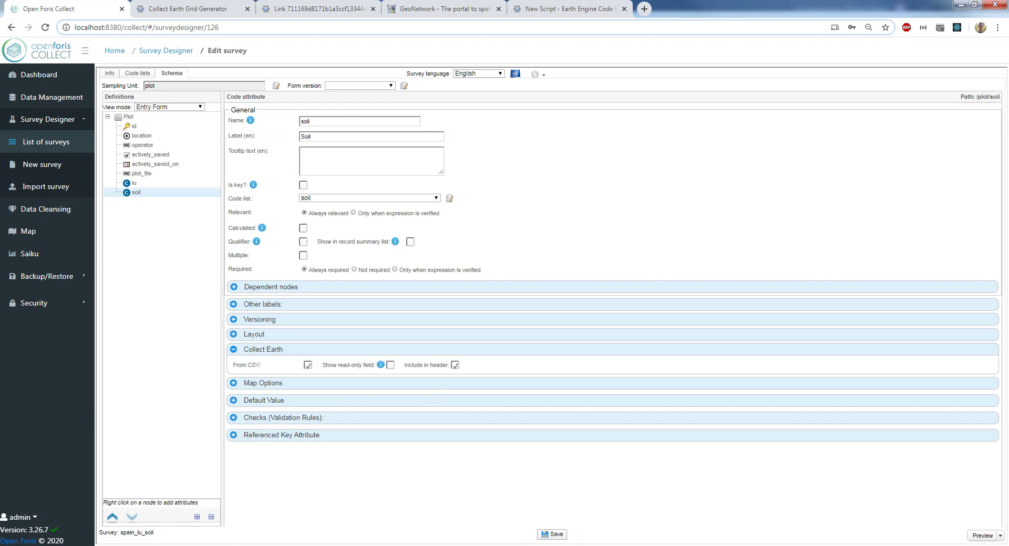
Step: Open the Regular points layer's attribute table (522 features), then dismiss it to show the map
click(278, 513)
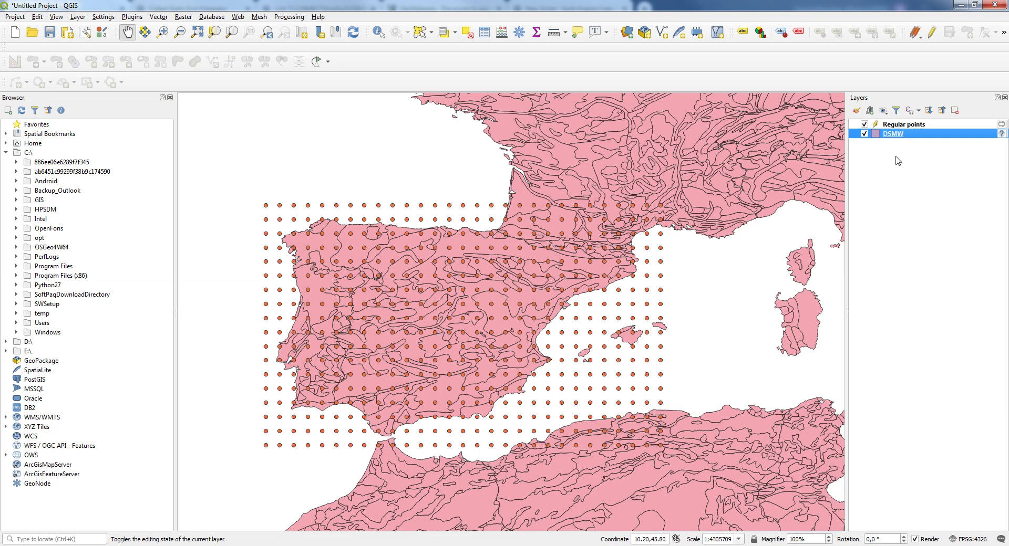
click(894, 126)
right_click(895, 126)
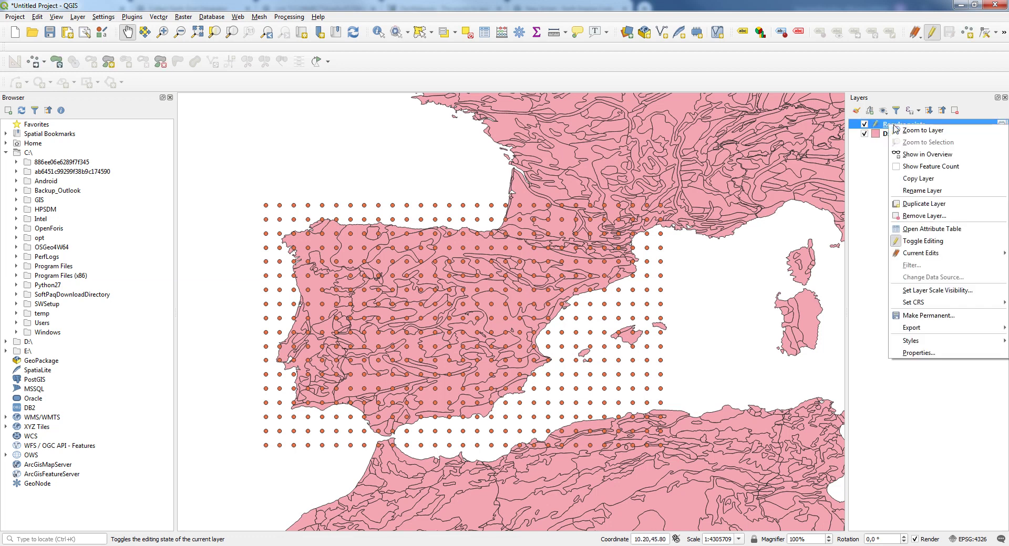
click(933, 229)
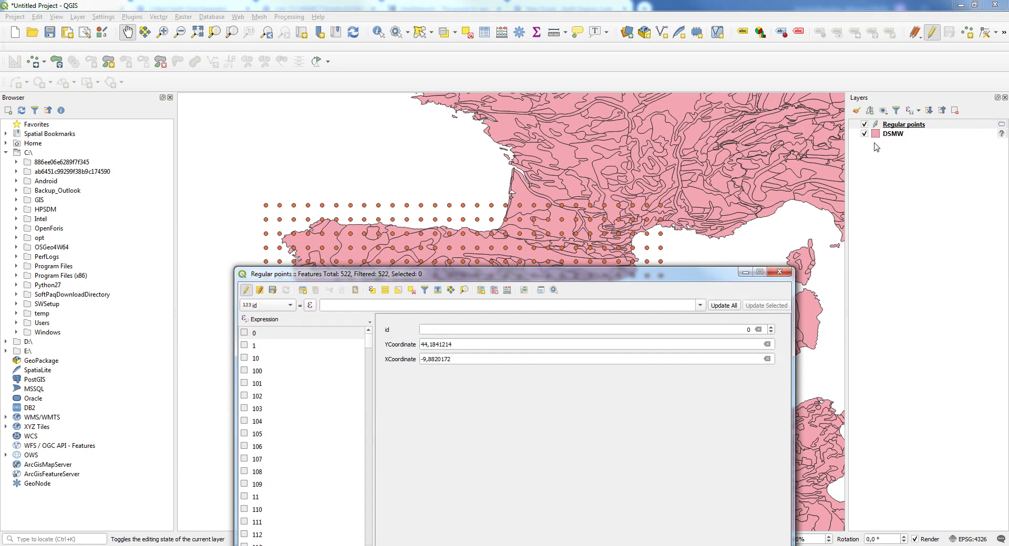
click(896, 125)
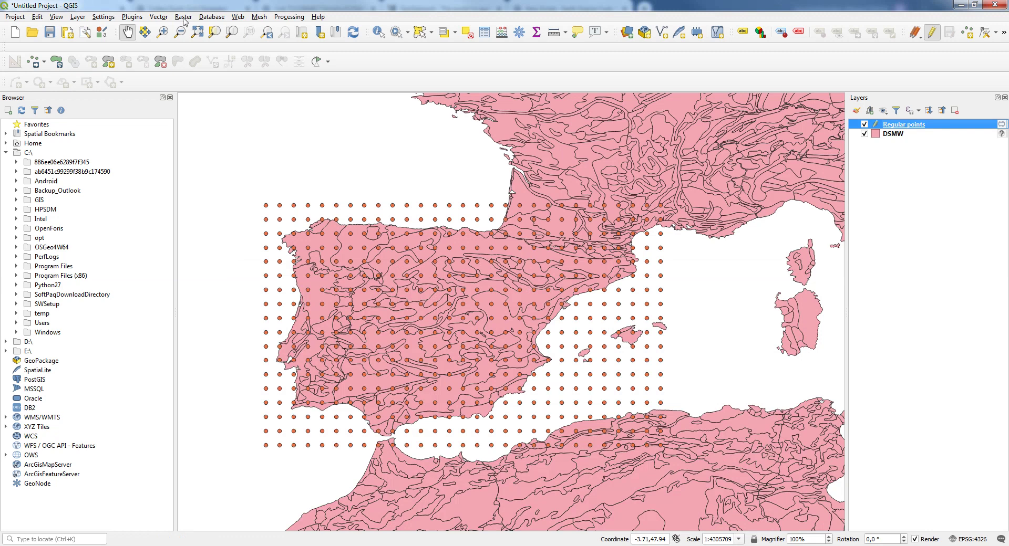
Step: Launch the Point Sampling Tool from the Analyses plugins and move its window higher
click(132, 16)
mouse_move(154, 69)
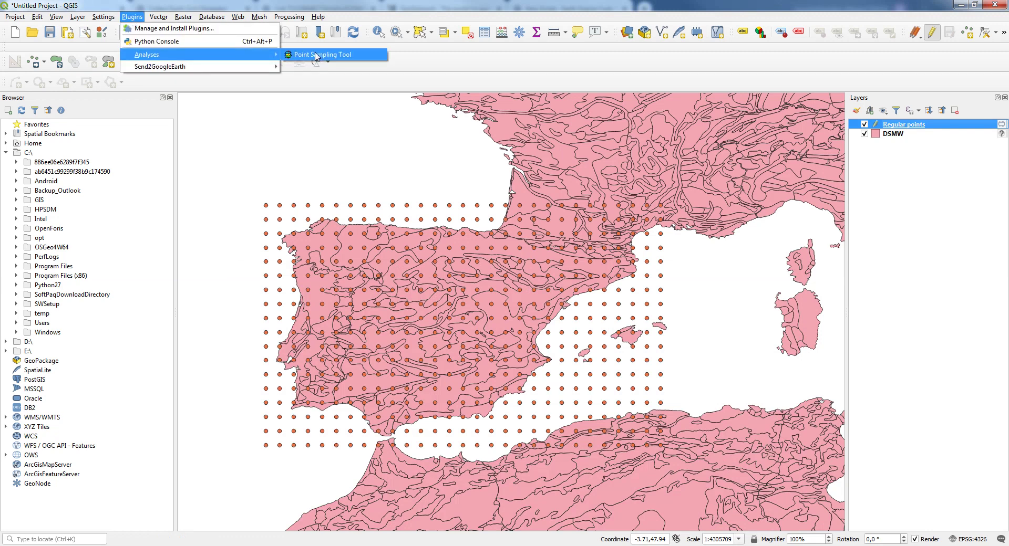
click(379, 57)
drag(474, 146, 477, 88)
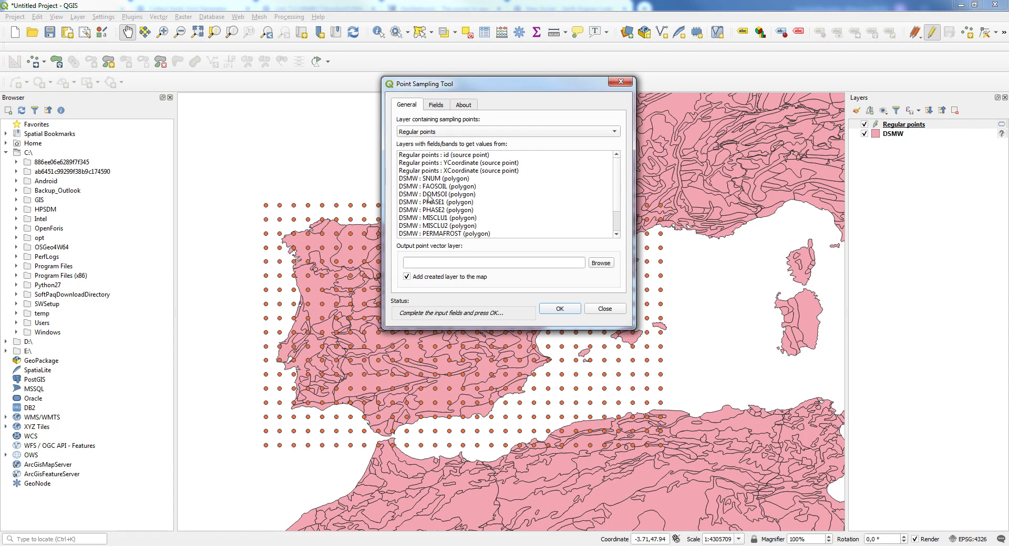
Step: Select the Regular points id, YCoordinate and XCoordinate fields plus DSMW : DOMSOI for sampling
click(434, 155)
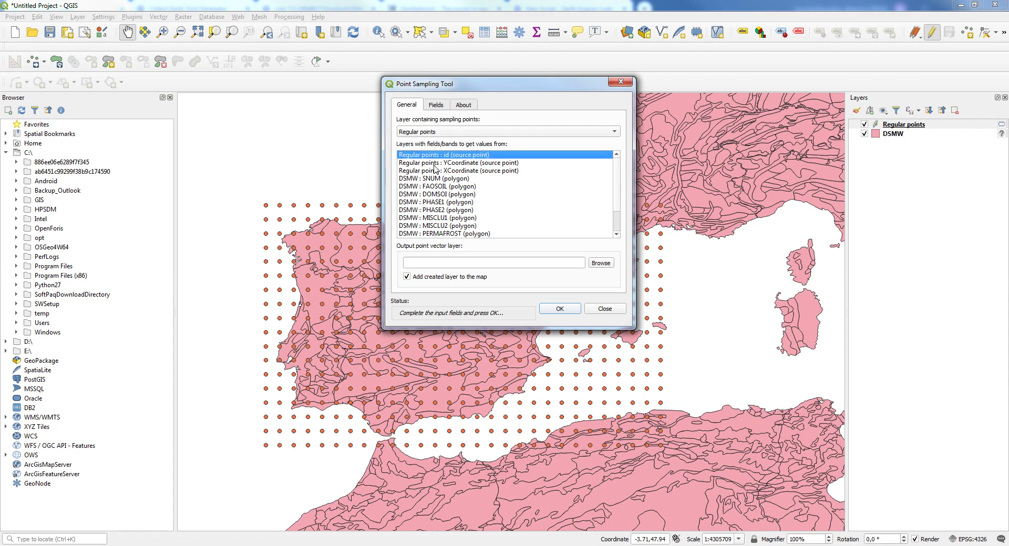
click(434, 164)
click(582, 220)
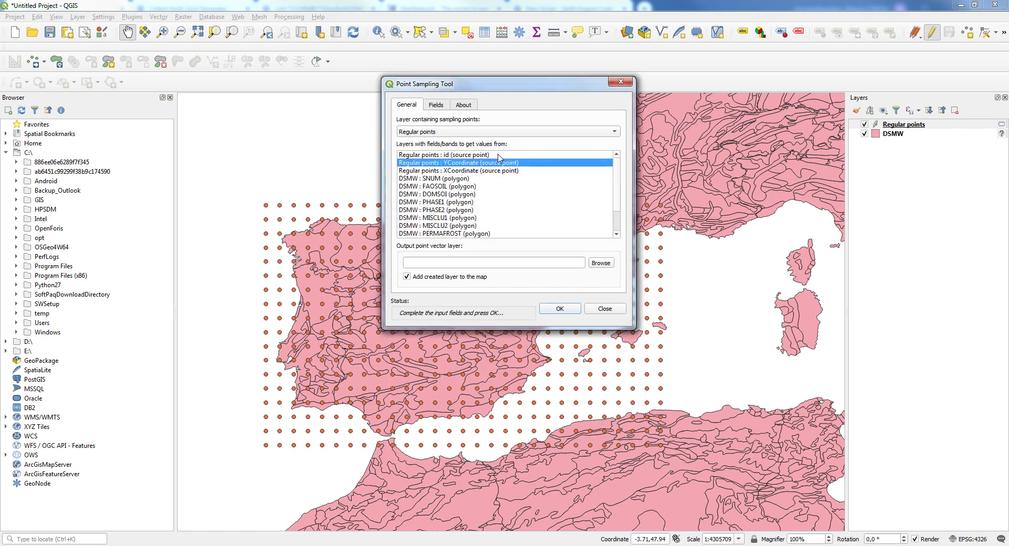
click(473, 156)
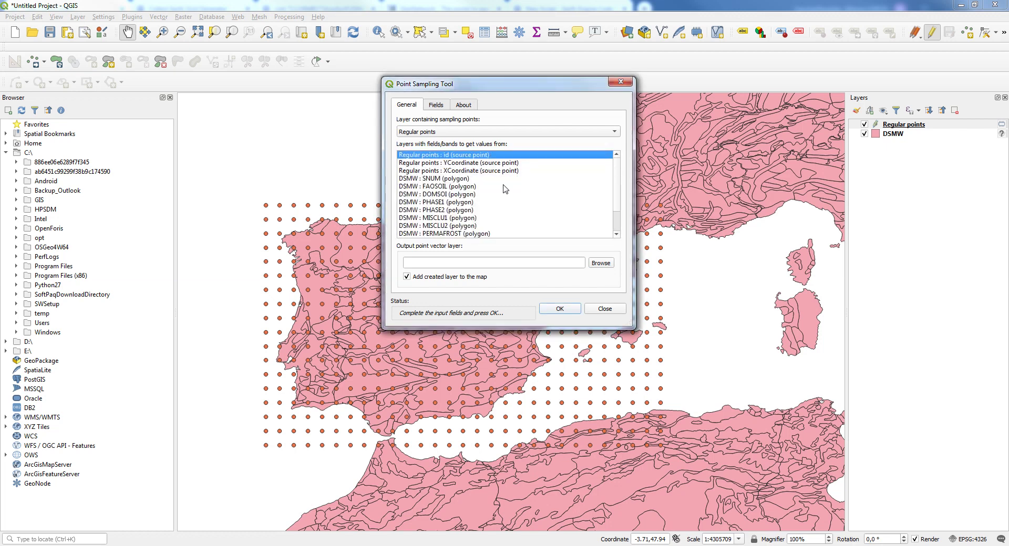
shift+click(466, 171)
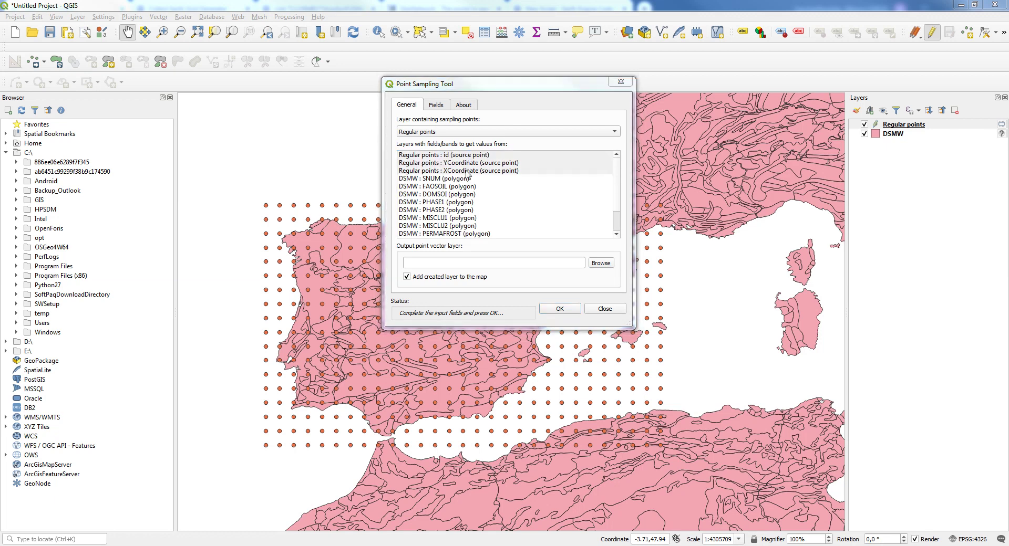
click(587, 225)
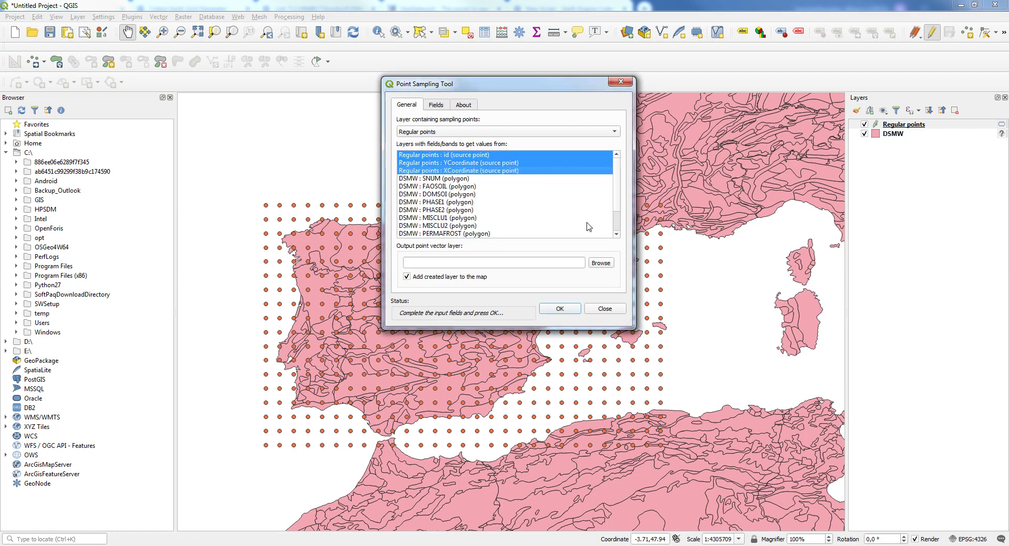
ctrl+click(443, 194)
Step: Review the output field names in the Fields tab, then run the sampling
click(436, 105)
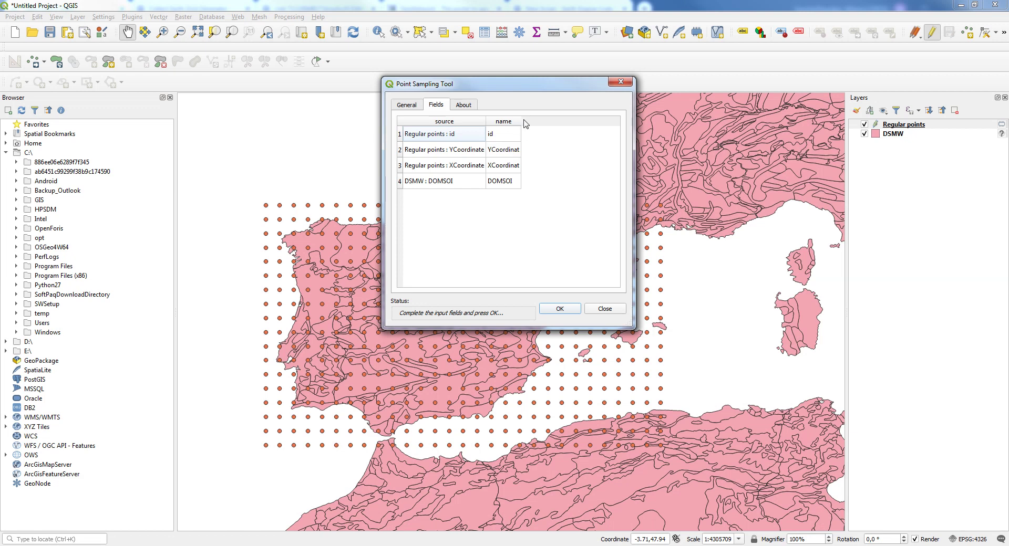
drag(522, 121, 564, 120)
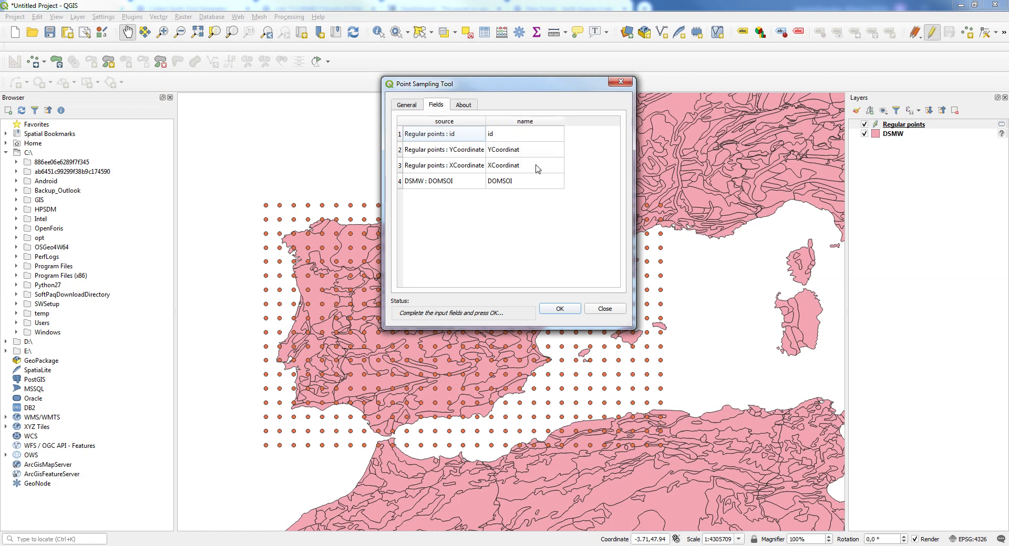
click(406, 105)
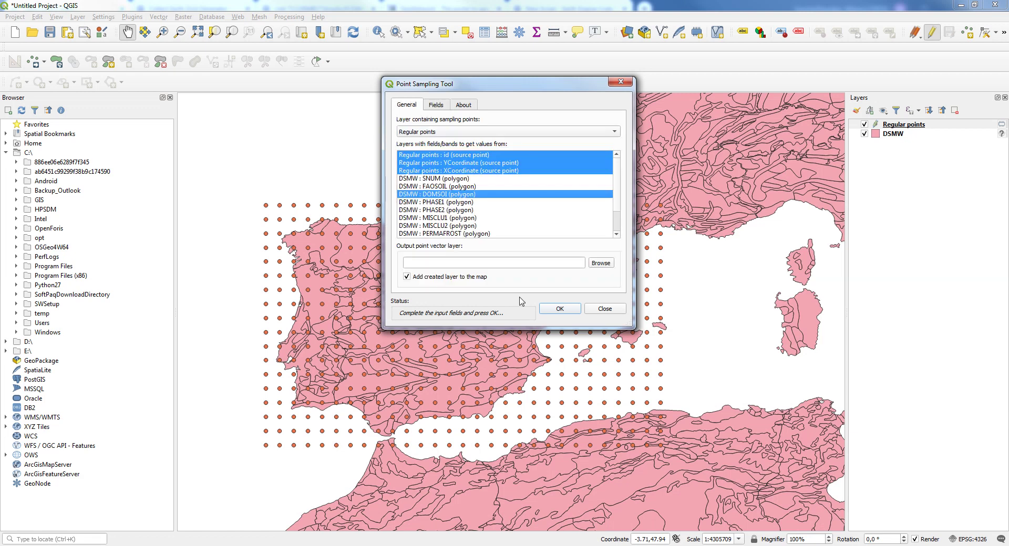
click(566, 312)
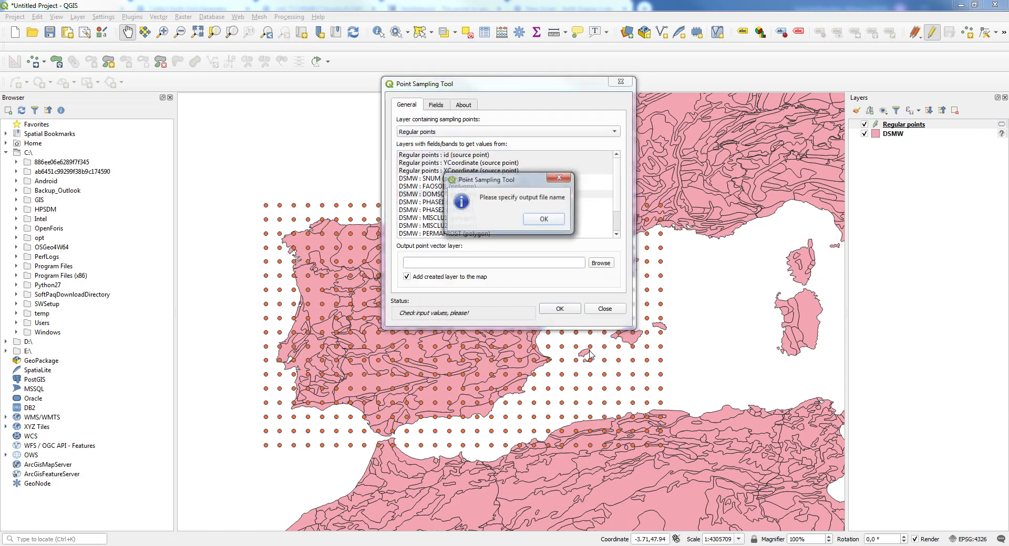
Step: Dismiss the missing-output warning and browse to the Downloads > DSMW (1) folder
click(545, 219)
click(600, 262)
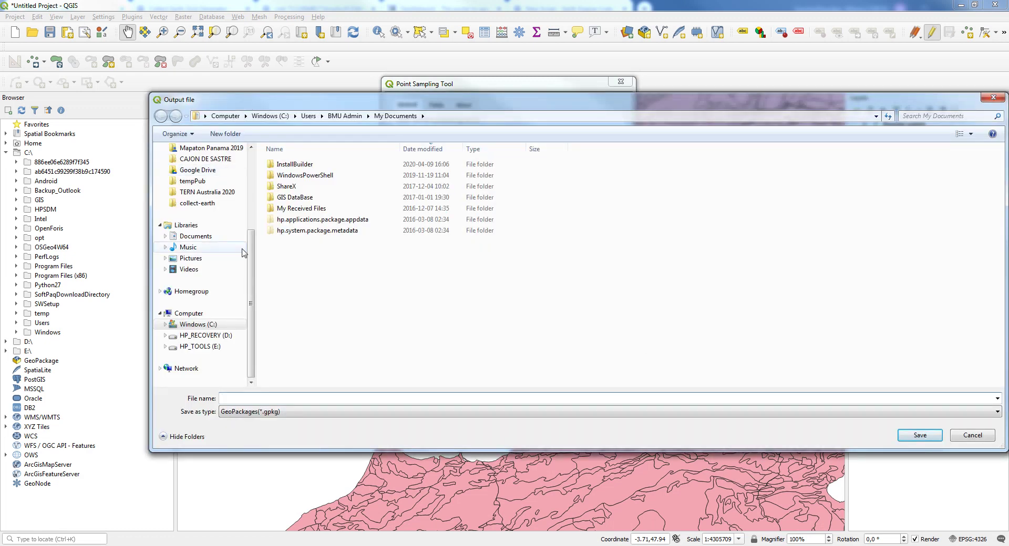
scroll(226, 173, up, 3)
scroll(267, 186, up, 1)
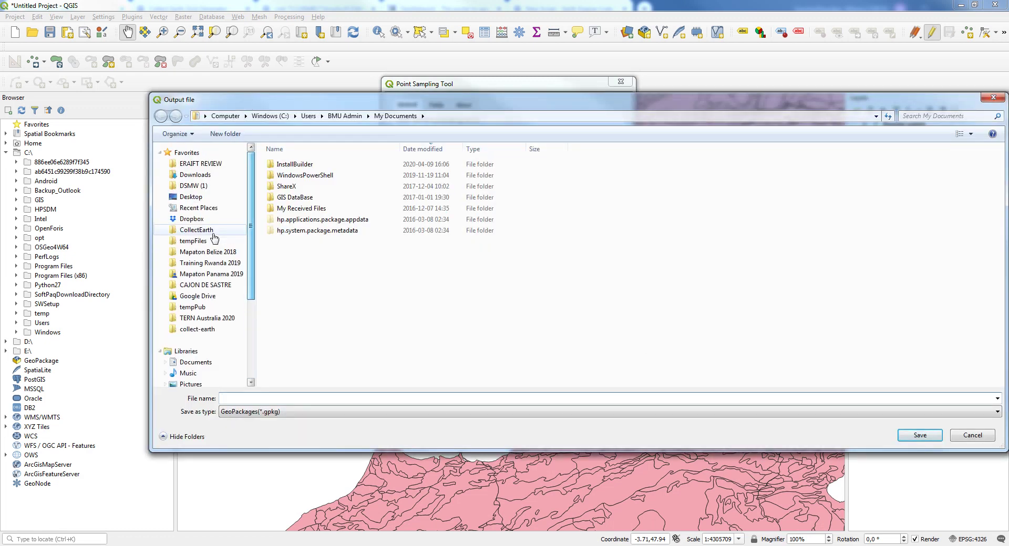
click(195, 174)
double_click(292, 164)
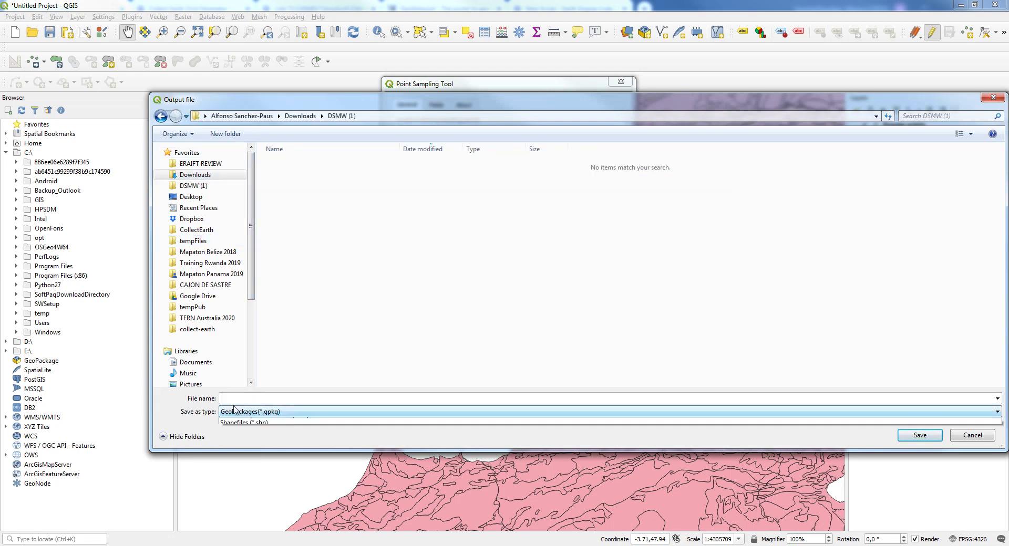
Step: Save the sampling output as a CSV named iberia_grid and start the run
click(279, 412)
click(288, 430)
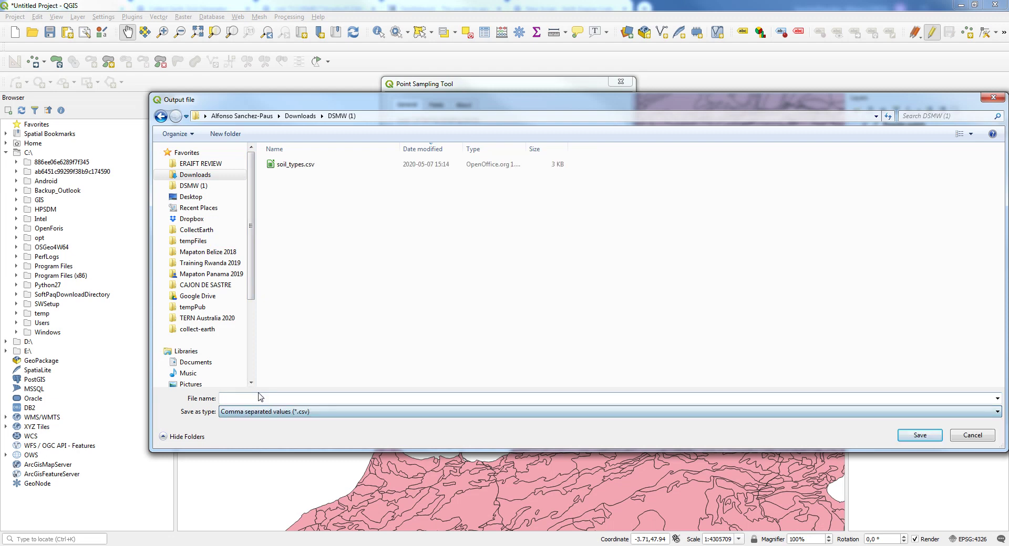
click(261, 396)
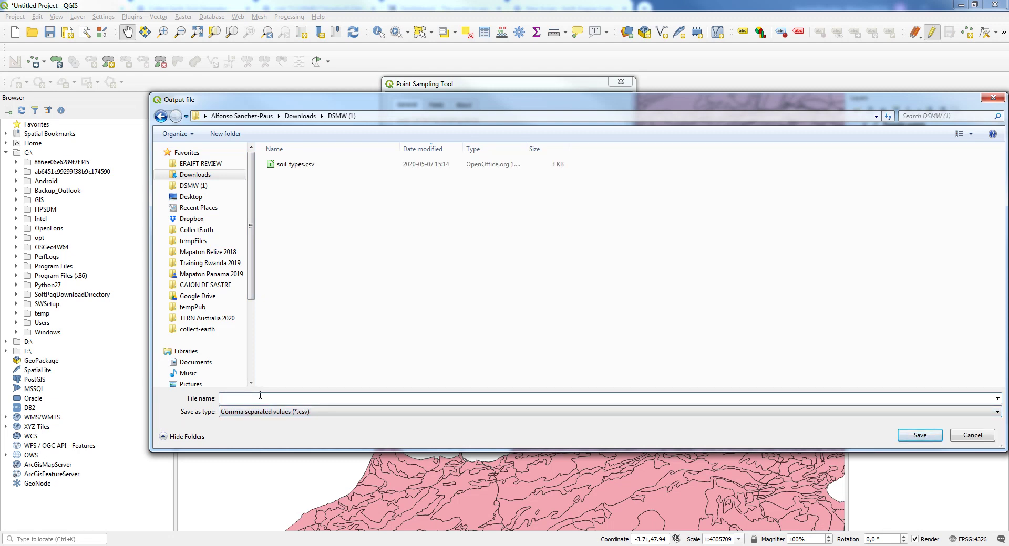
text(iberia_grid)
click(906, 436)
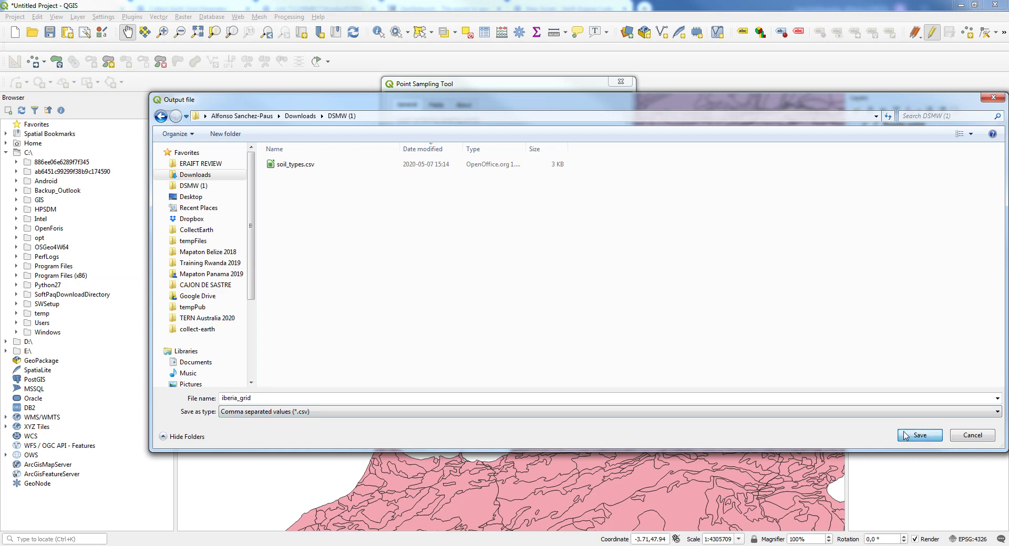
click(559, 309)
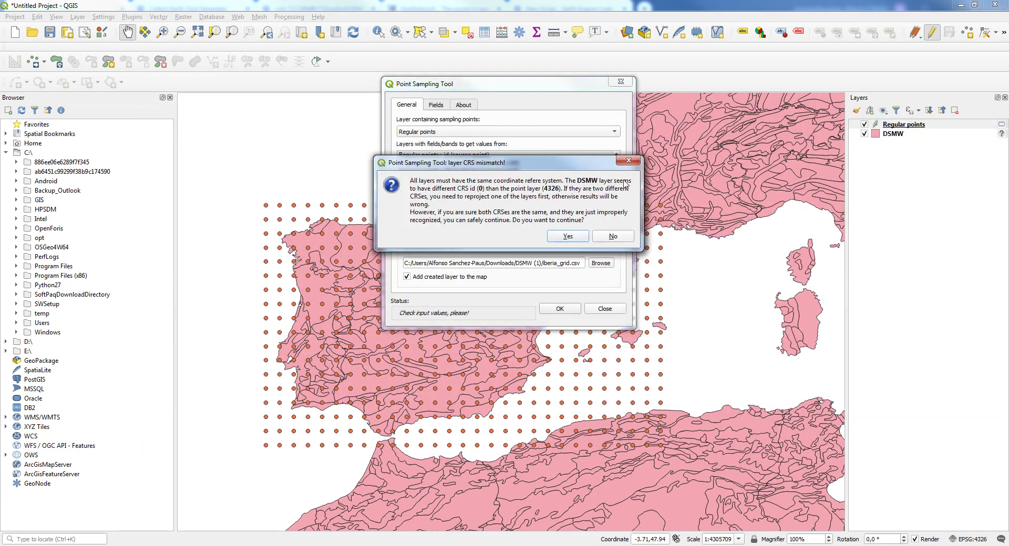
Step: Continue past the CRS mismatch, close the tool and open iberia_grid.csv's attribute table
click(567, 238)
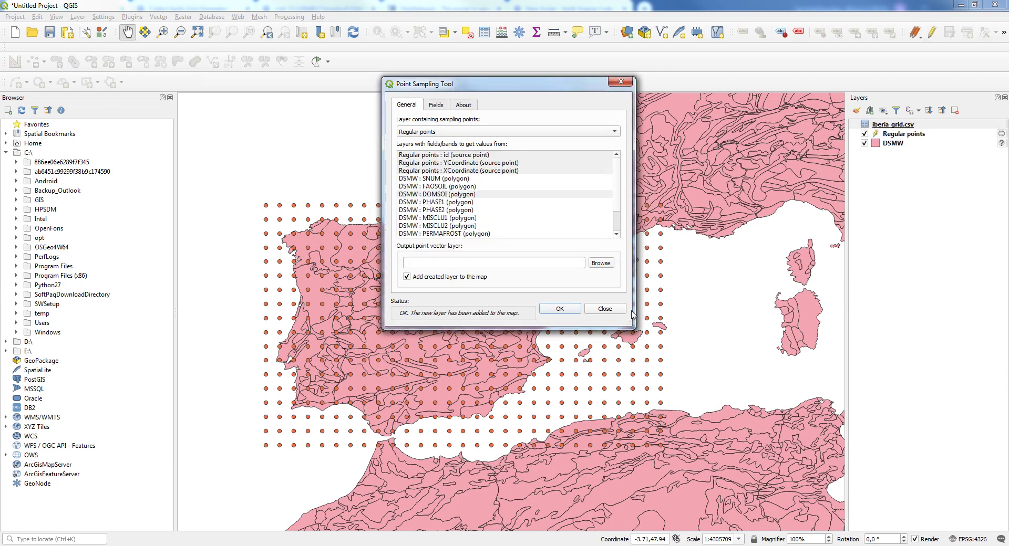
click(602, 313)
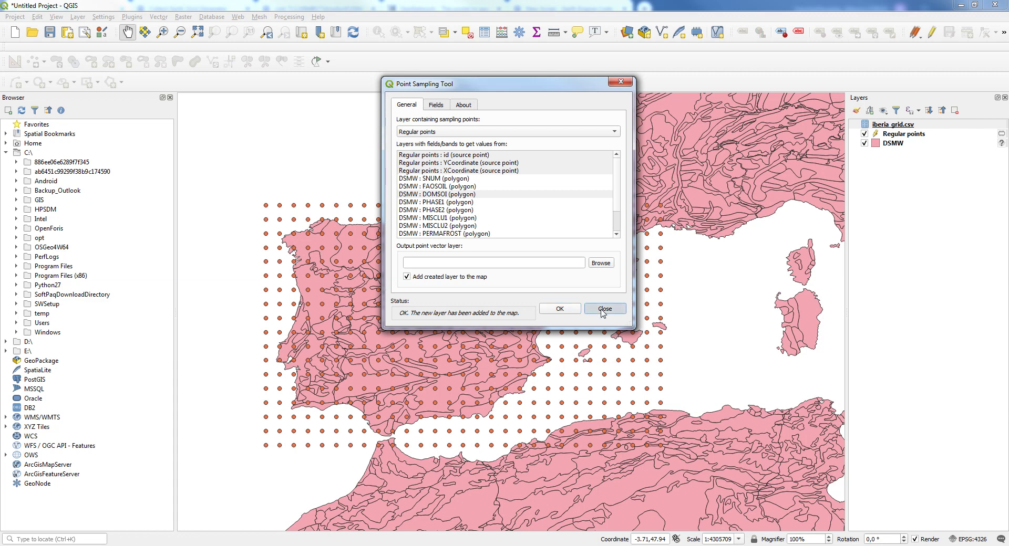
right_click(900, 125)
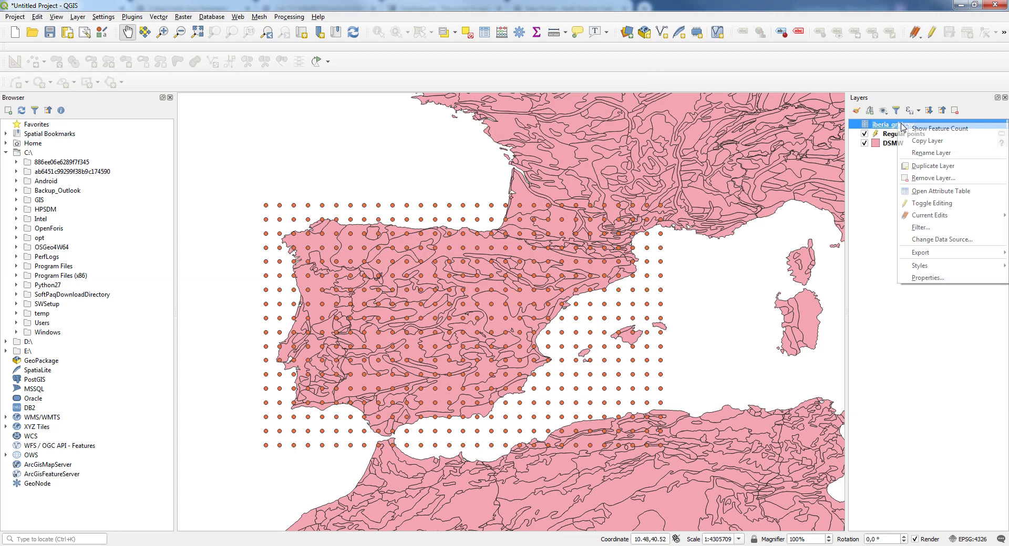
click(955, 195)
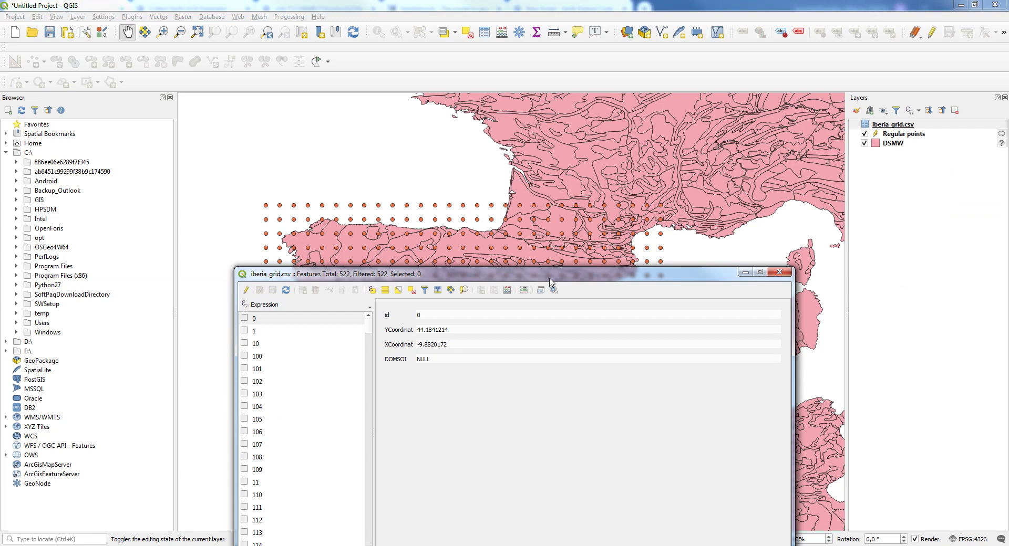
Step: Check the DOMSOI soil codes of points 0, 1, 100–109, 113 and 117, then close the table
click(279, 358)
click(268, 318)
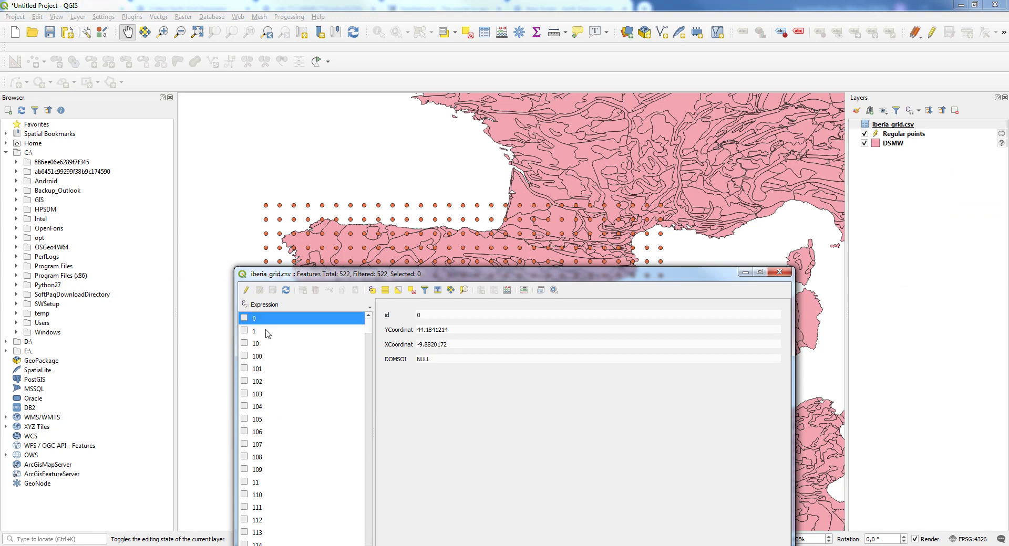
click(266, 330)
click(265, 320)
click(351, 358)
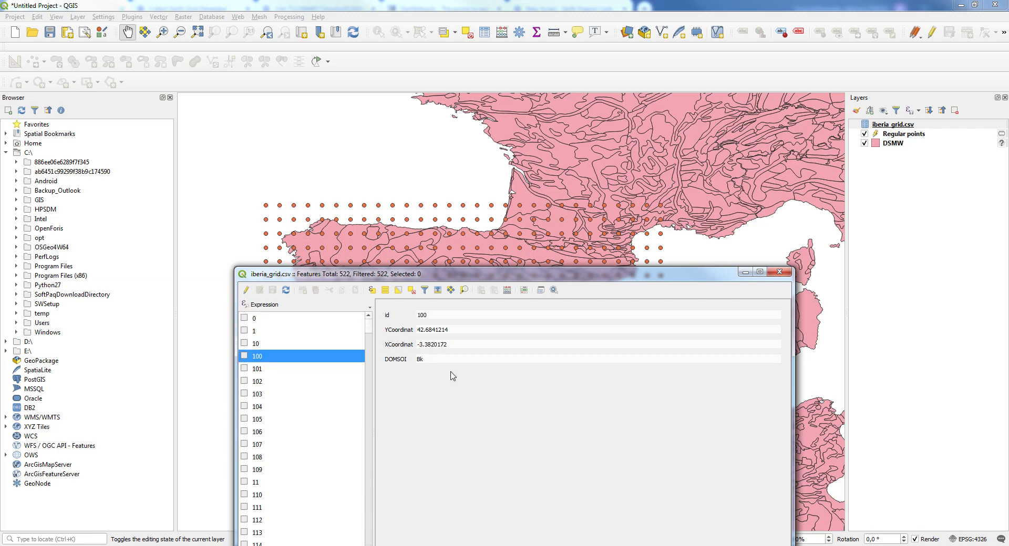
click(326, 369)
click(331, 420)
click(330, 444)
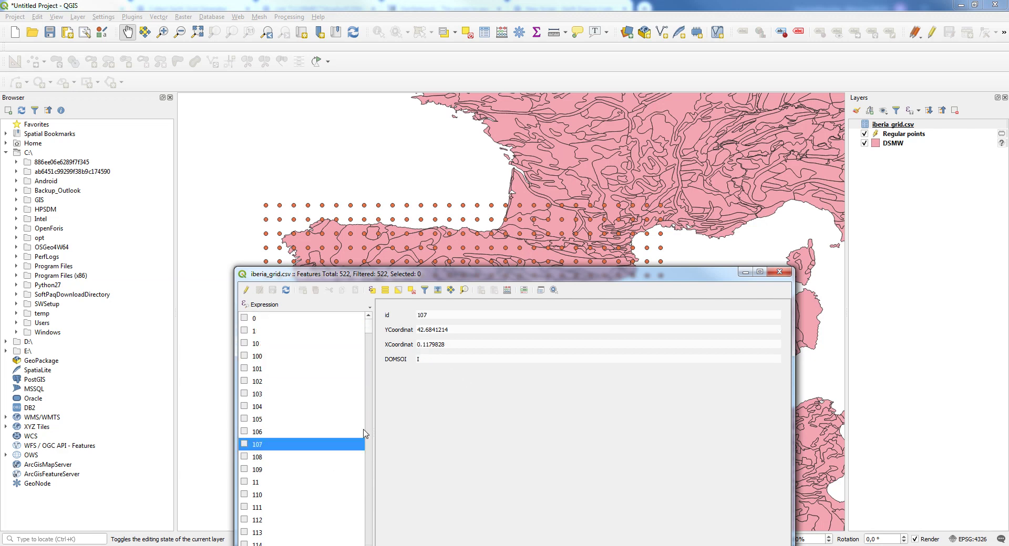
click(355, 394)
click(329, 383)
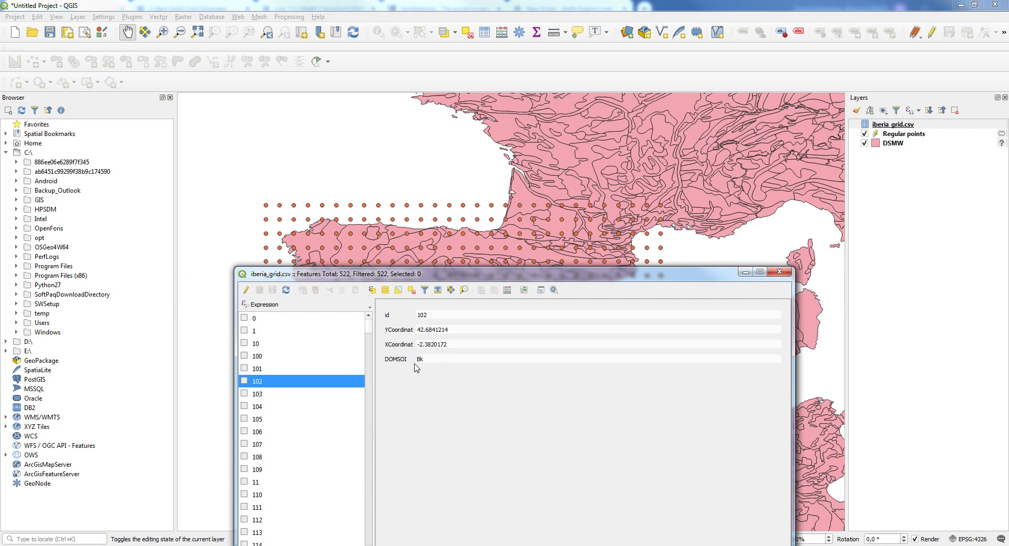
click(314, 471)
scroll(314, 482, down, 3)
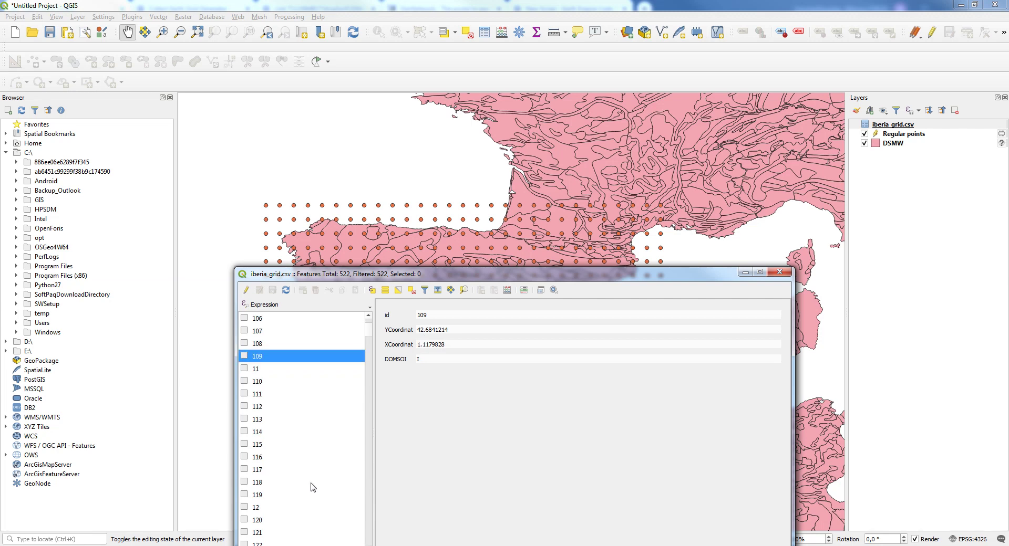
click(310, 470)
click(299, 419)
click(297, 344)
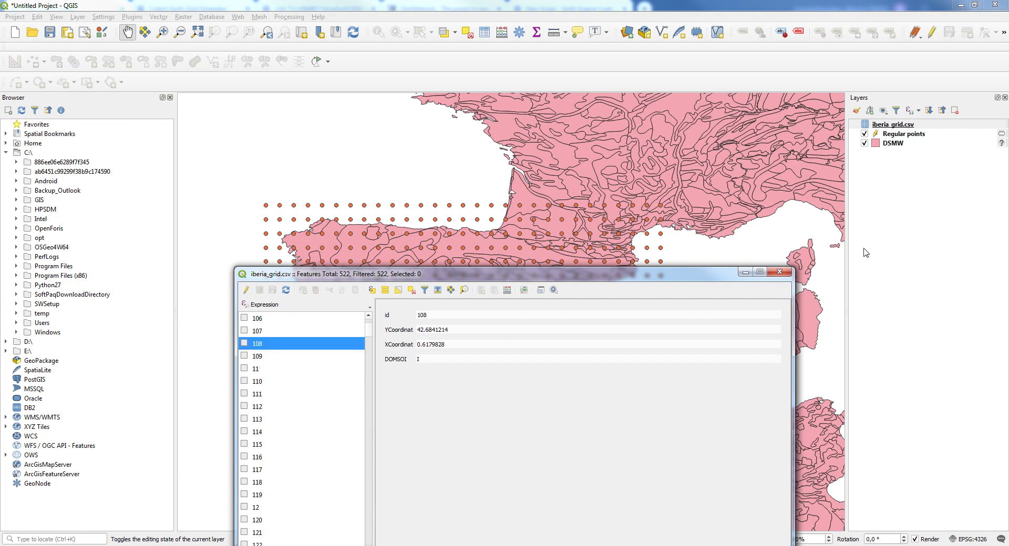
click(779, 271)
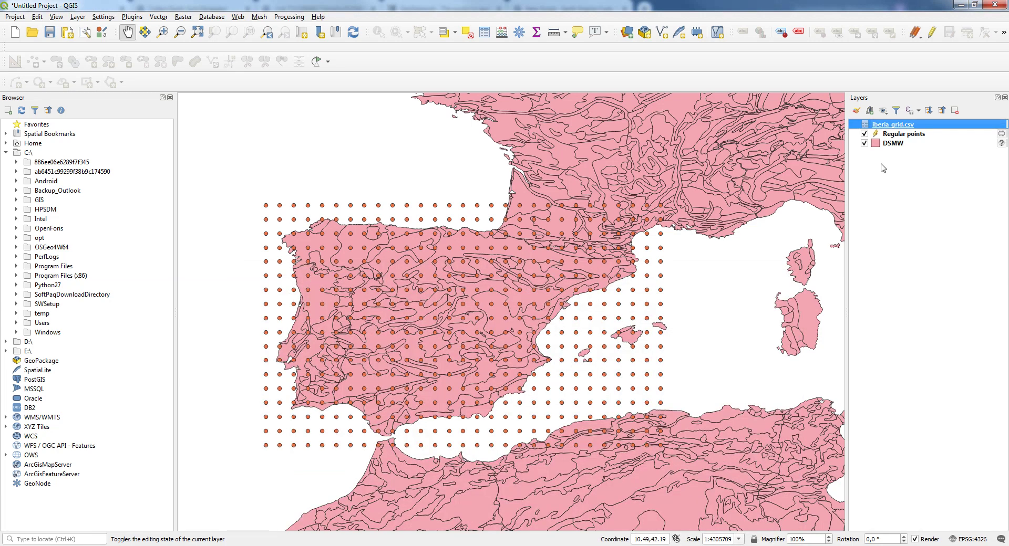
Step: Open iberia_grid.csv from the DSMW (1) folder in Calc with default import settings, read-only
mouse_move(69, 545)
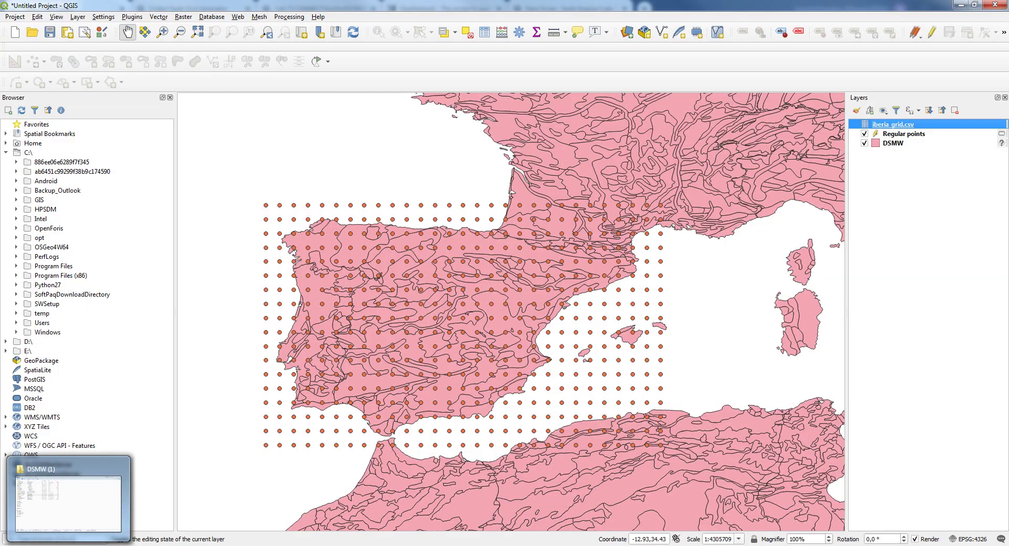
click(69, 502)
click(135, 80)
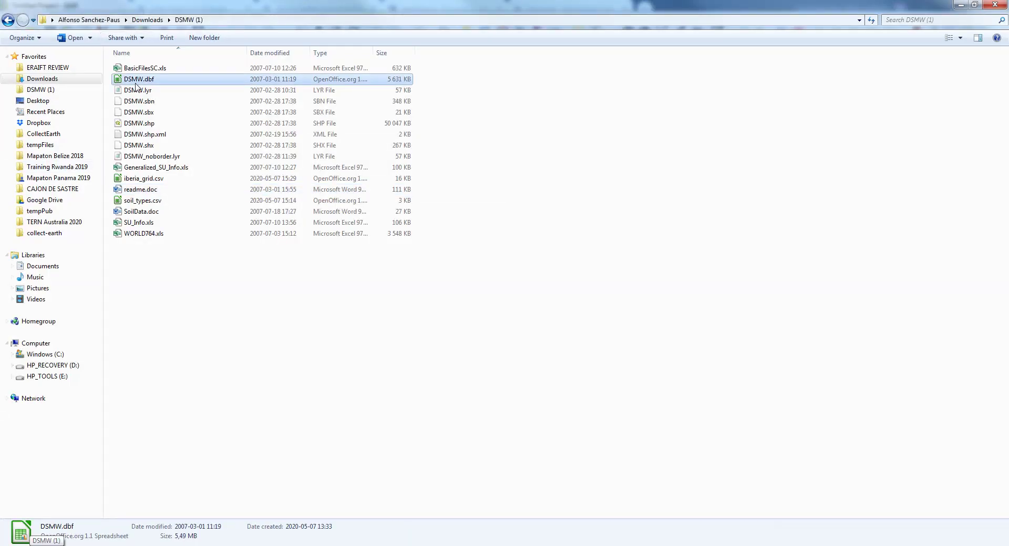
click(138, 273)
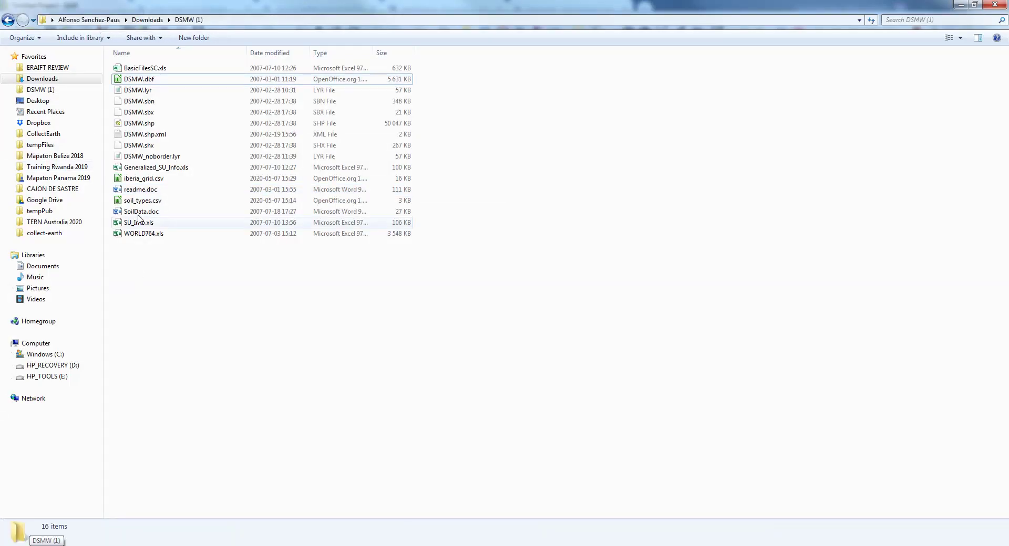
double_click(151, 180)
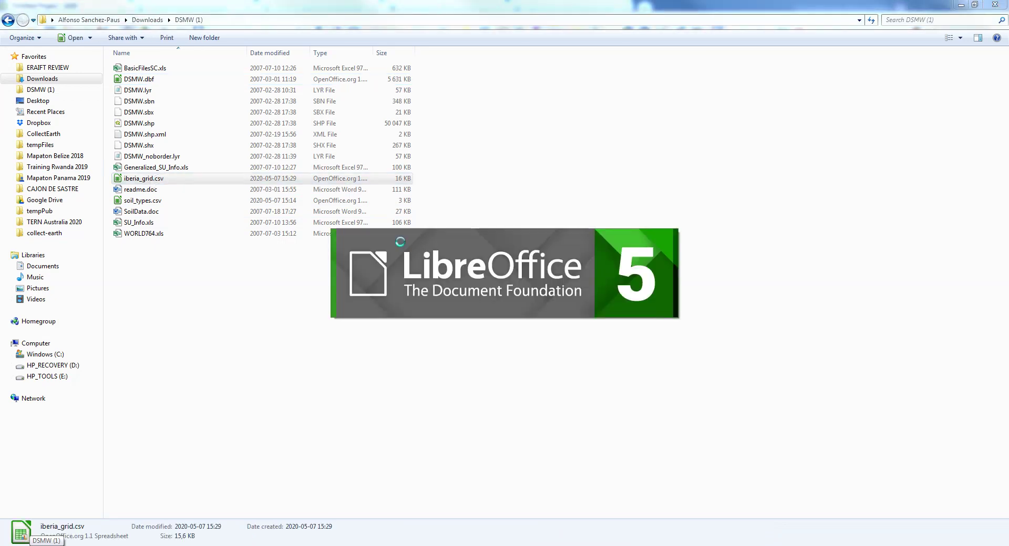
click(565, 405)
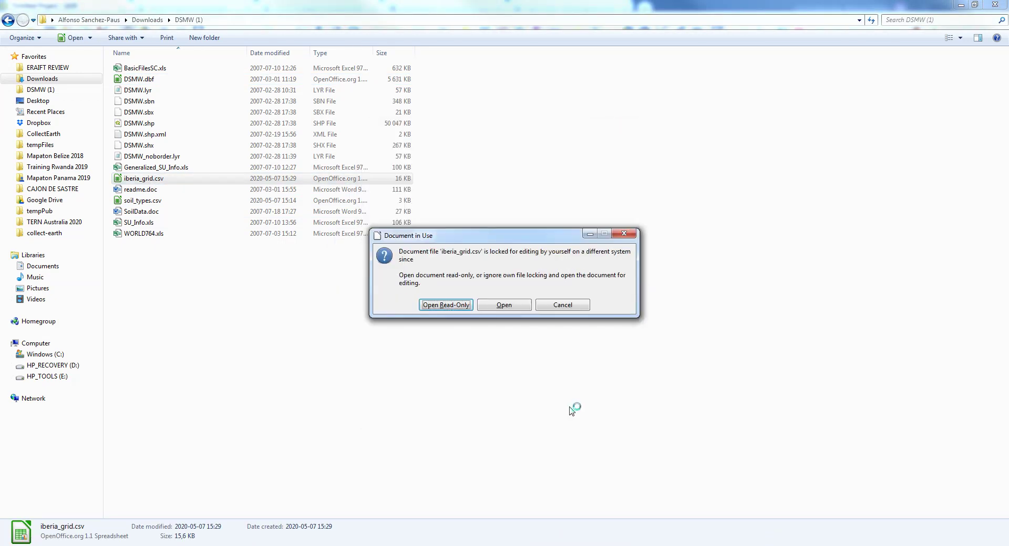
click(512, 306)
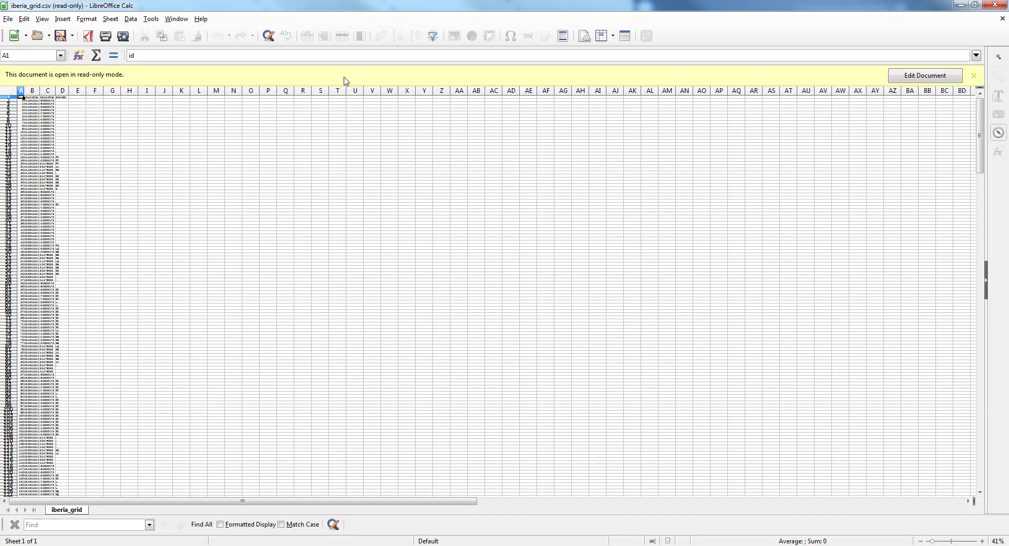
Step: Make iberia_grid.csv editable and widen column D to show the DOMSOI codes
scroll(147, 185, up, 10)
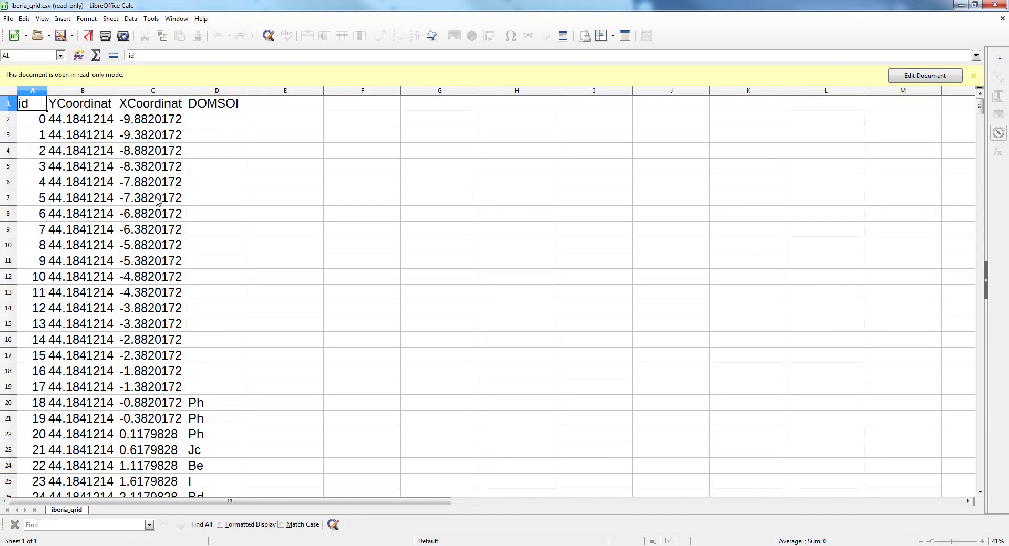
click(954, 75)
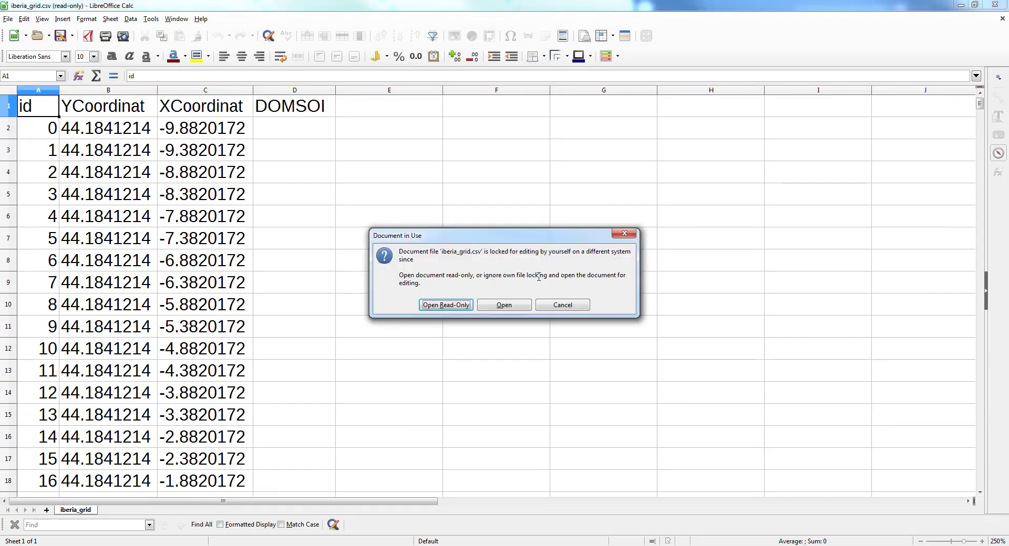
click(504, 308)
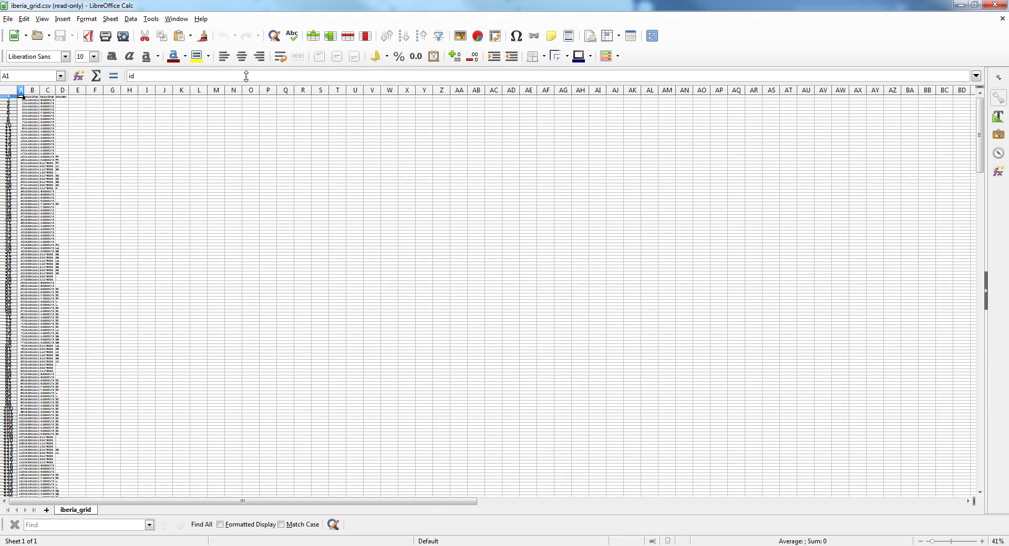
scroll(111, 162, up, 7)
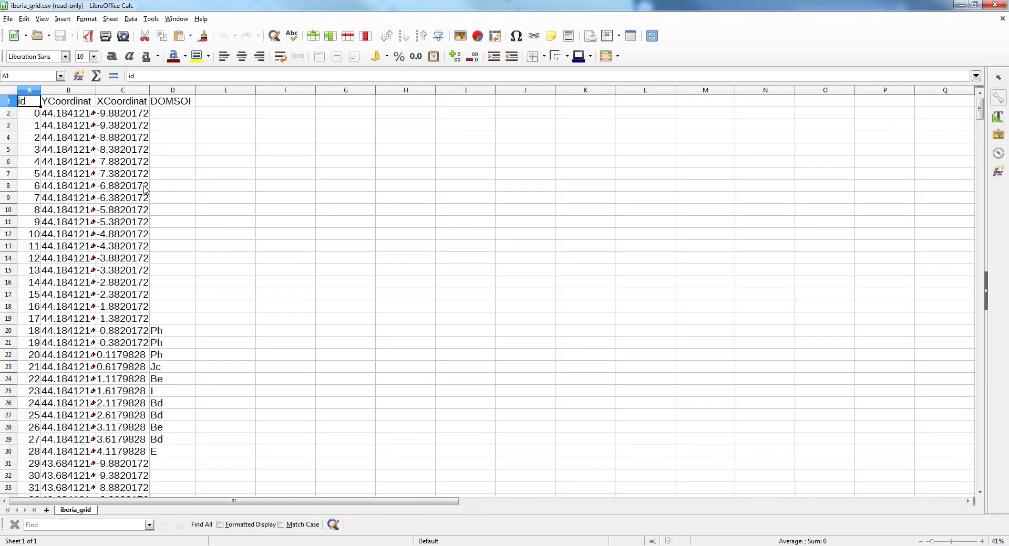
drag(196, 89, 279, 89)
Step: Sort all grid rows by DOMSOI descending, extending the selection to every column
click(415, 36)
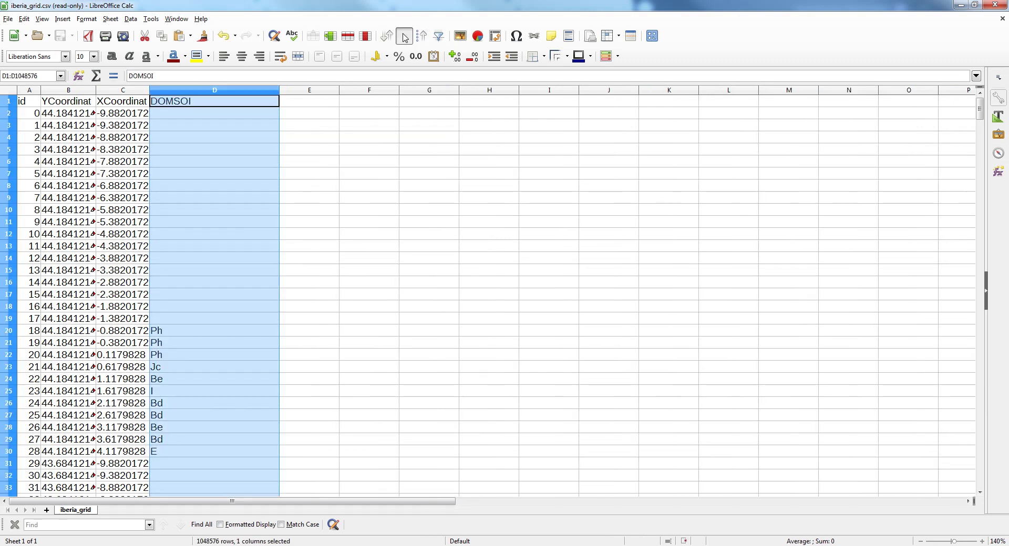
click(436, 279)
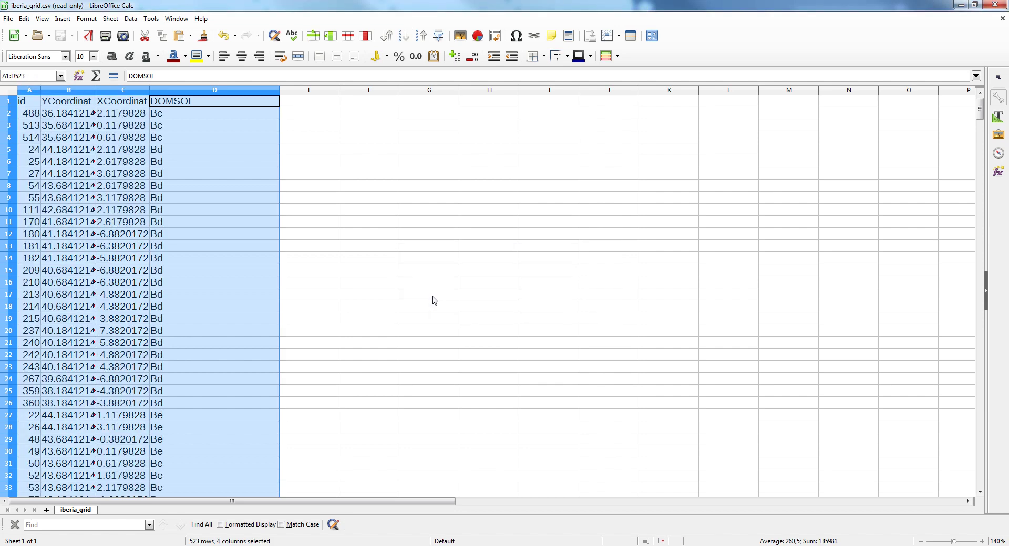
click(418, 37)
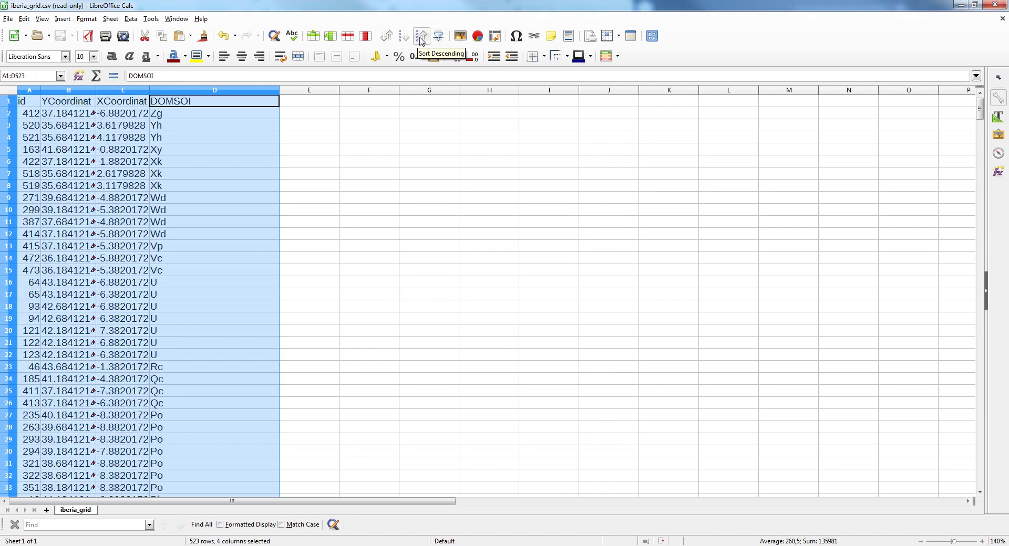
Step: Re-sort the grid rows by DOMSOI from A to Z
click(404, 36)
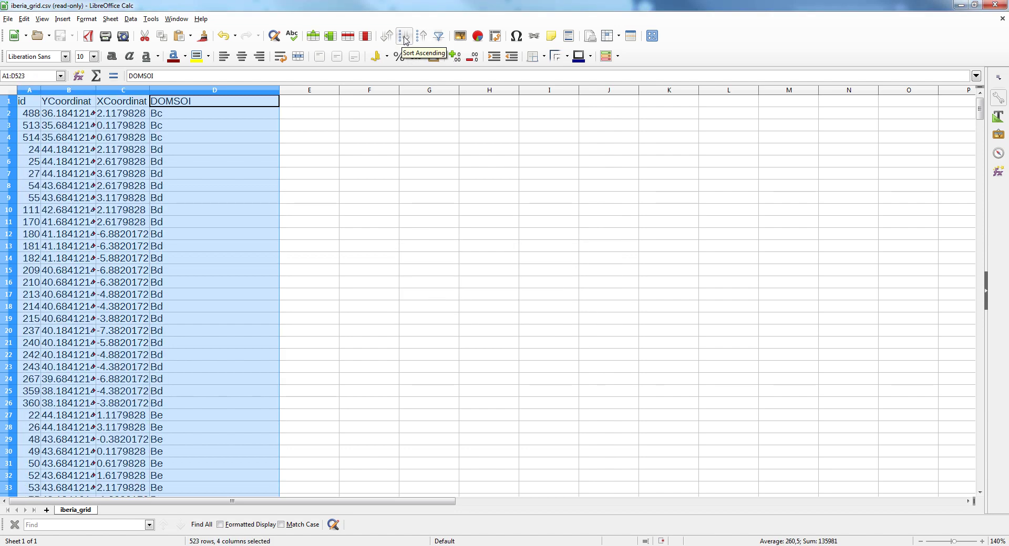
click(414, 176)
drag(977, 109, 1004, 320)
Step: Delete rows 316–523, the 208 points lacking a DOMSOI soil code
click(9, 246)
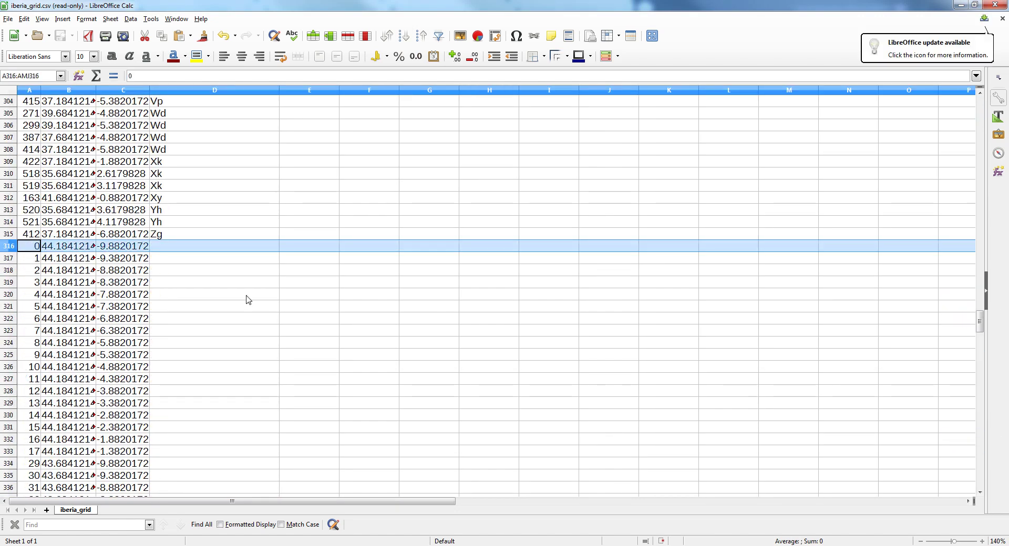
drag(980, 322, 991, 462)
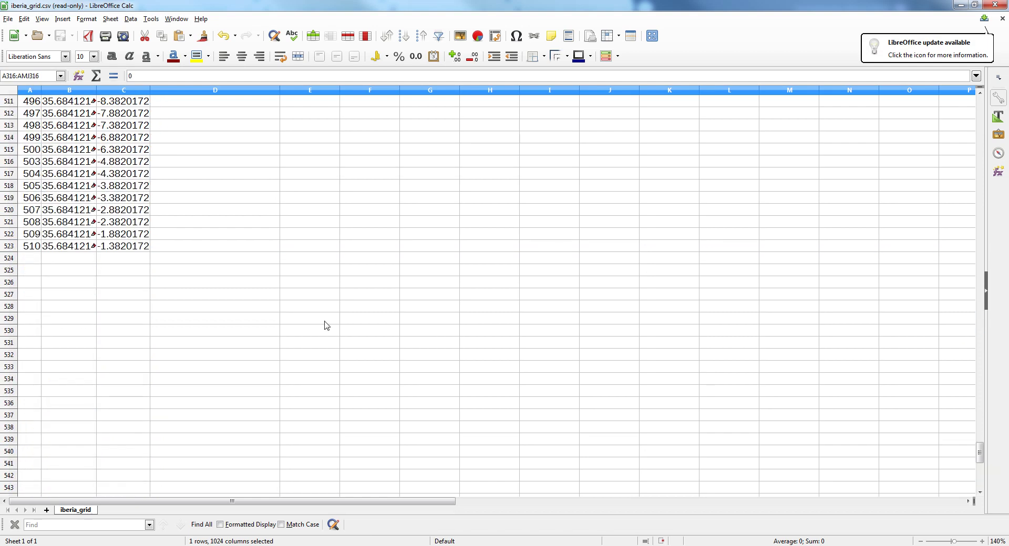
shift+click(8, 247)
right_click(8, 247)
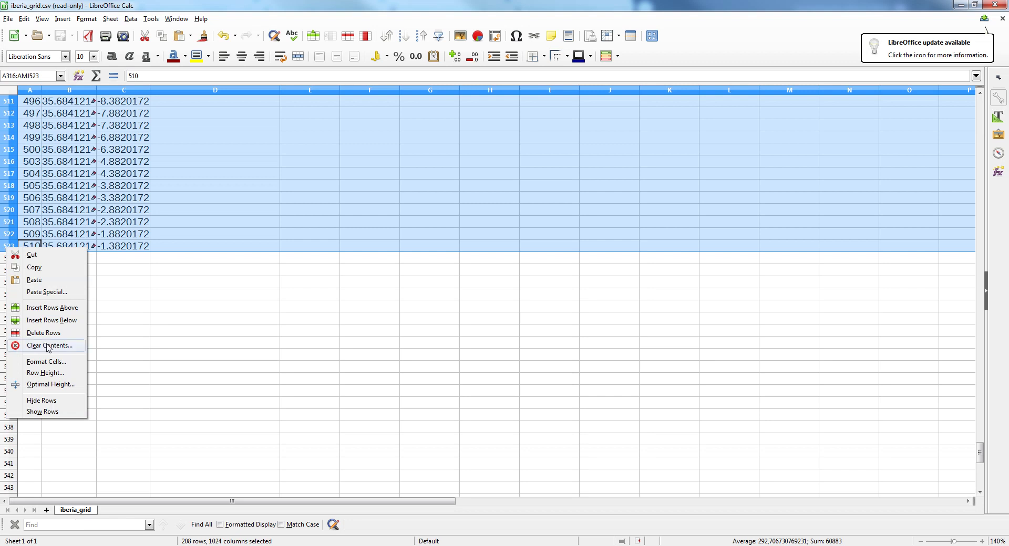
click(43, 333)
click(549, 270)
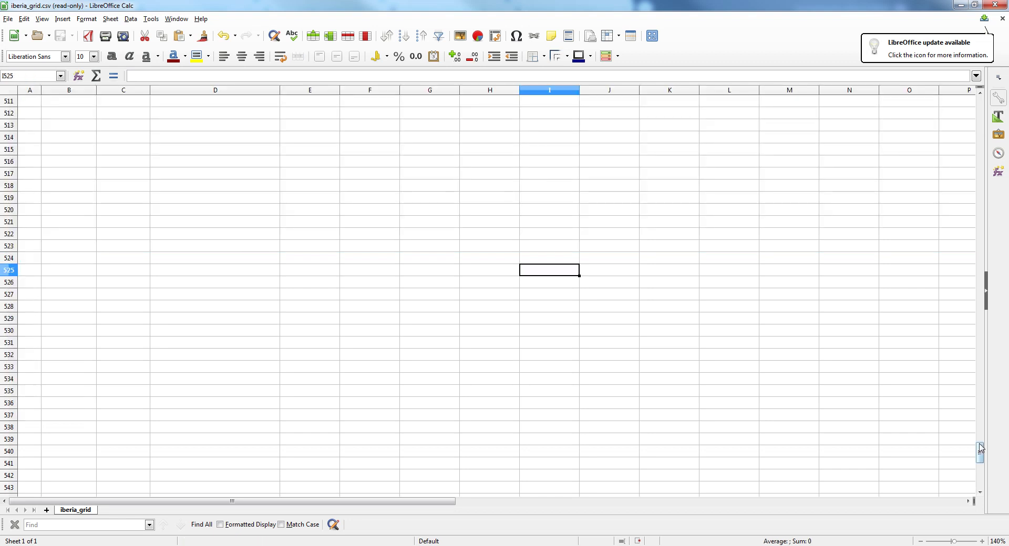
drag(980, 452, 980, 113)
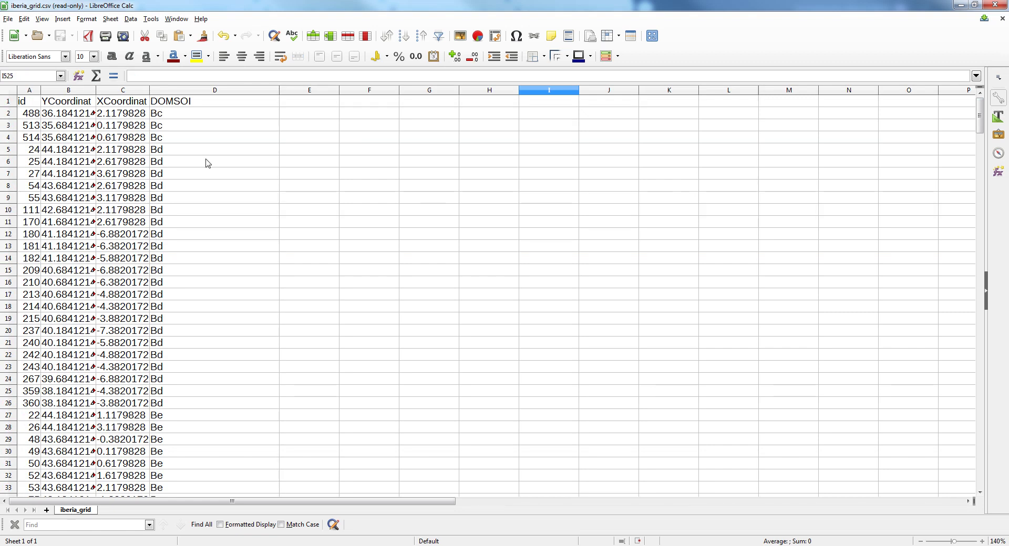
Step: Save the trimmed grid under the new name iberia_grid2.csv, keeping Text CSV format
click(8, 19)
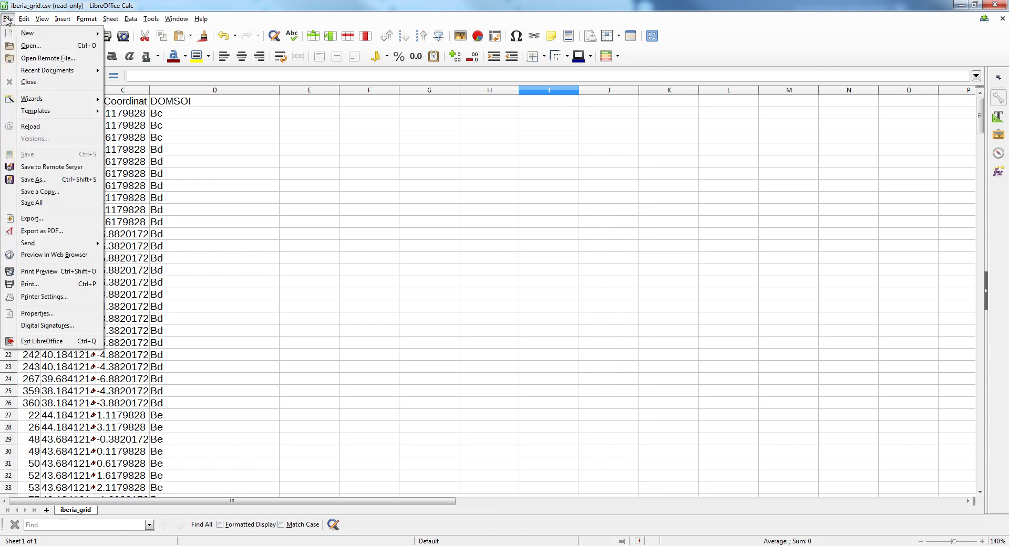
click(81, 200)
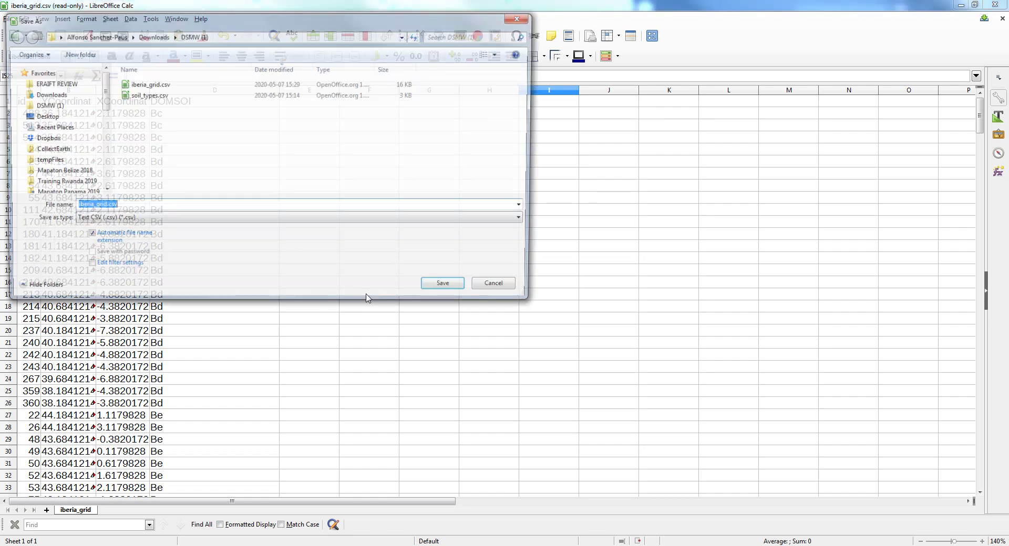
click(105, 206)
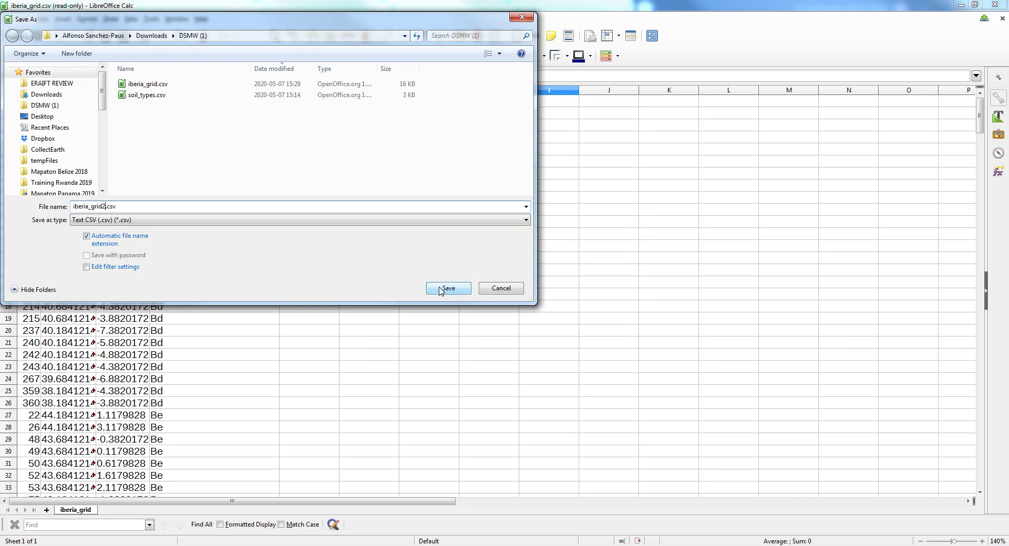
click(440, 290)
click(517, 317)
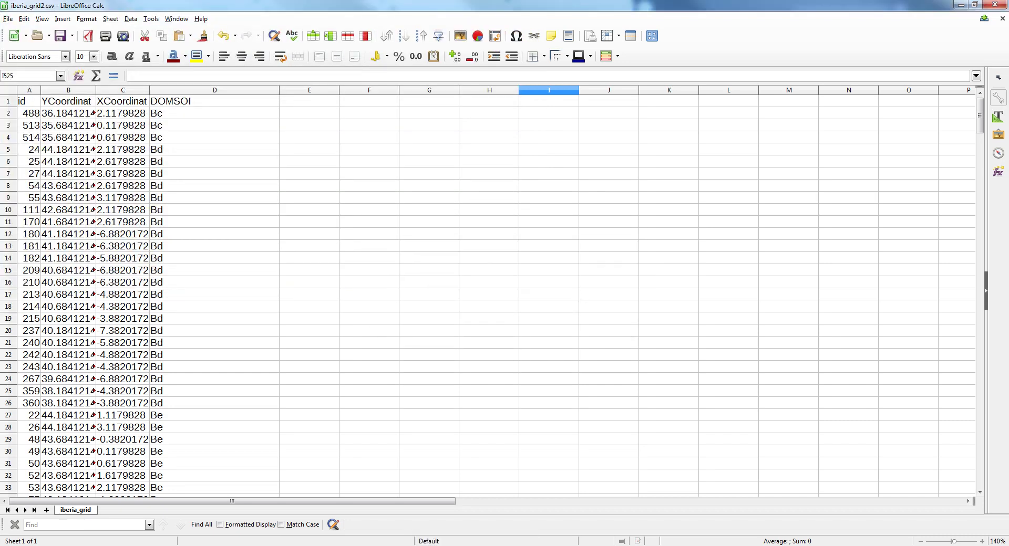
Step: In Collect, show the spain_lu_soil survey's general info and expand Attached Files
click(184, 496)
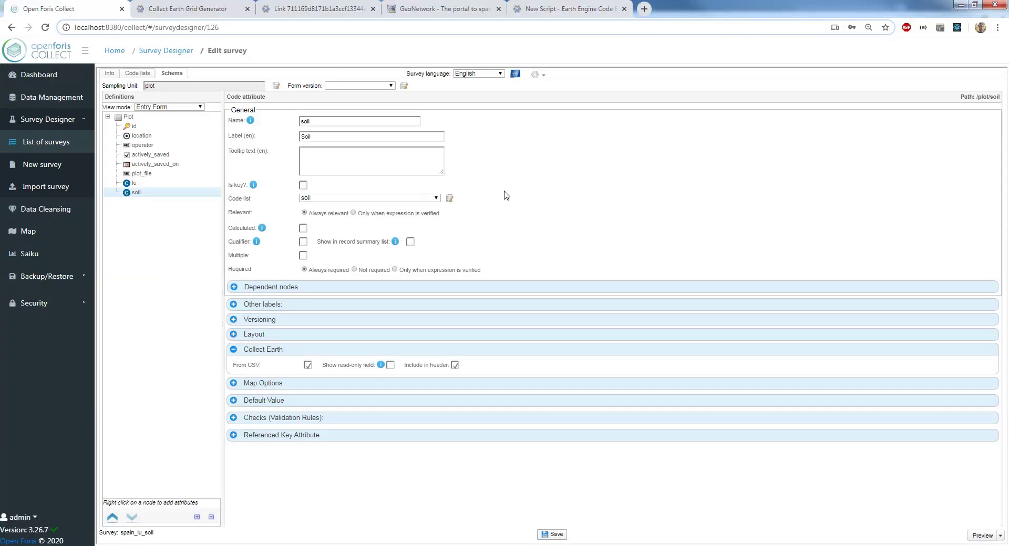
click(137, 74)
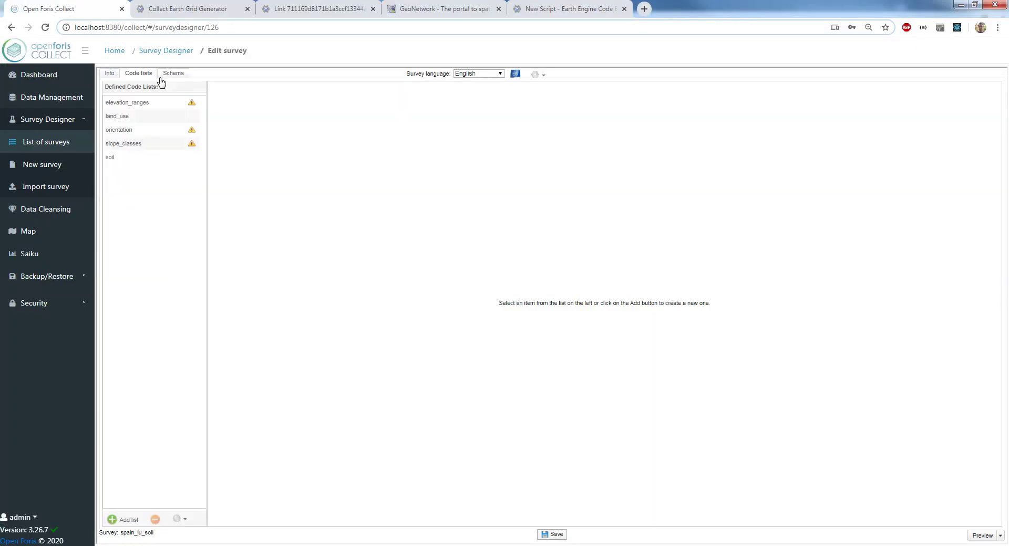
click(109, 74)
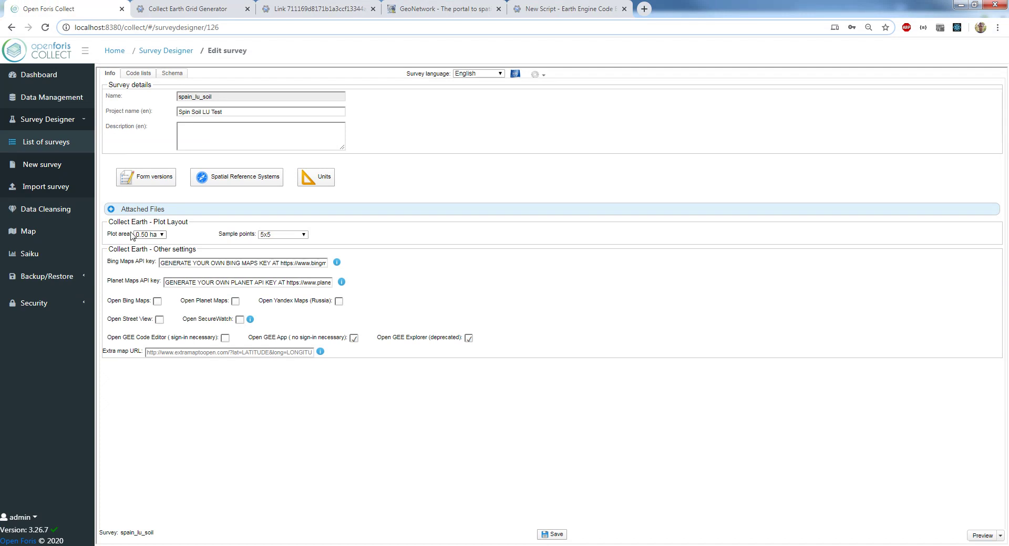
click(111, 210)
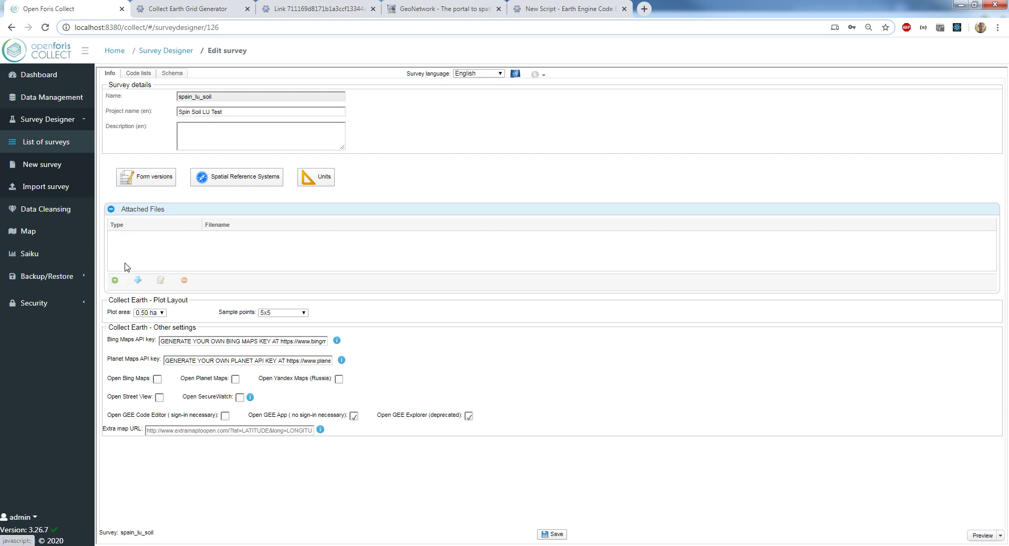
Step: Add a Grid-type attached file, browse for it, then return to Calc
click(115, 281)
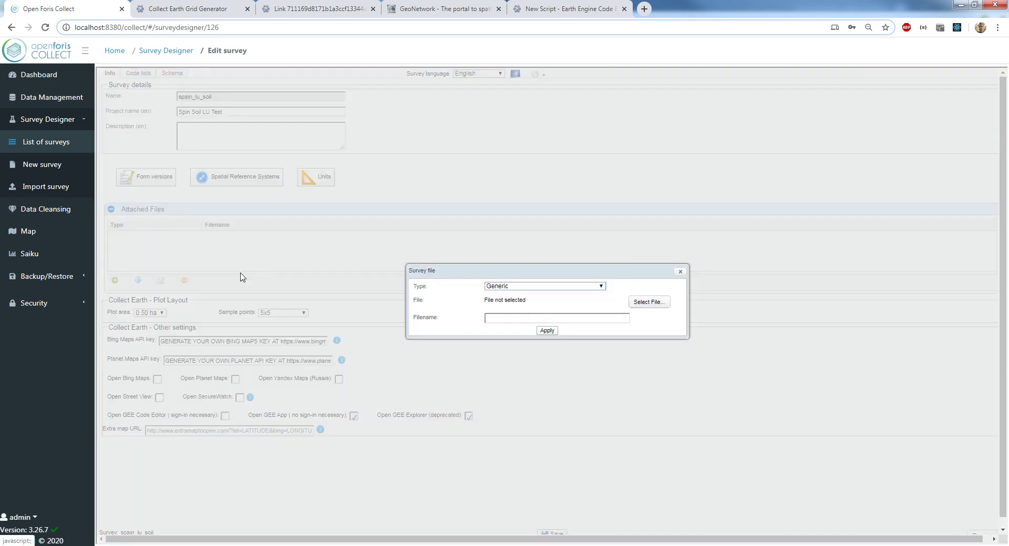
click(505, 288)
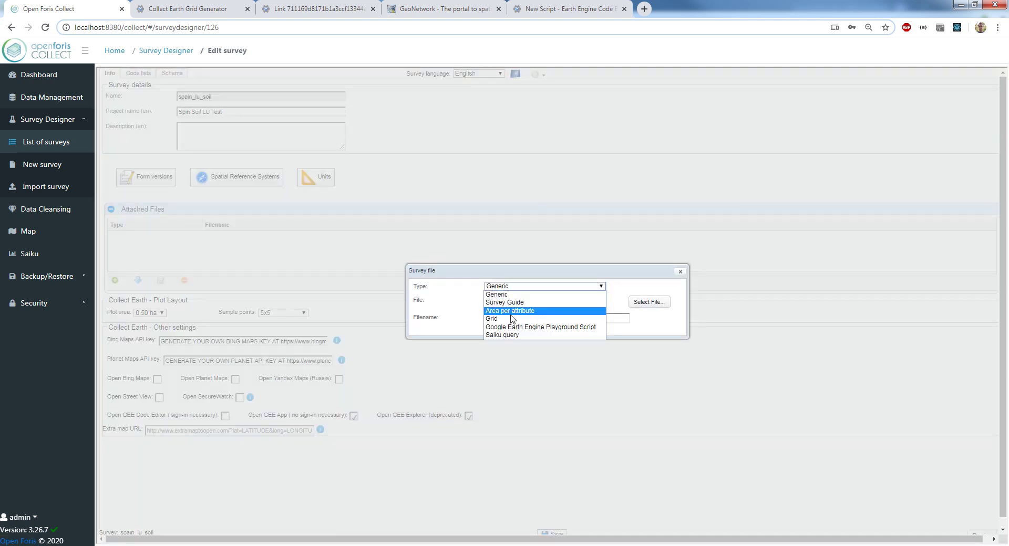
click(526, 318)
click(657, 309)
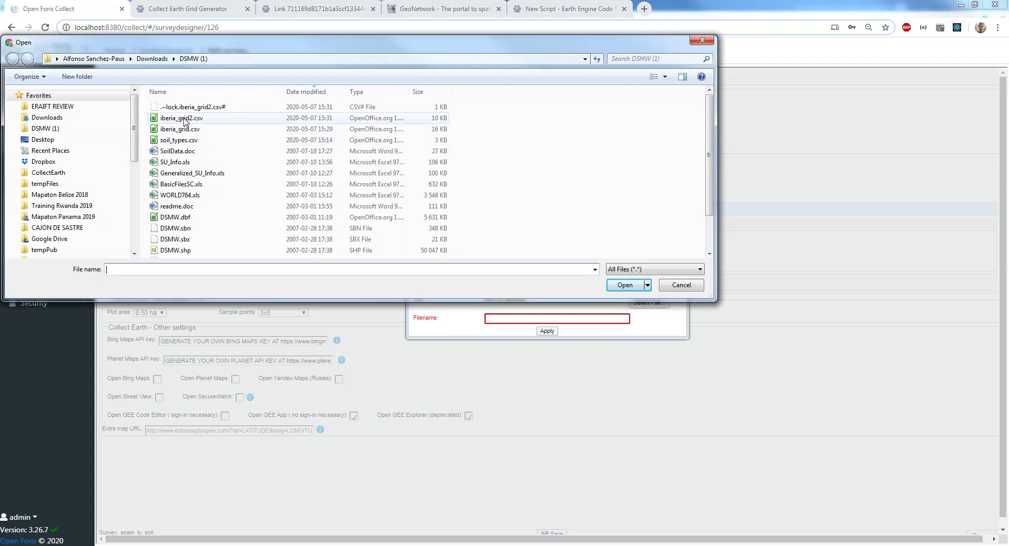
click(321, 541)
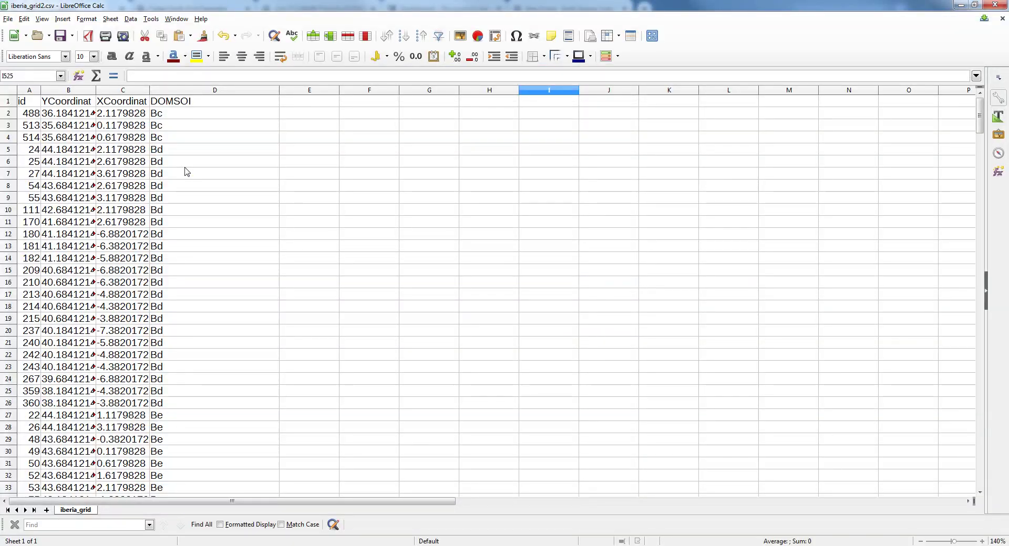
Step: Auto-fit column B and correct the C1 header from XCoordinat to XCoordinate
double_click(95, 89)
double_click(103, 95)
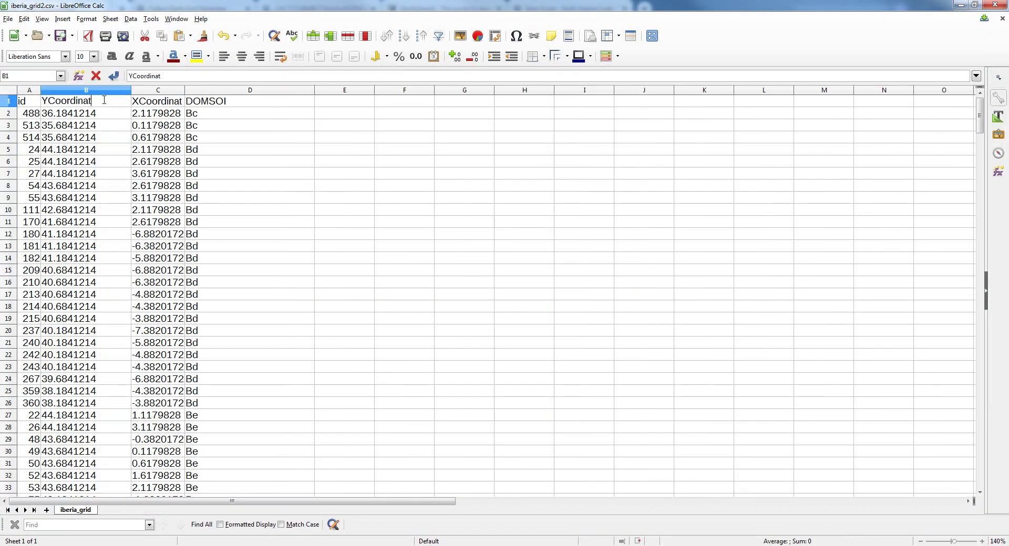
click(101, 91)
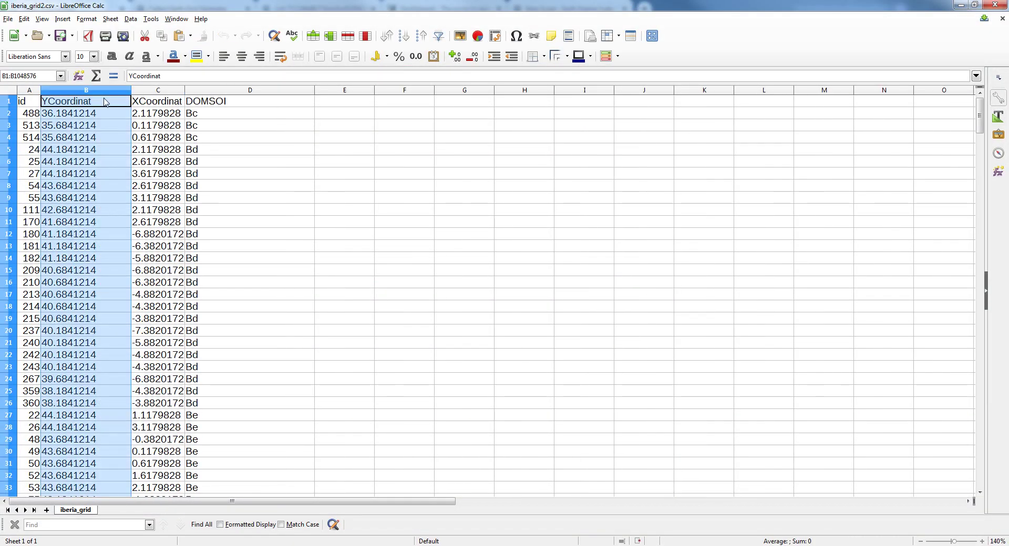
click(104, 102)
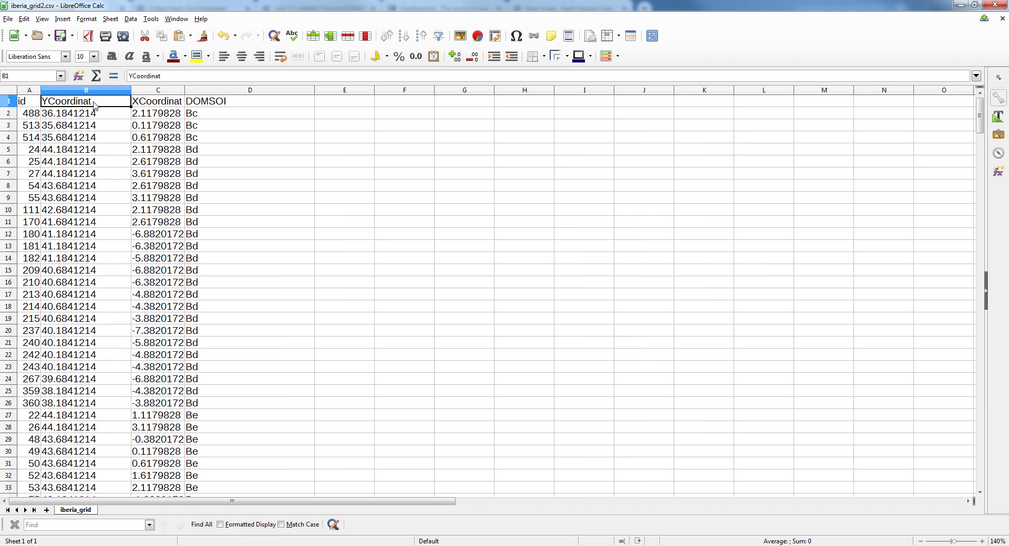
key(Right)
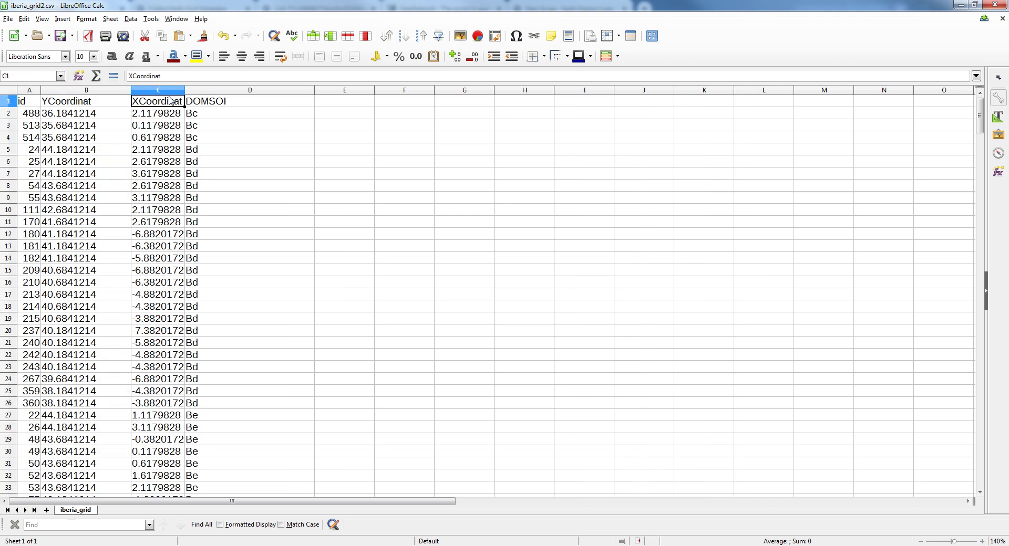
click(180, 77)
text(e)
click(194, 119)
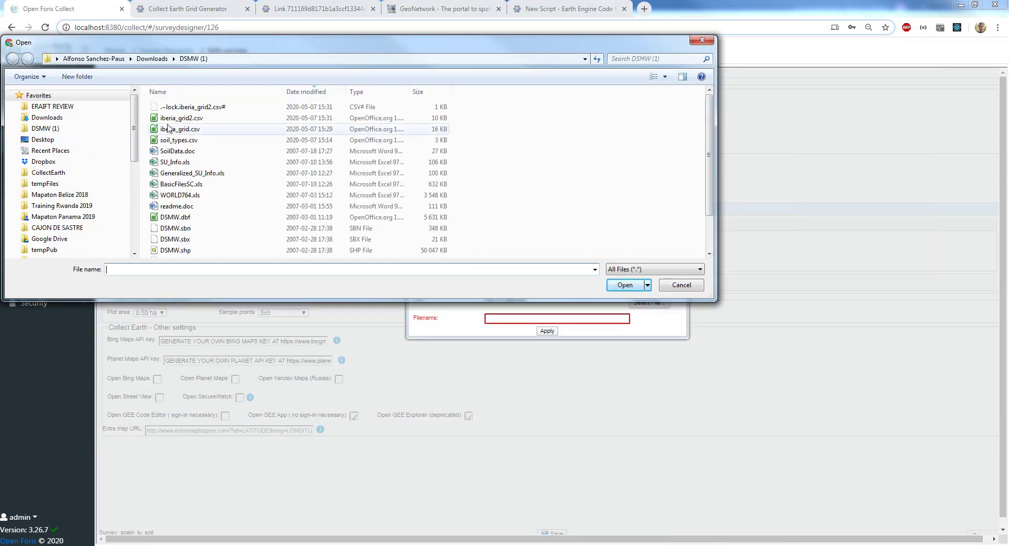
Step: Attach iberia_grid2.csv as the Grid file, acknowledge the invalid-headers warning, and return to Calc
click(445, 119)
click(625, 285)
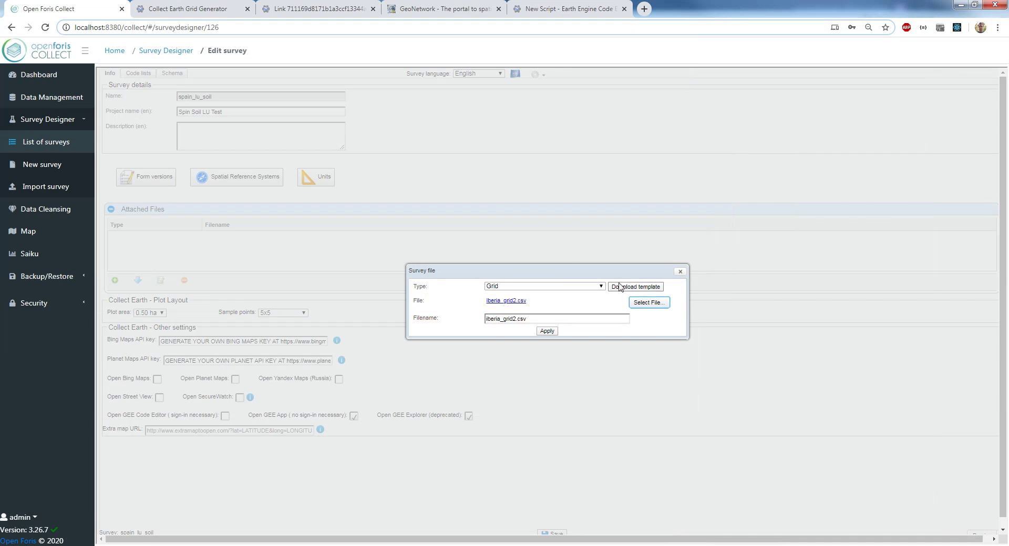
click(547, 331)
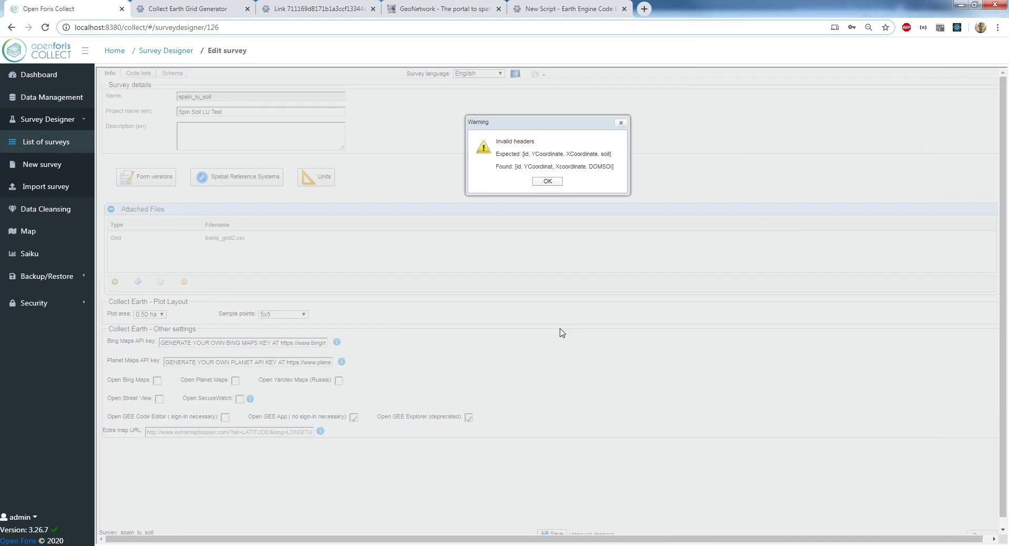
click(547, 182)
key(alt+Tab)
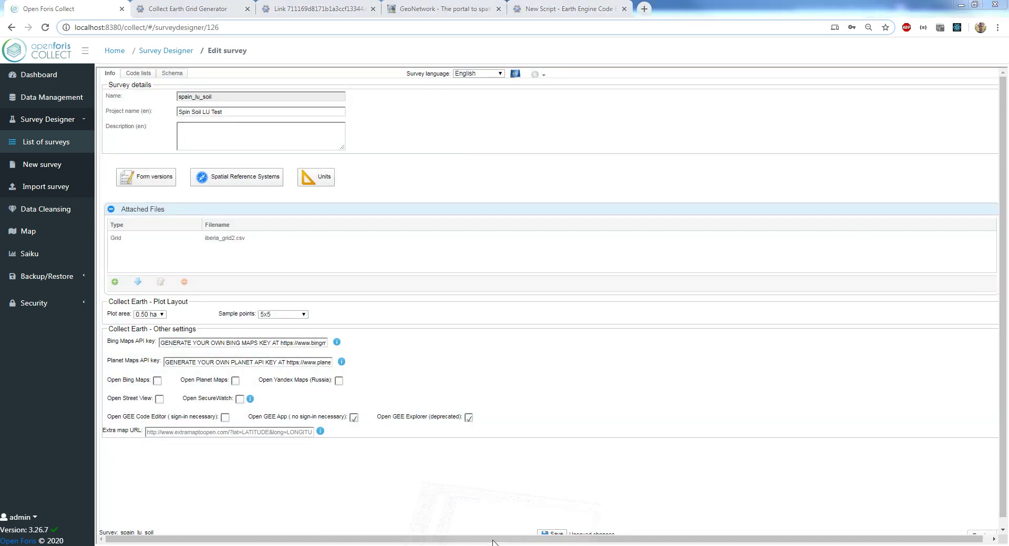
click(235, 140)
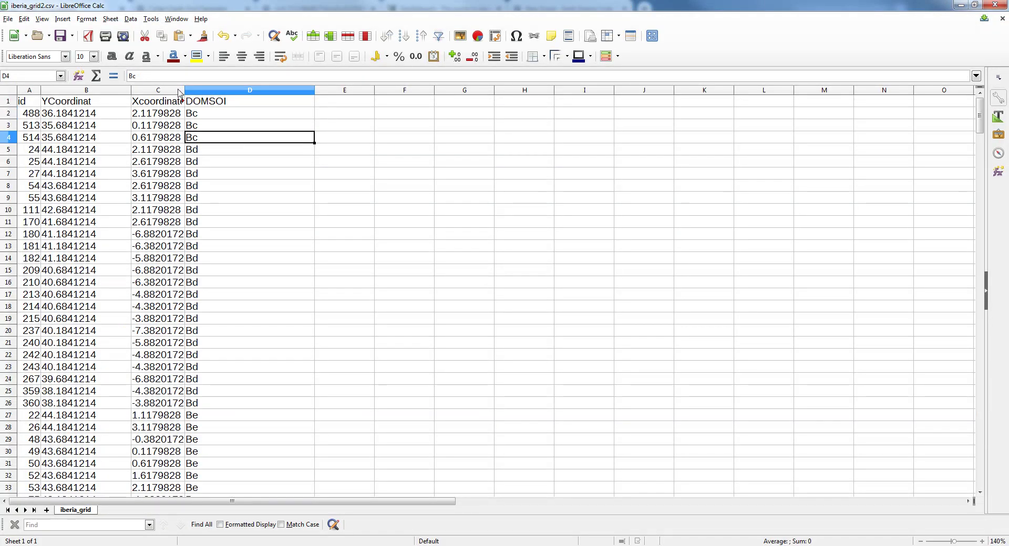
Step: Widen column C and correct the column B header to 'Ycoordinate'
drag(185, 91, 245, 91)
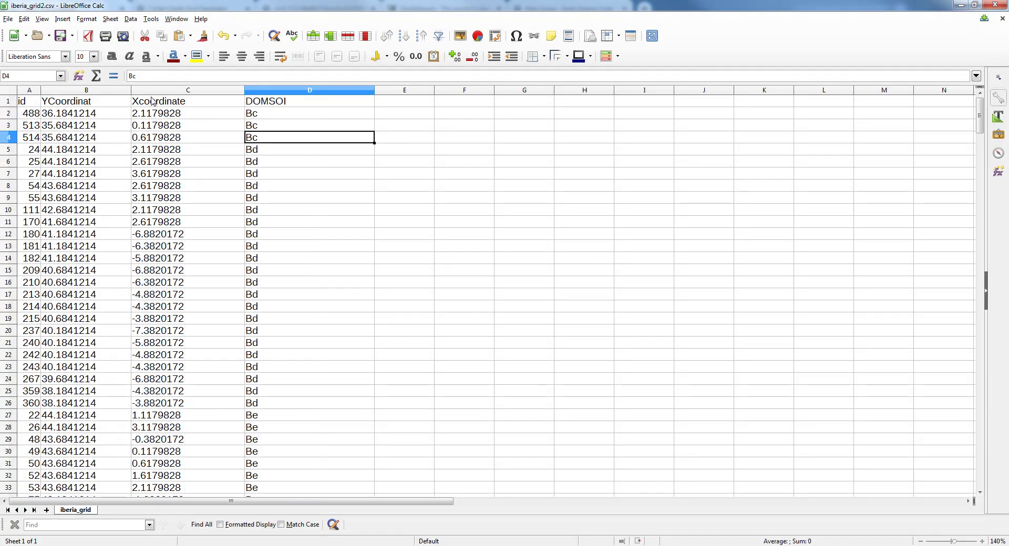
click(127, 101)
click(178, 75)
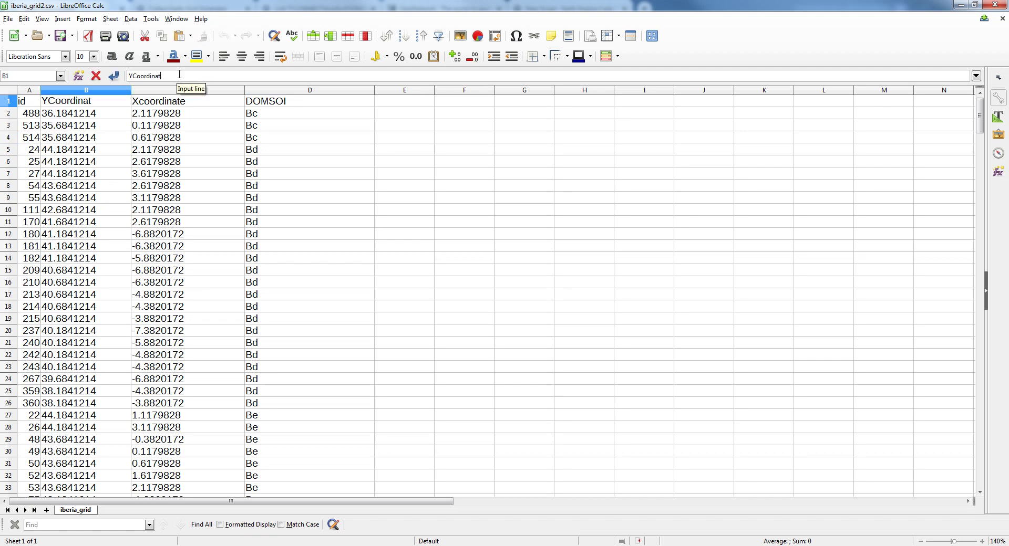
text(e)
key(Return)
click(210, 222)
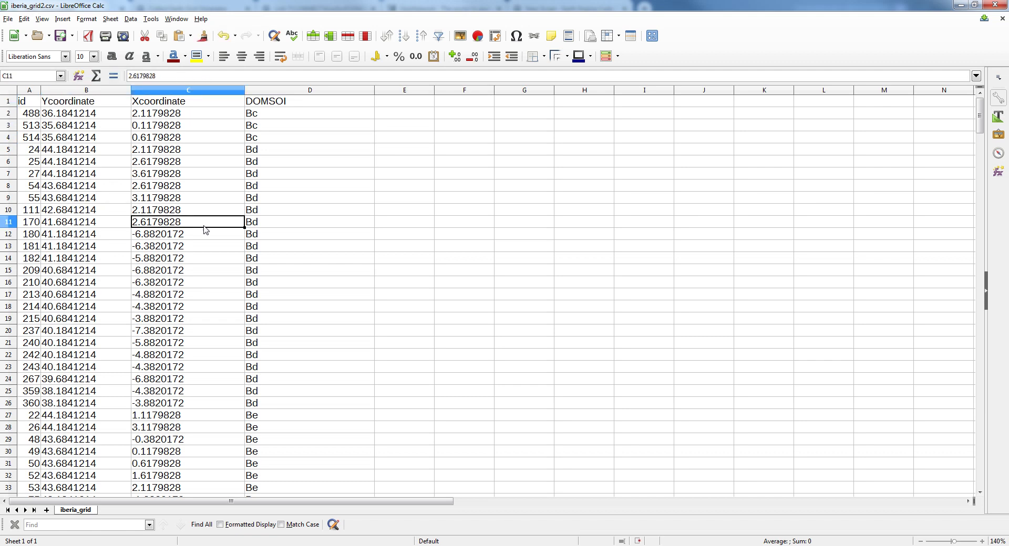
key(alt+Tab)
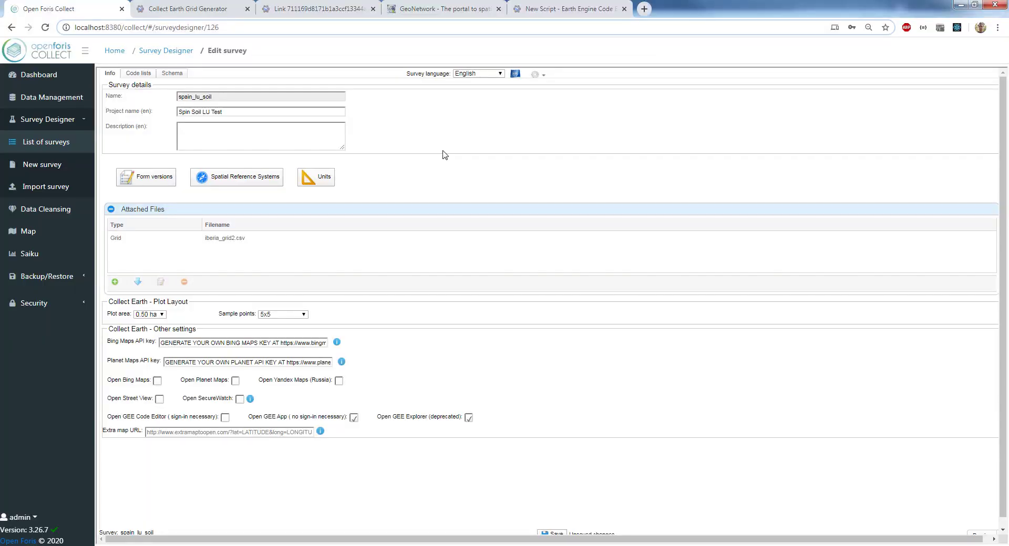
Step: Delete the attached iberia_grid2.csv grid file from the survey
click(250, 239)
click(183, 282)
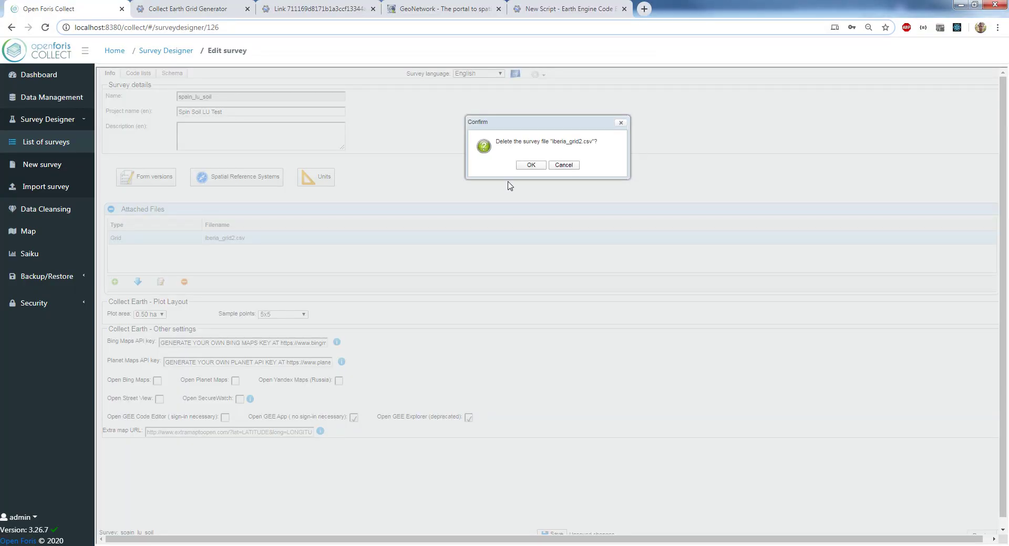
click(525, 165)
Step: Re-attach the edited iberia_grid2.csv as a Grid file and dismiss the invalid-headers warning
click(115, 280)
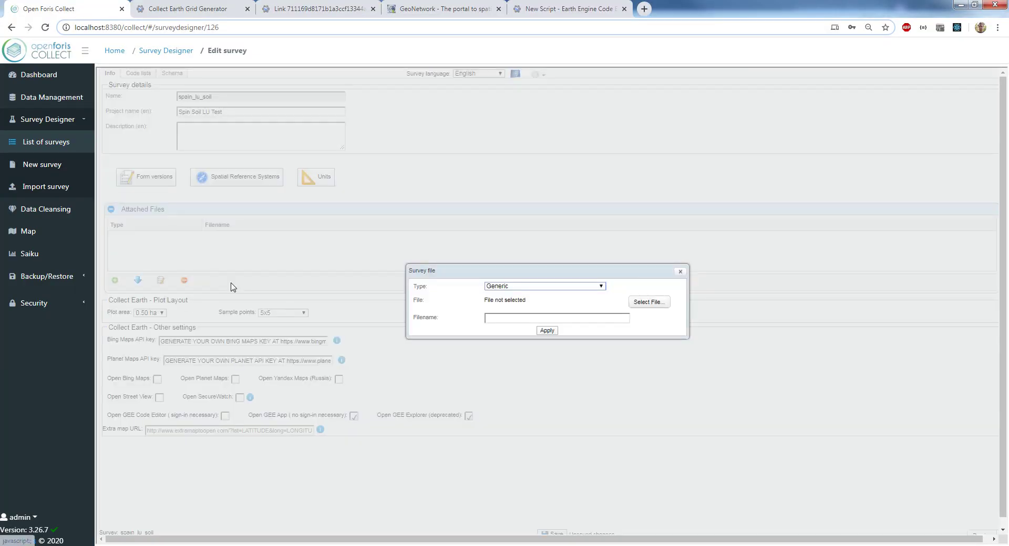
click(517, 287)
click(491, 319)
click(649, 303)
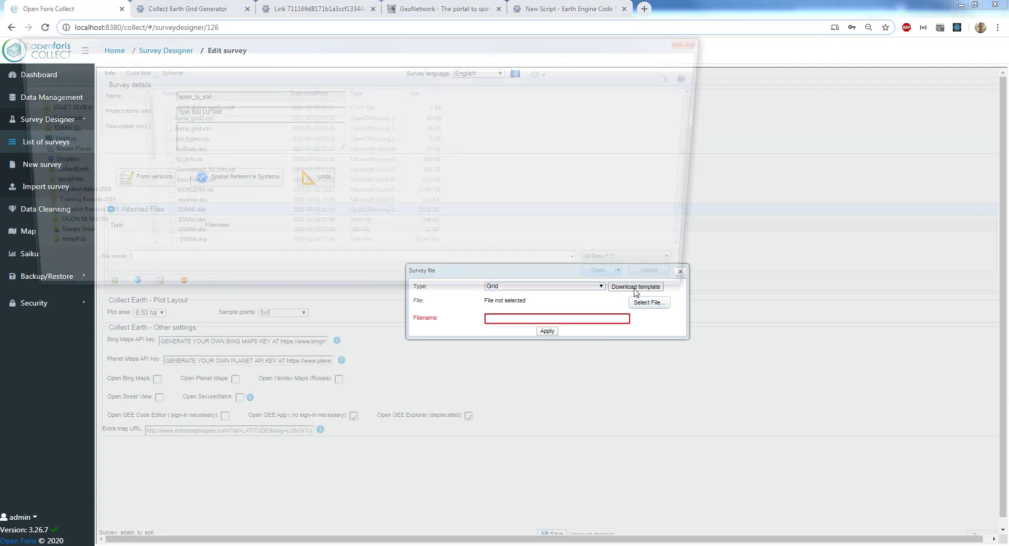
click(200, 117)
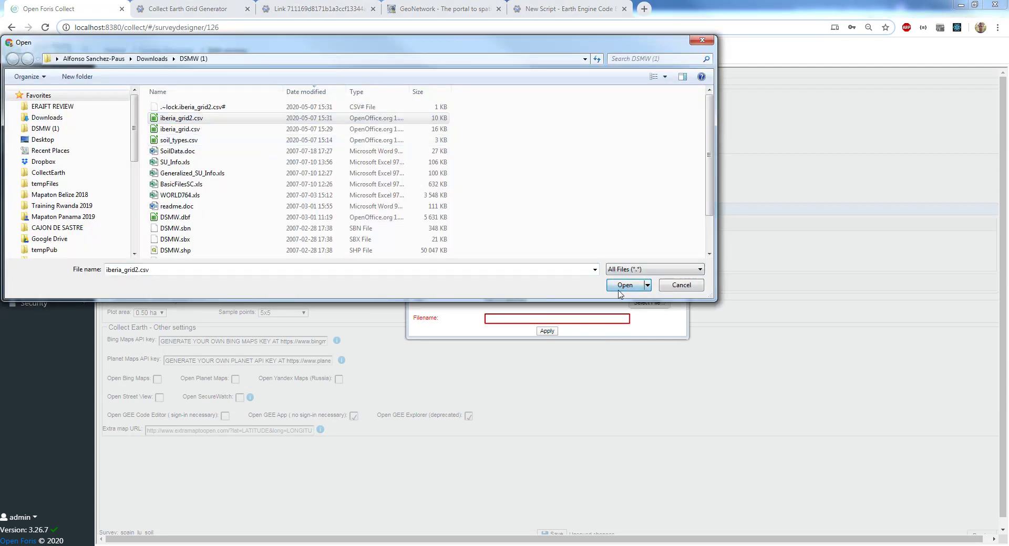
click(625, 285)
click(547, 331)
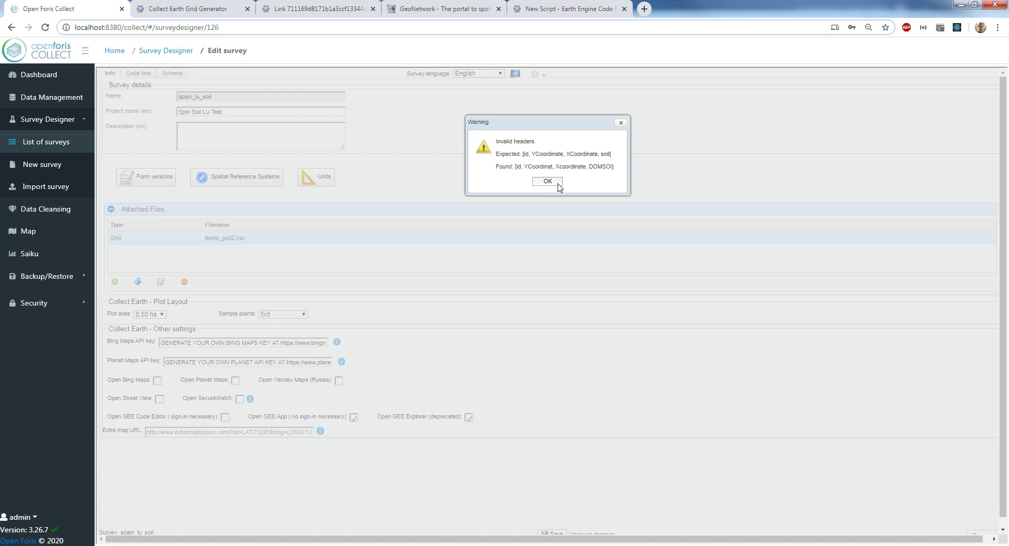
double_click(533, 155)
click(547, 182)
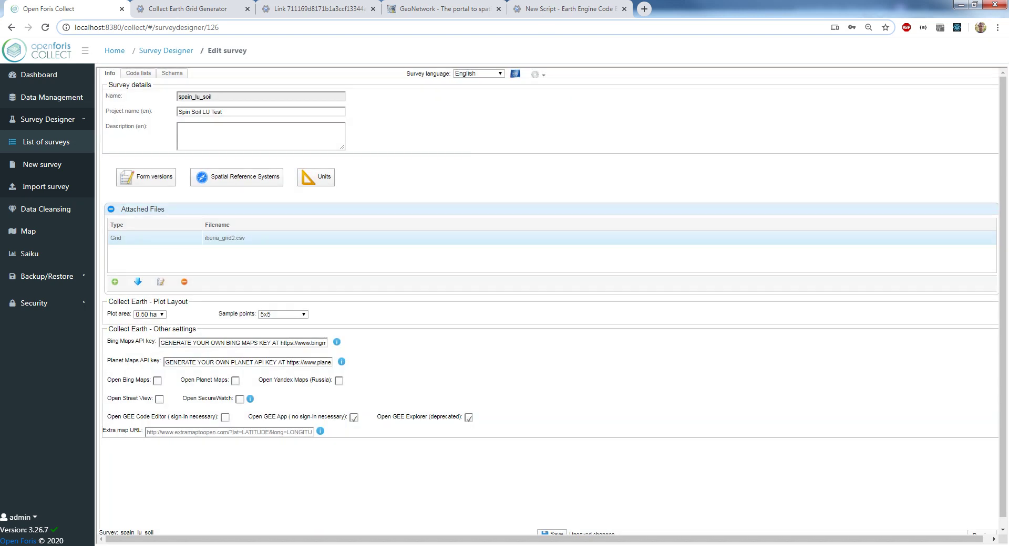
key(alt+Tab)
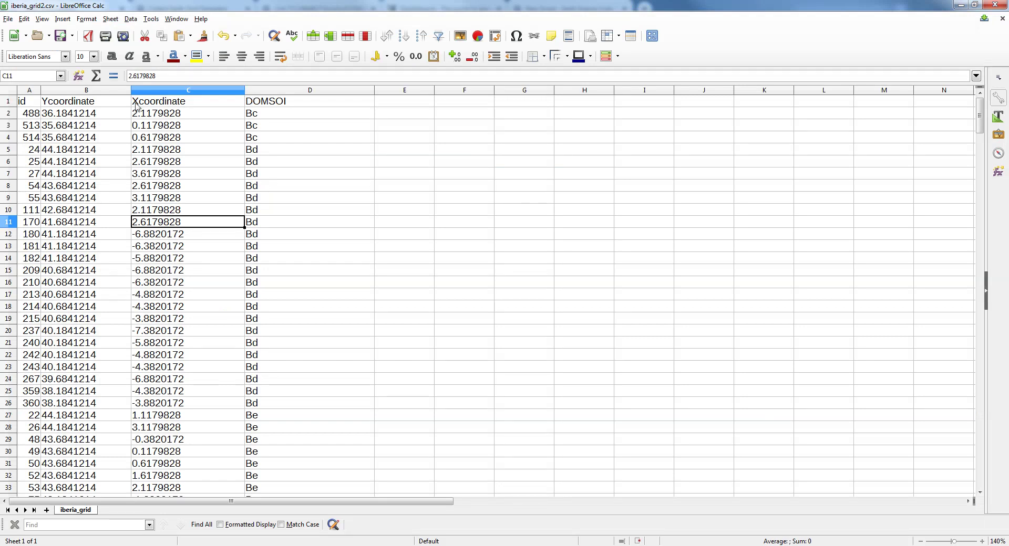
Step: Rename the DOMSOI header in D1 to 'soil'
click(100, 102)
click(284, 102)
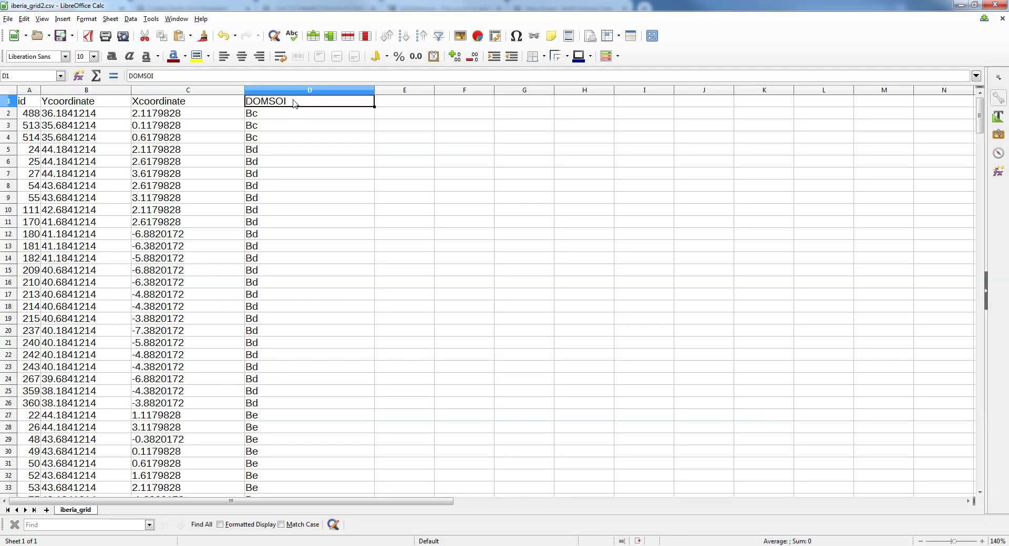
double_click(281, 103)
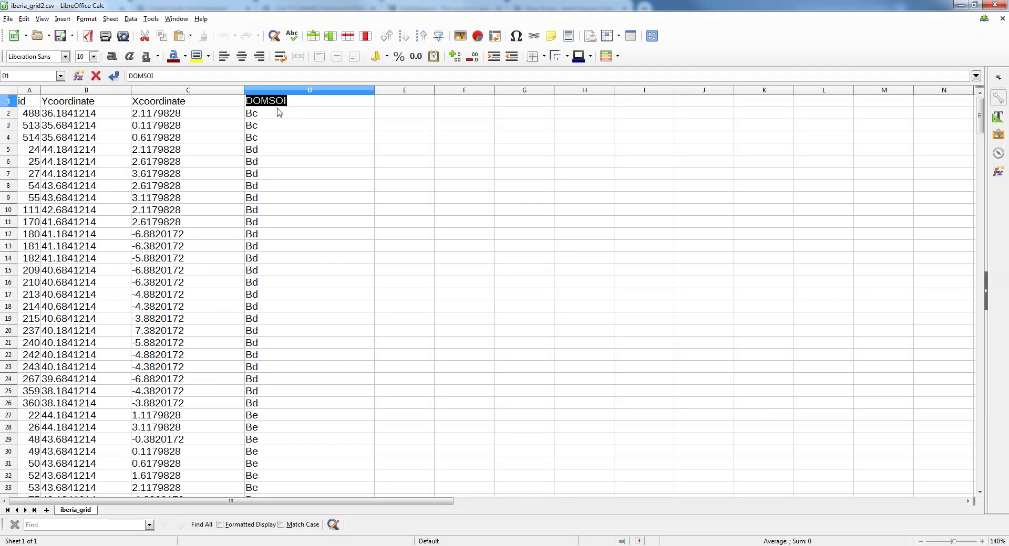
text(soil)
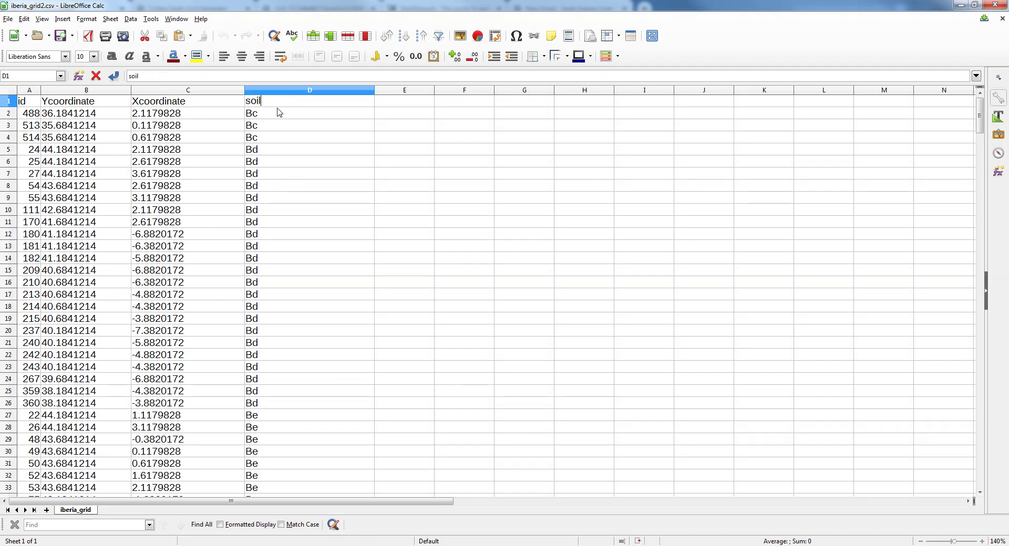
key(Return)
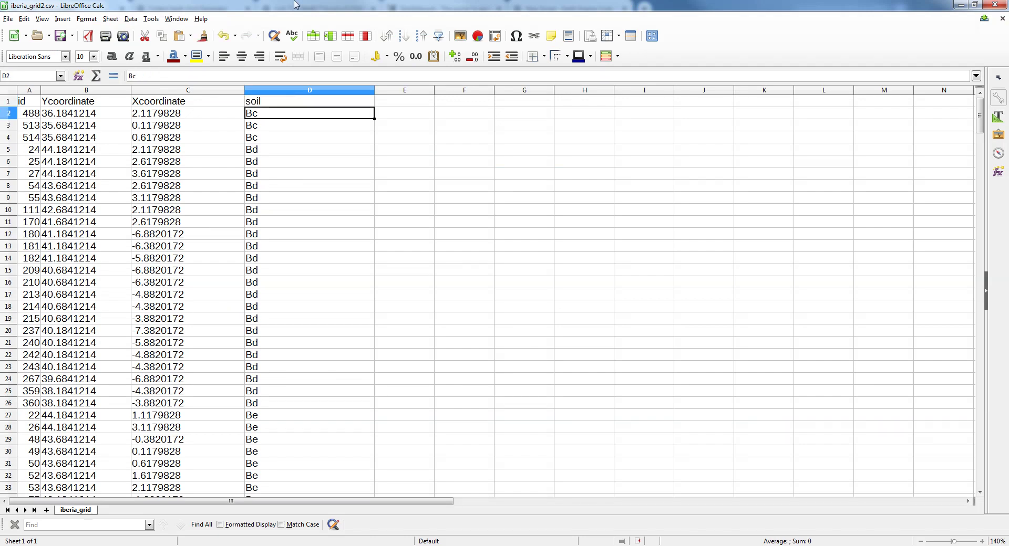
Step: Save the sheet as iberia_grid_final.csv and return to the survey page
click(8, 19)
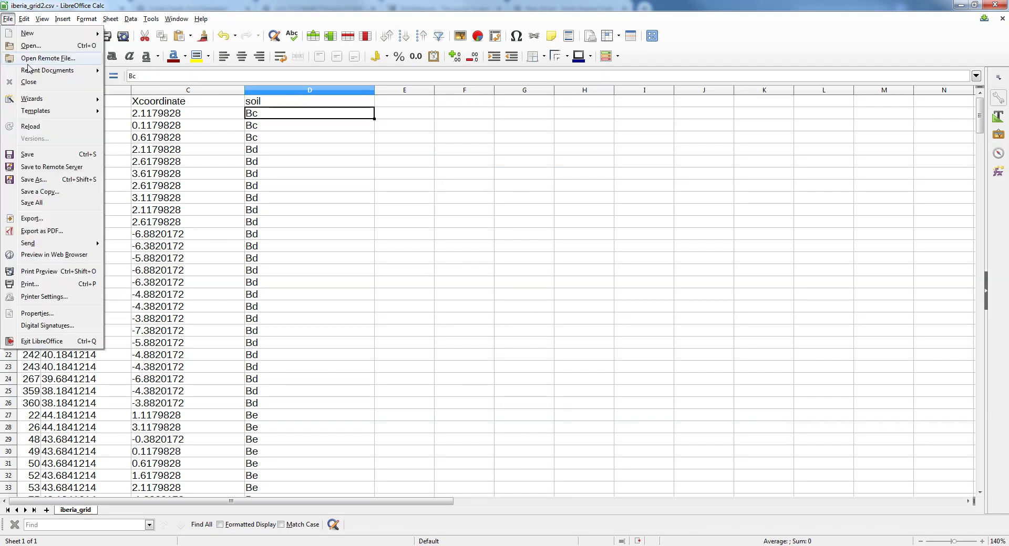
click(34, 179)
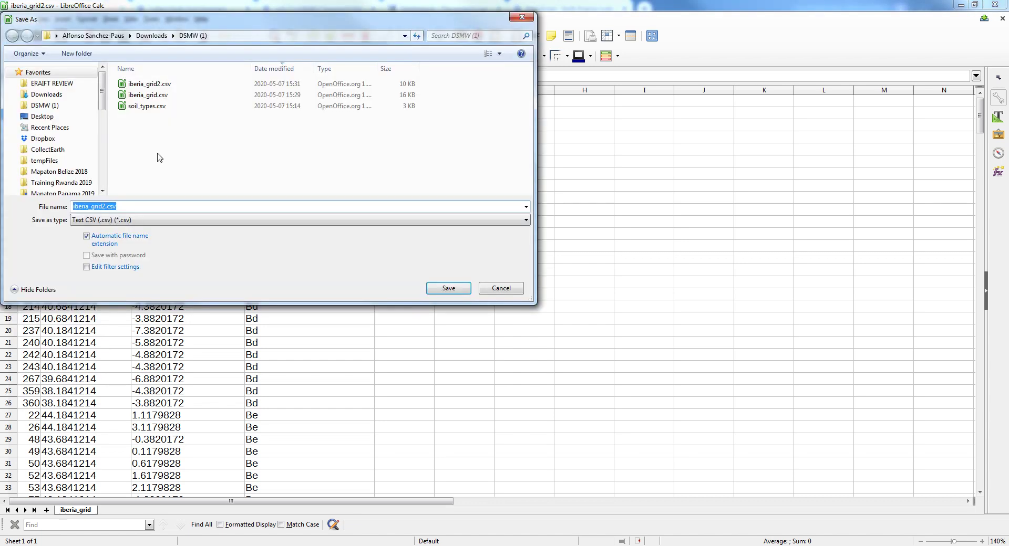
click(119, 206)
key(BackSpace)
text(_final)
click(448, 288)
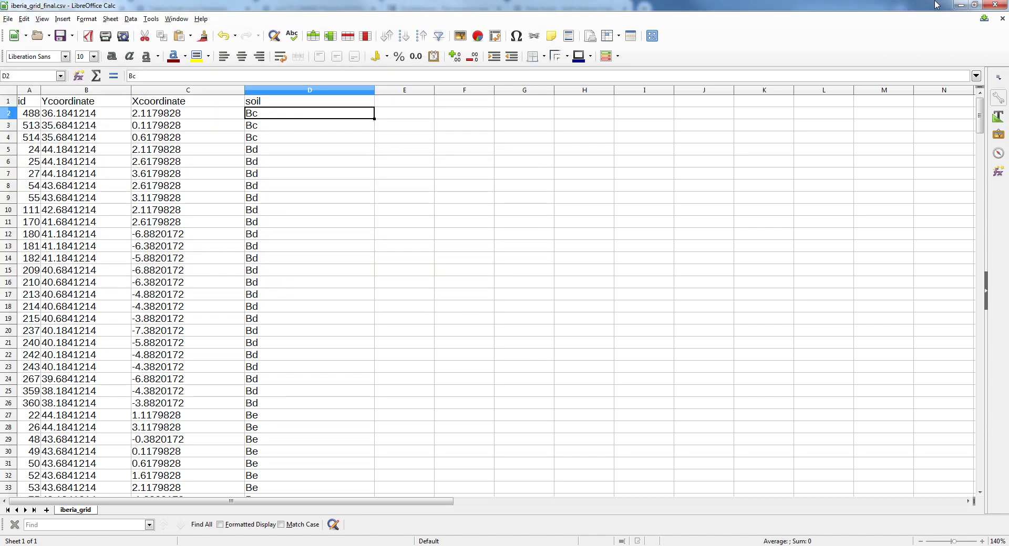
click(958, 4)
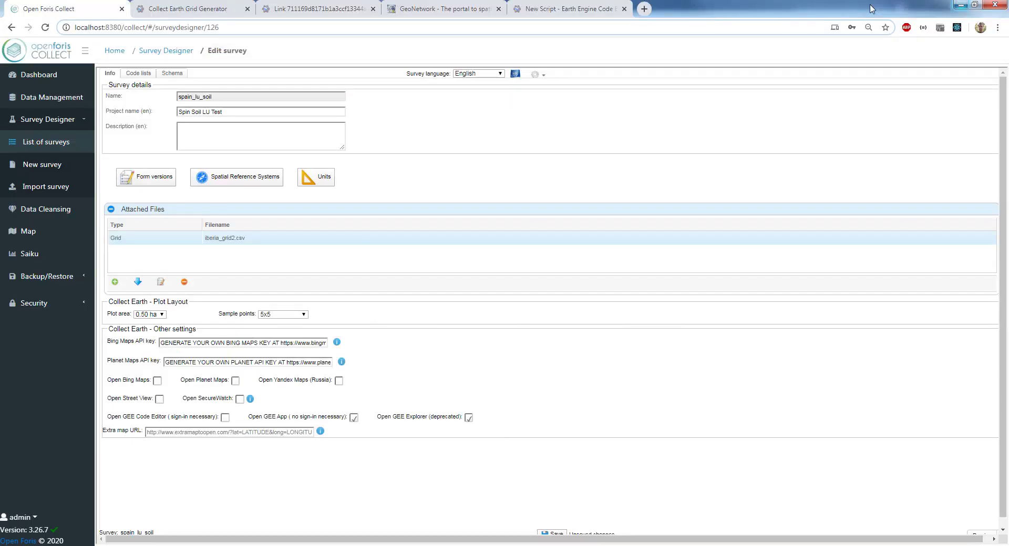
Step: Attach iberia_grid_final.csv as a Grid file and delete the old iberia_grid2.csv
click(114, 282)
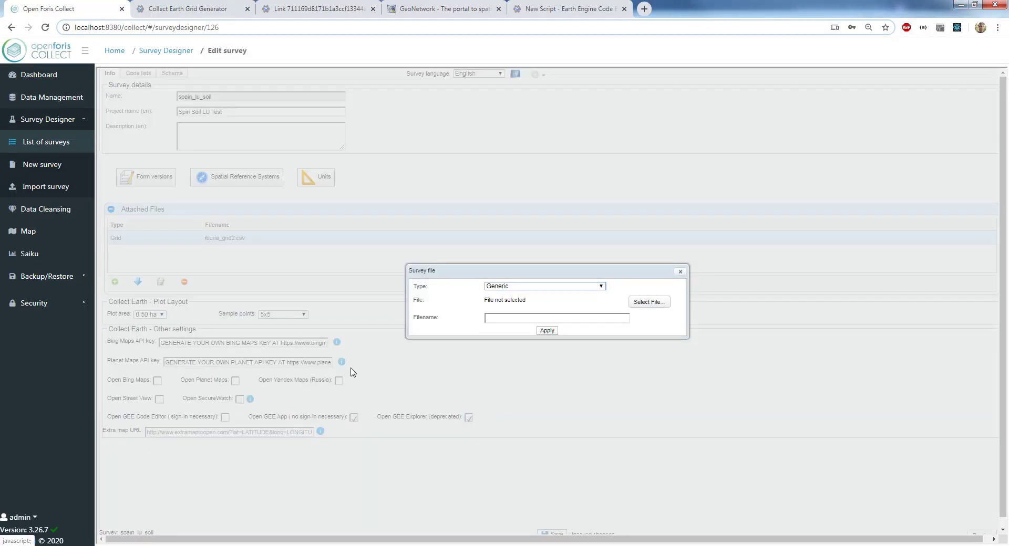
click(556, 286)
click(551, 318)
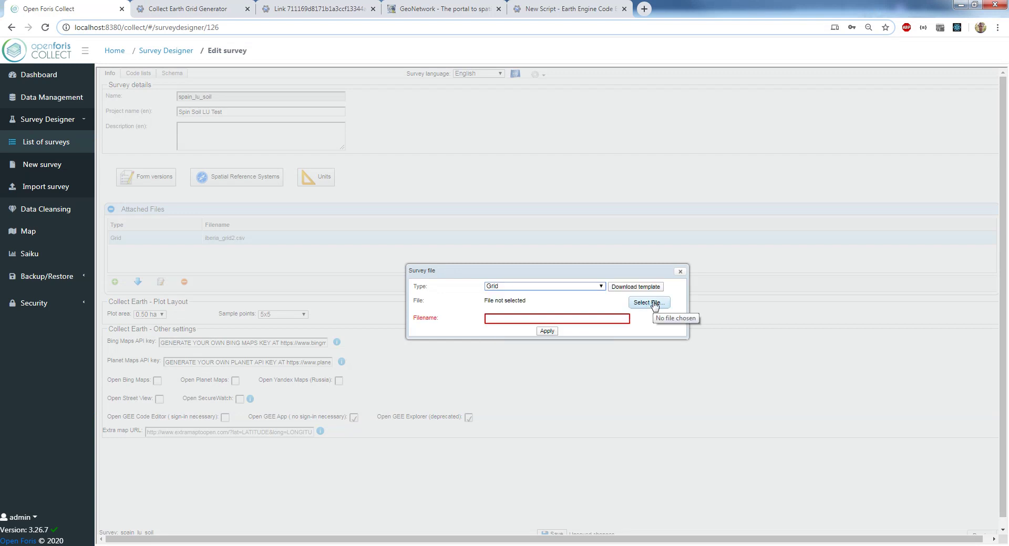
click(913, 545)
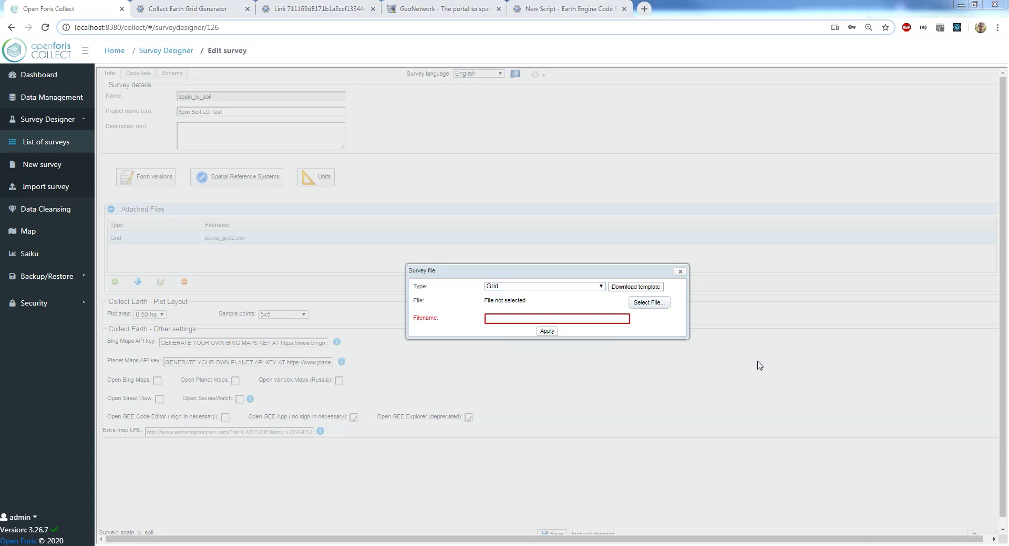
click(637, 312)
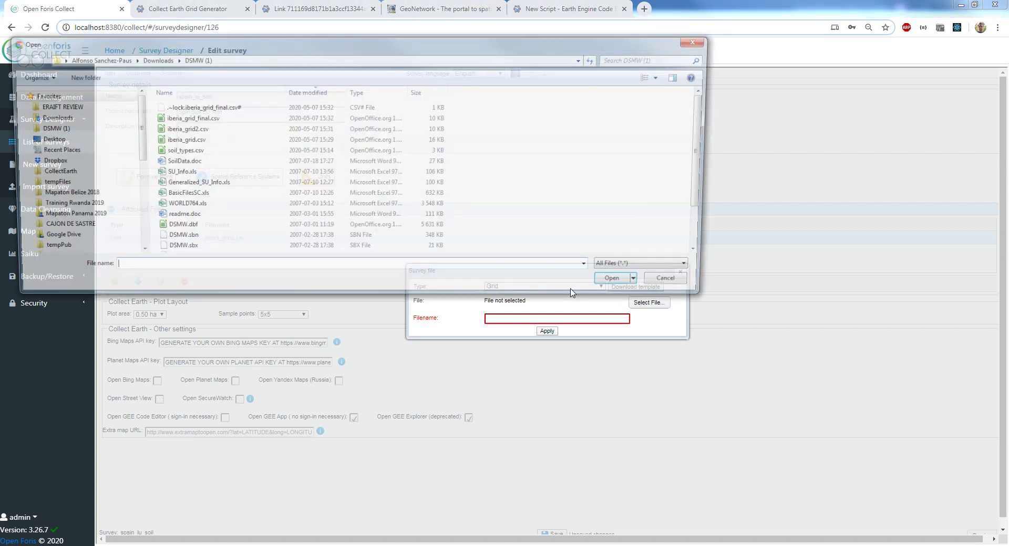
click(171, 120)
double_click(170, 122)
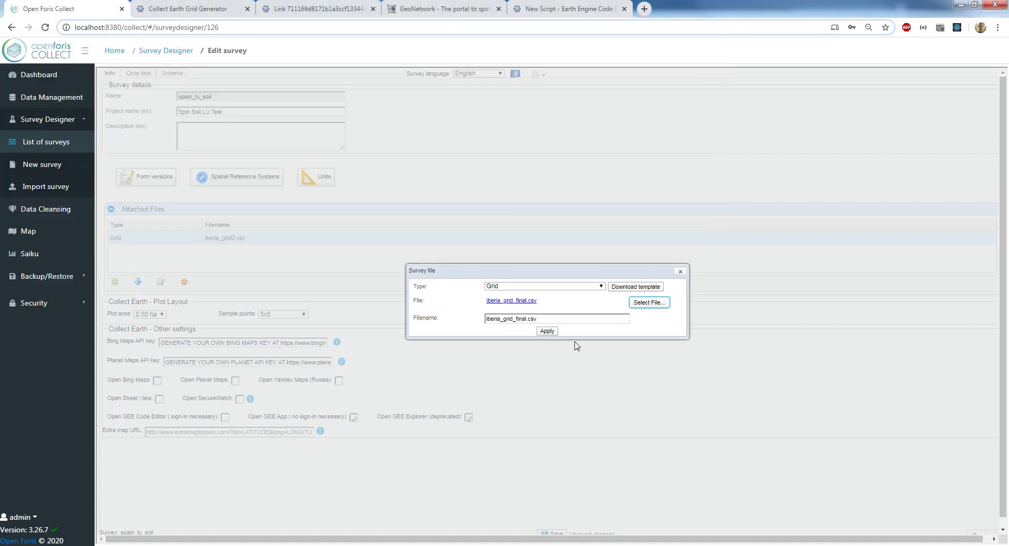
click(547, 331)
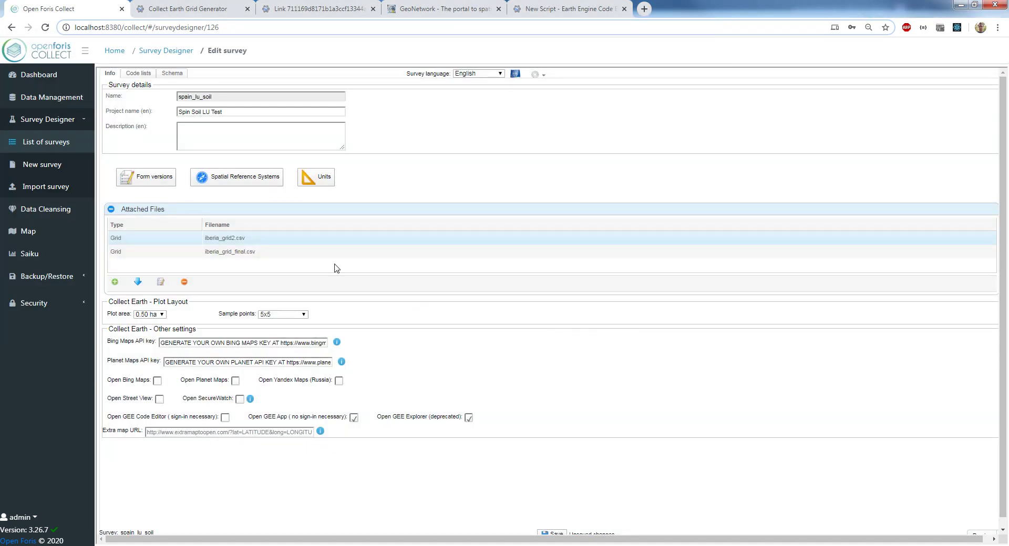
click(183, 284)
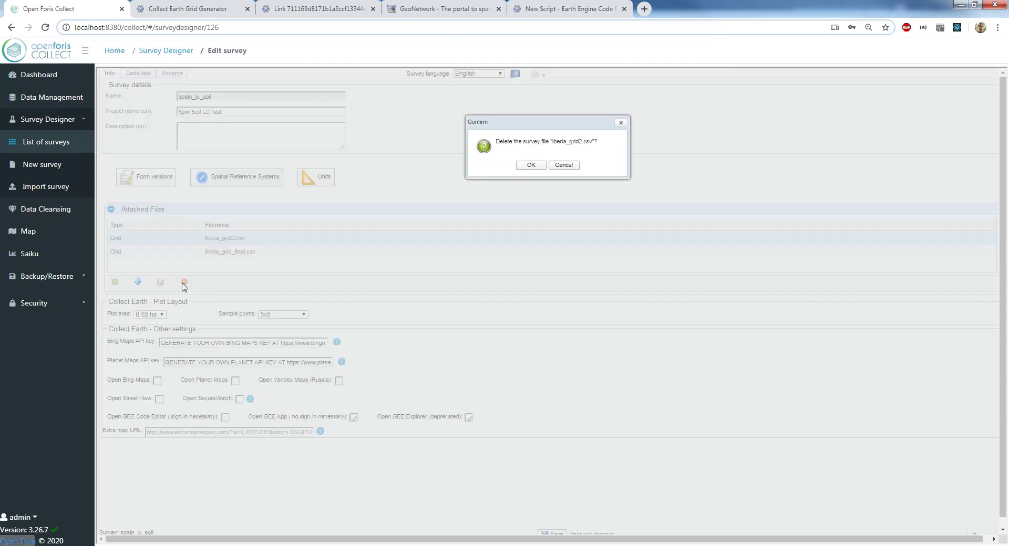
click(534, 167)
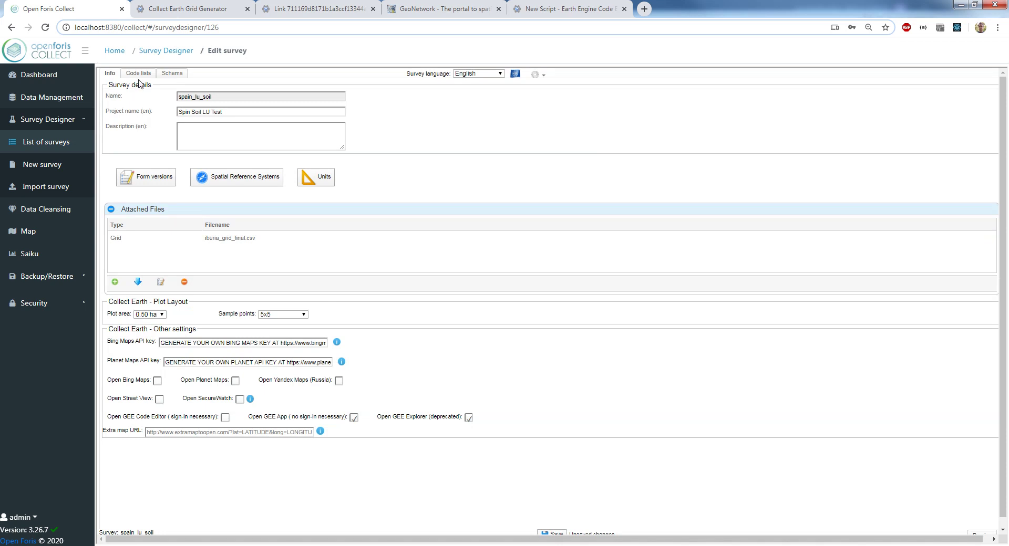
Step: Export the survey from the Schema tab for Collect Earth and open the downloaded .cep file
click(171, 73)
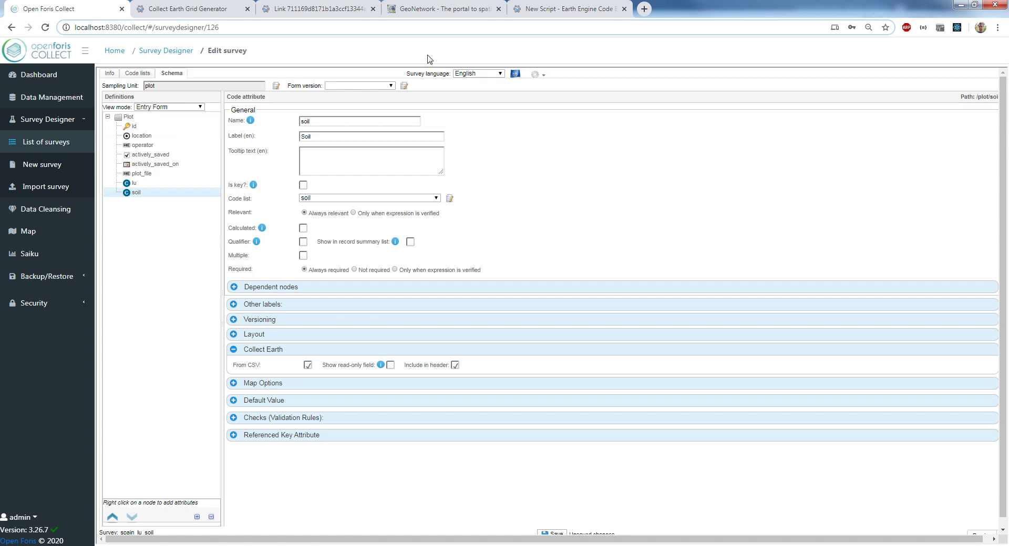
click(545, 79)
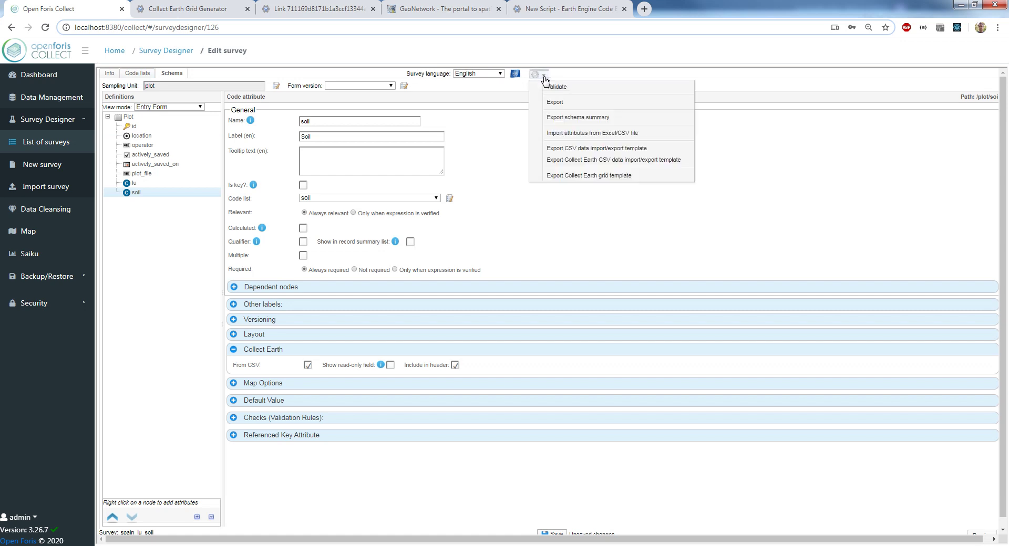
click(577, 104)
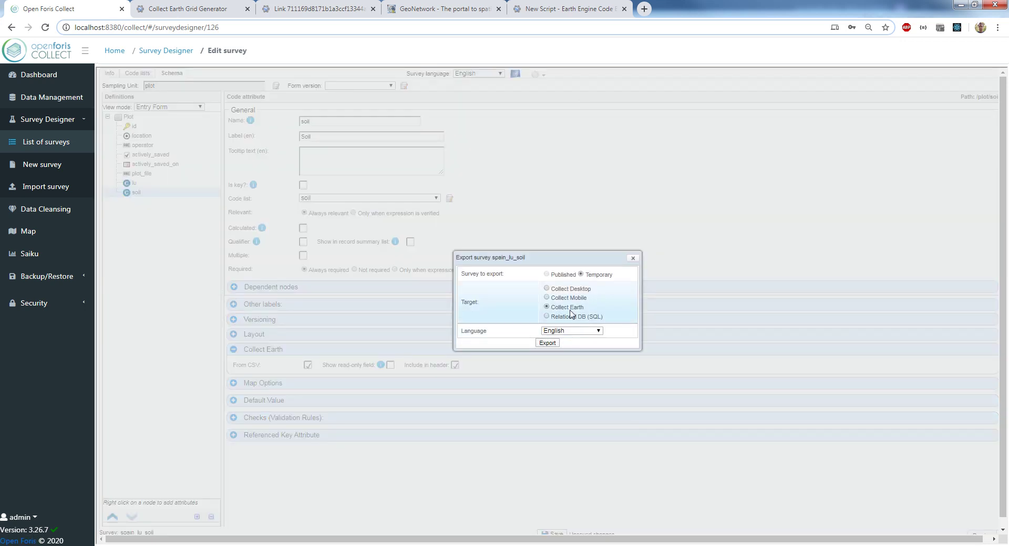
click(547, 343)
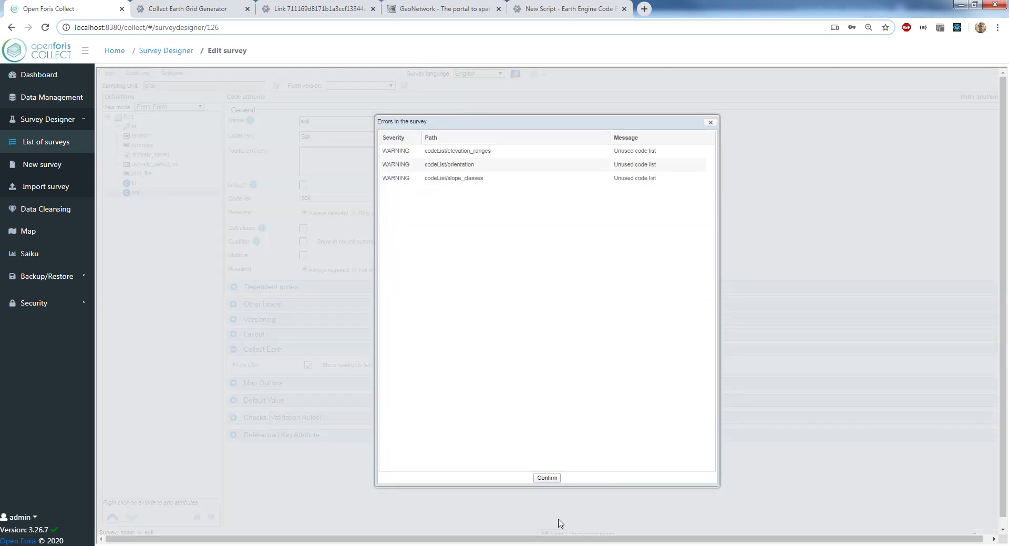
click(546, 479)
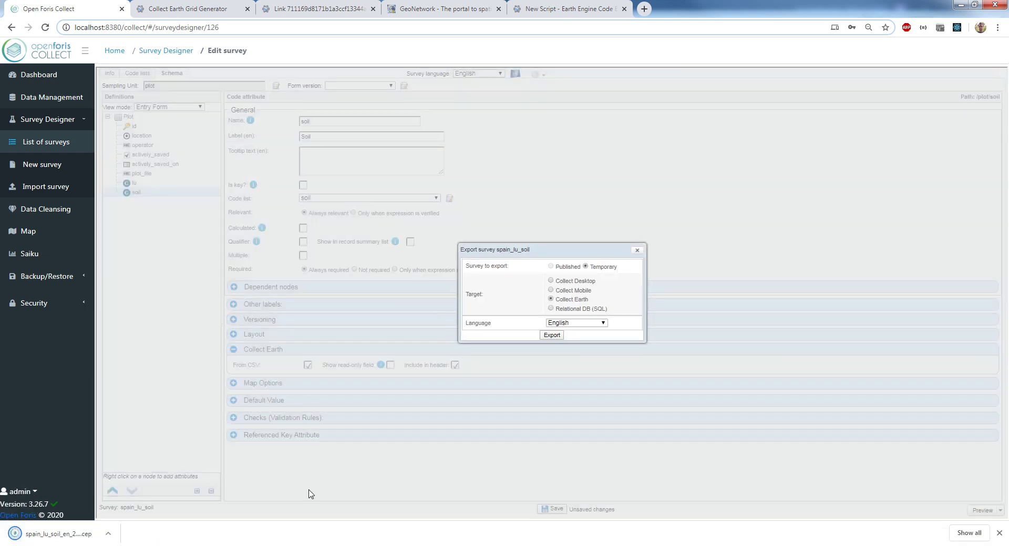
click(44, 533)
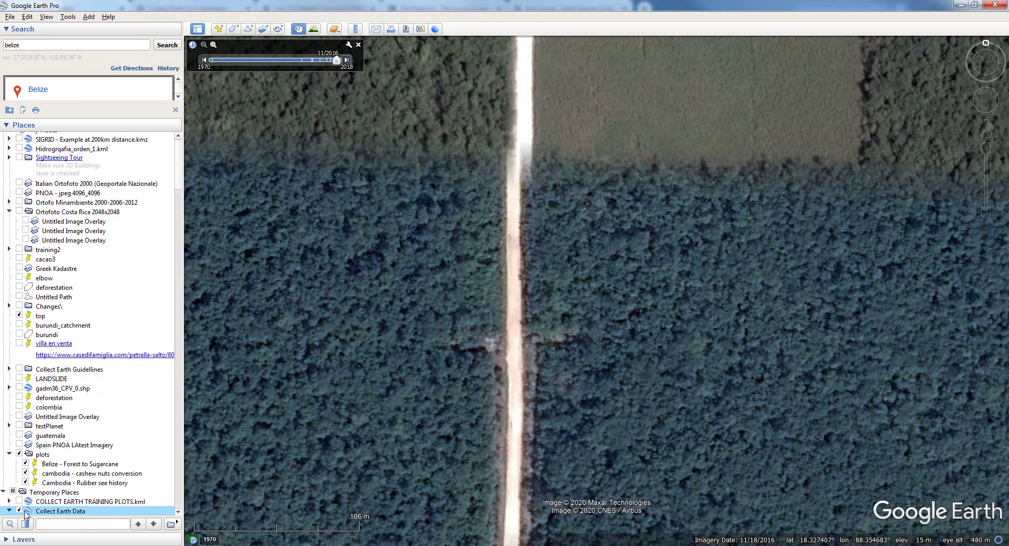
Step: Fly to the Collect Earth Data plots over Spain and select the first plot, ID 488
double_click(29, 512)
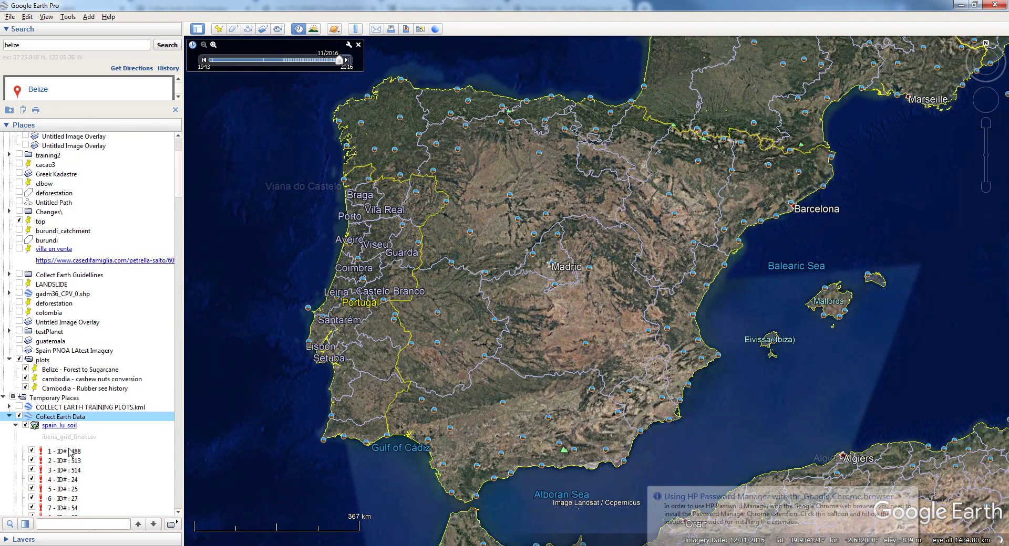
scroll(509, 112, up, 3)
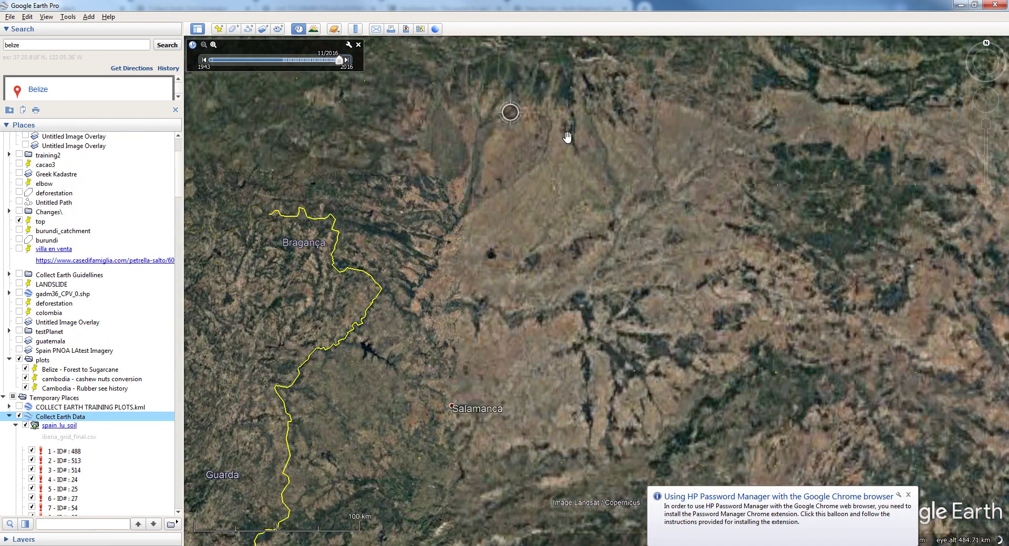
scroll(478, 239, up, 2)
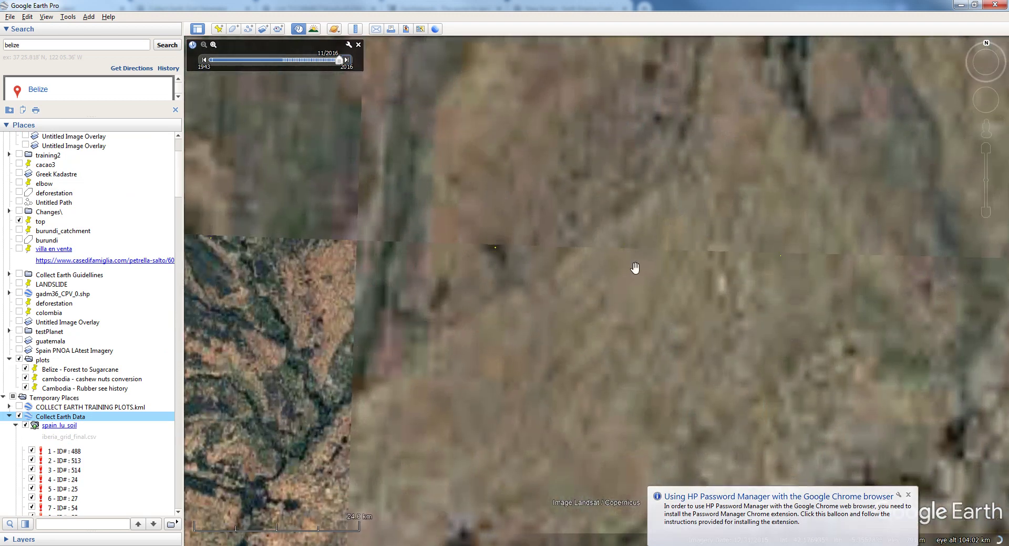
click(65, 453)
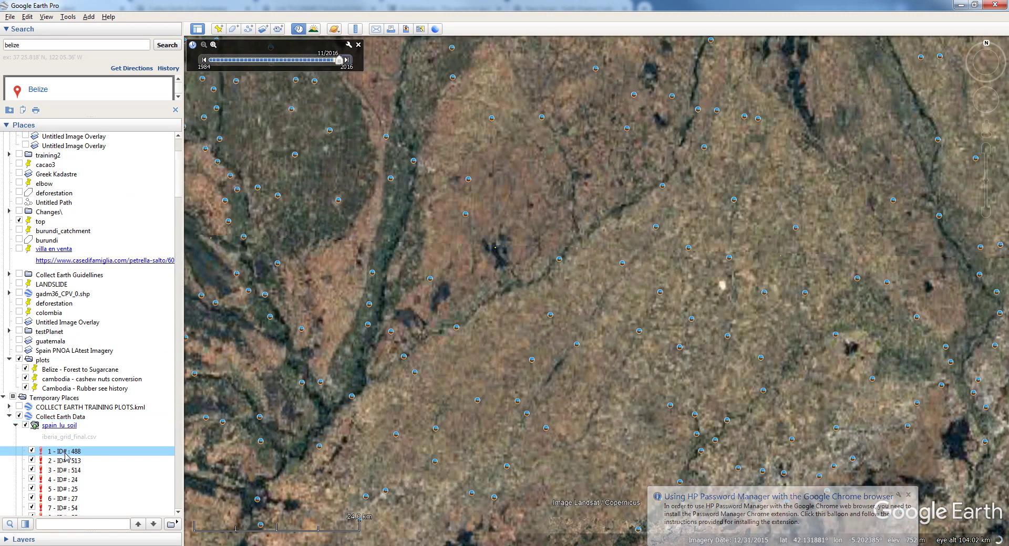
Step: Record Cropland as plot ID 488's 2020 land use and save it
double_click(64, 453)
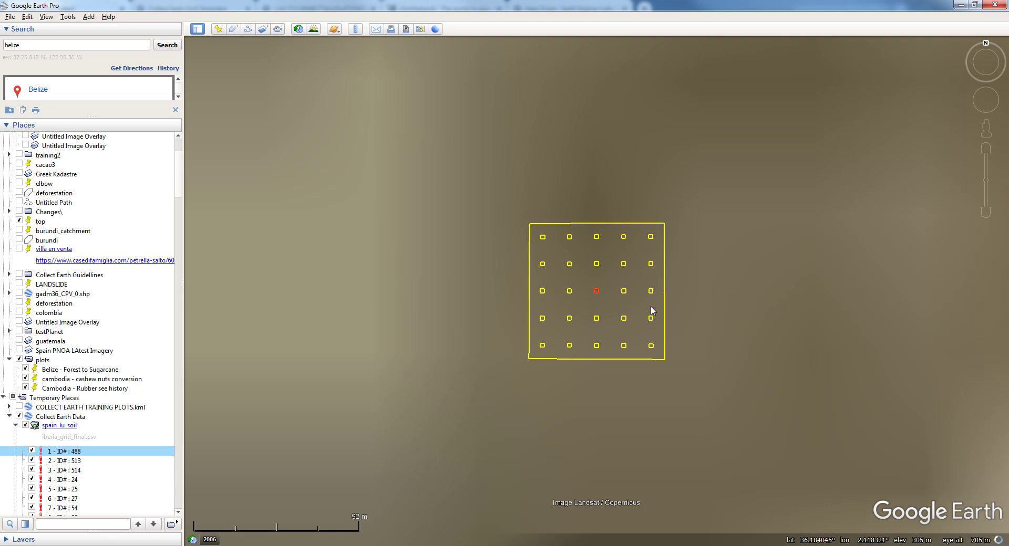
click(651, 311)
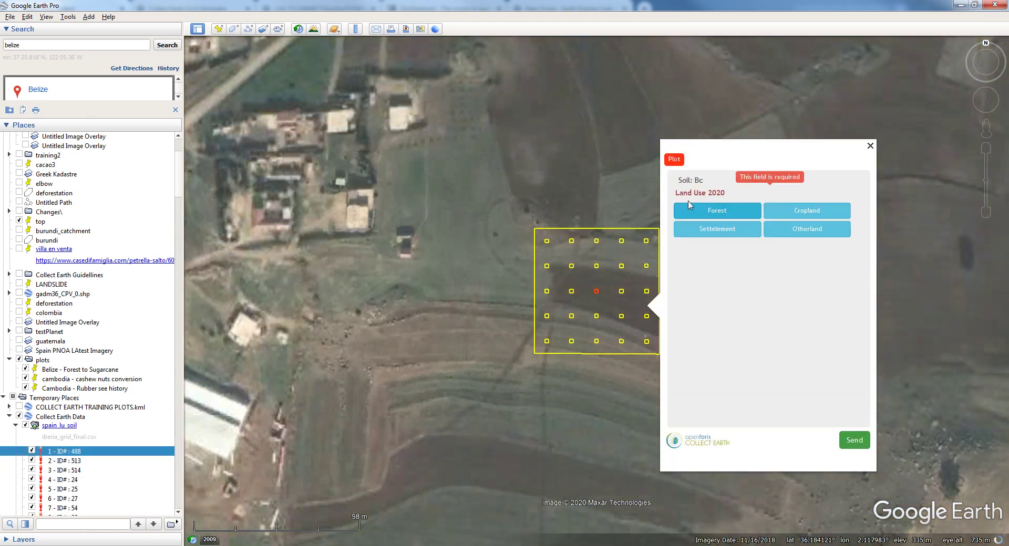
click(720, 211)
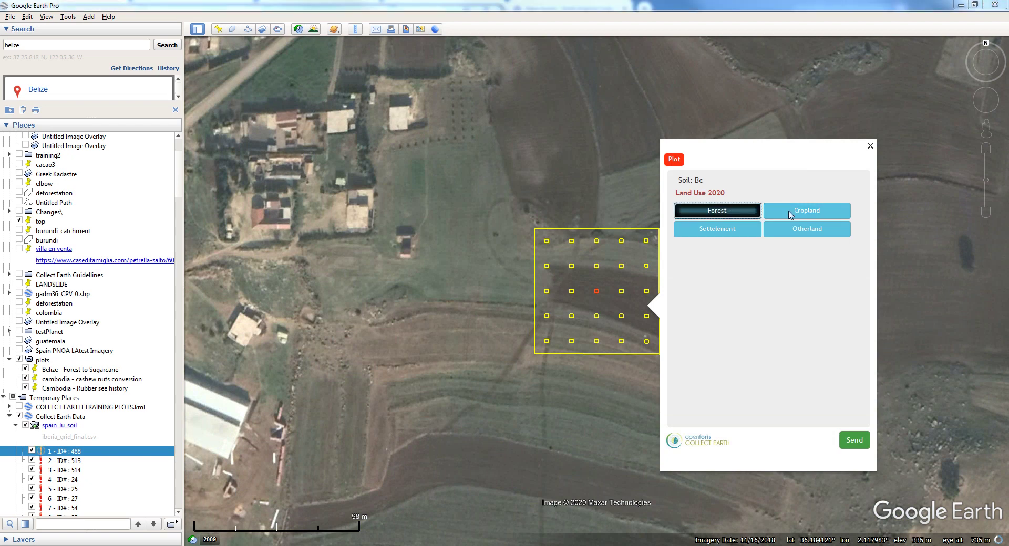
click(780, 216)
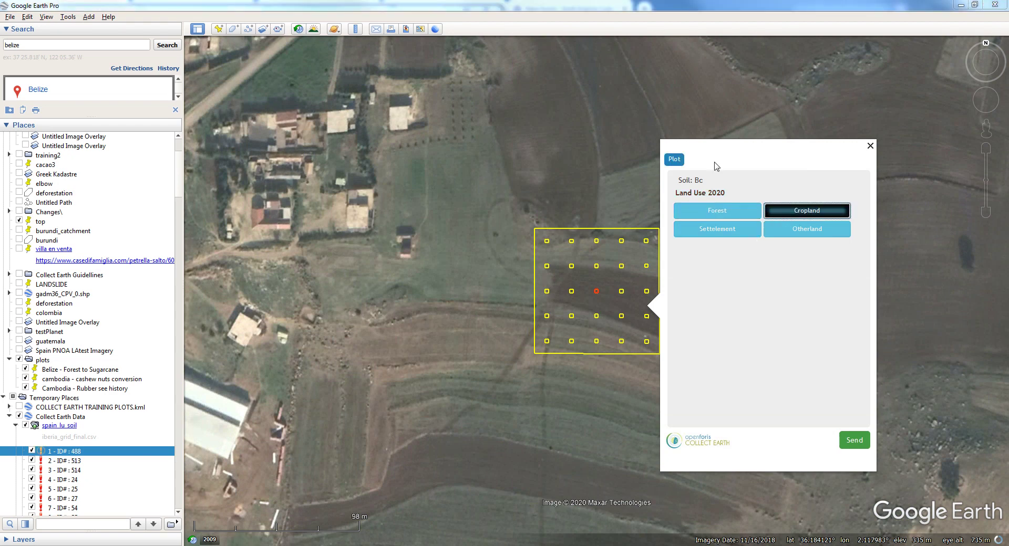
drag(679, 180, 711, 181)
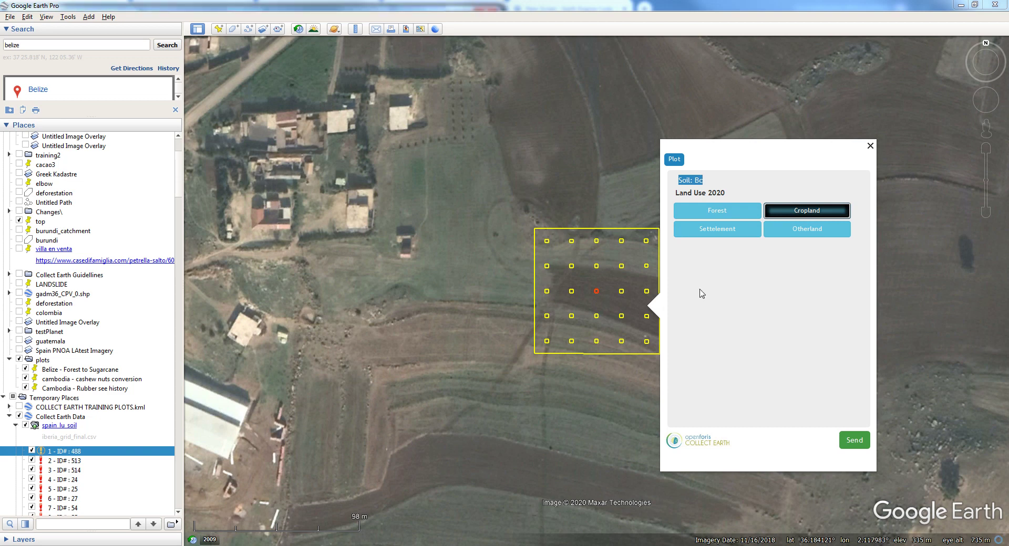
click(708, 187)
click(857, 442)
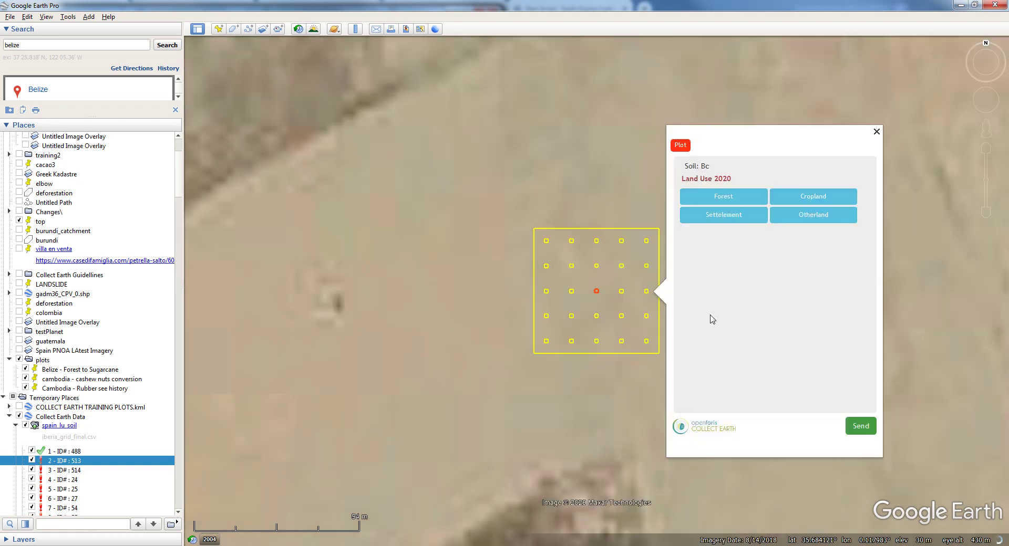
Step: Set plot ID 513's land use to Cropland and save it
click(828, 216)
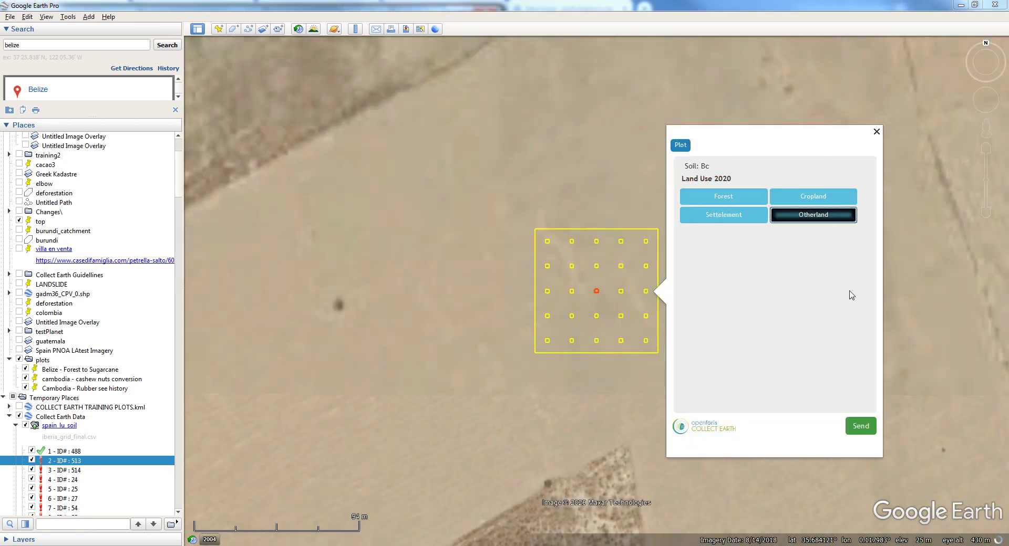
click(829, 196)
click(859, 426)
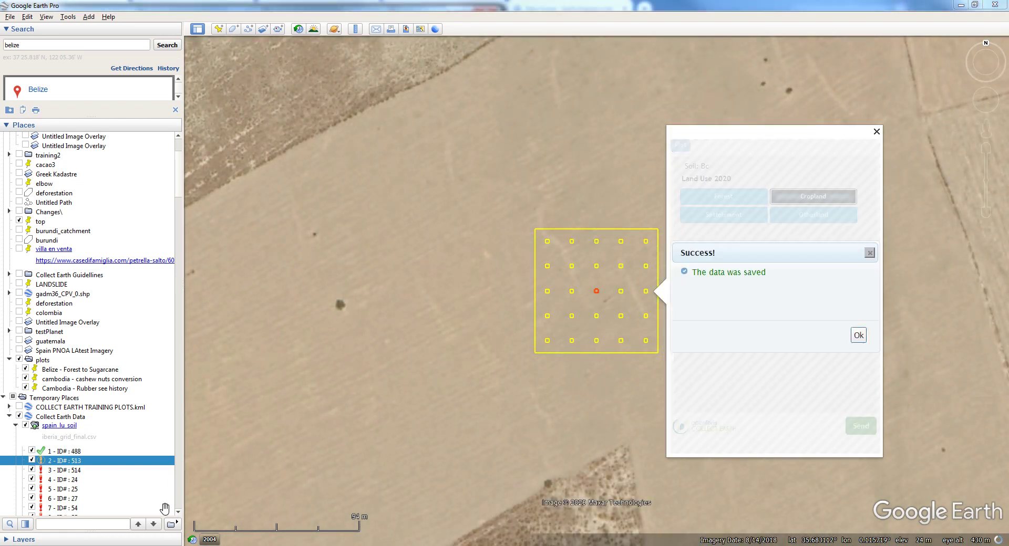
click(854, 337)
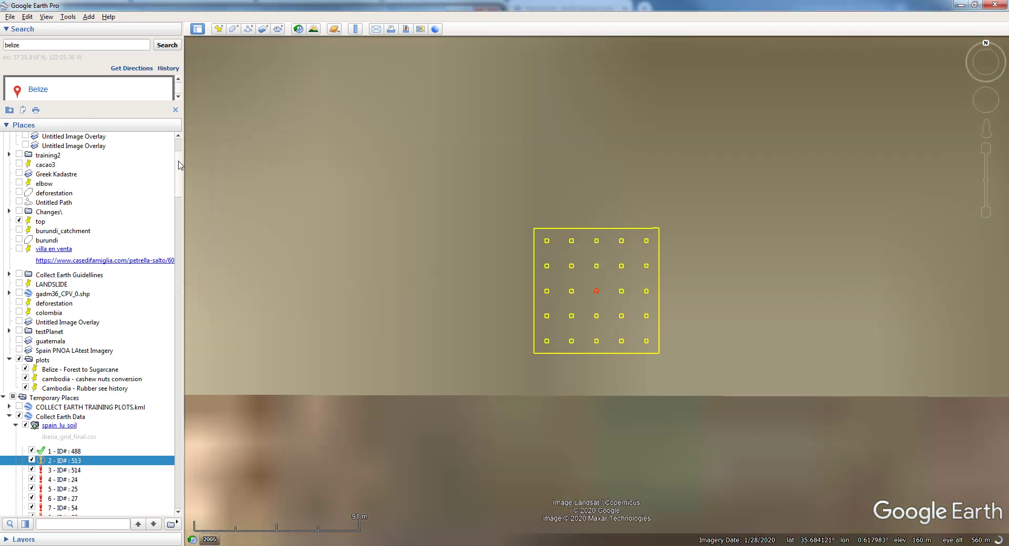
Step: Save Forest as the 2020 land use for plot 214, ID 444
drag(179, 165, 178, 405)
double_click(135, 386)
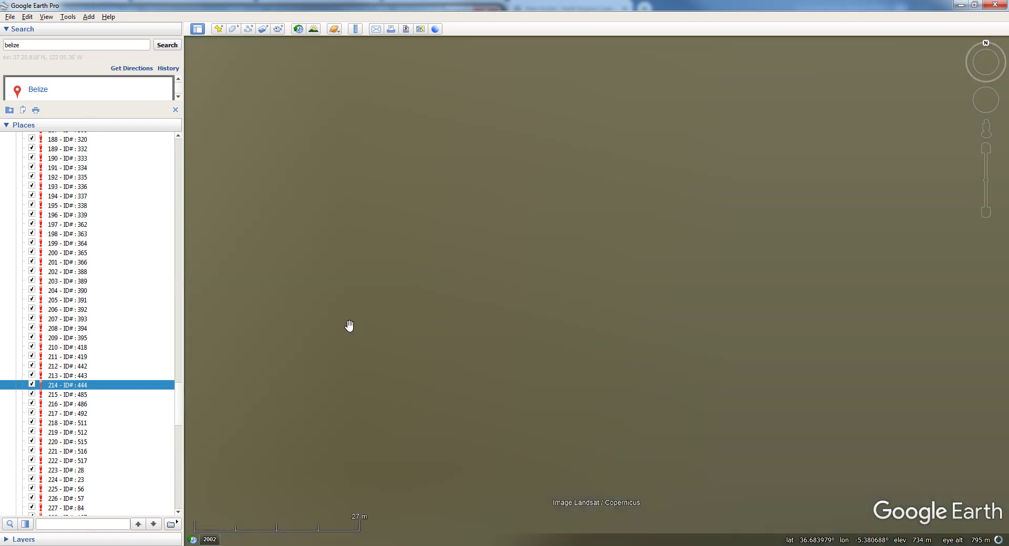
scroll(336, 340, down, 5)
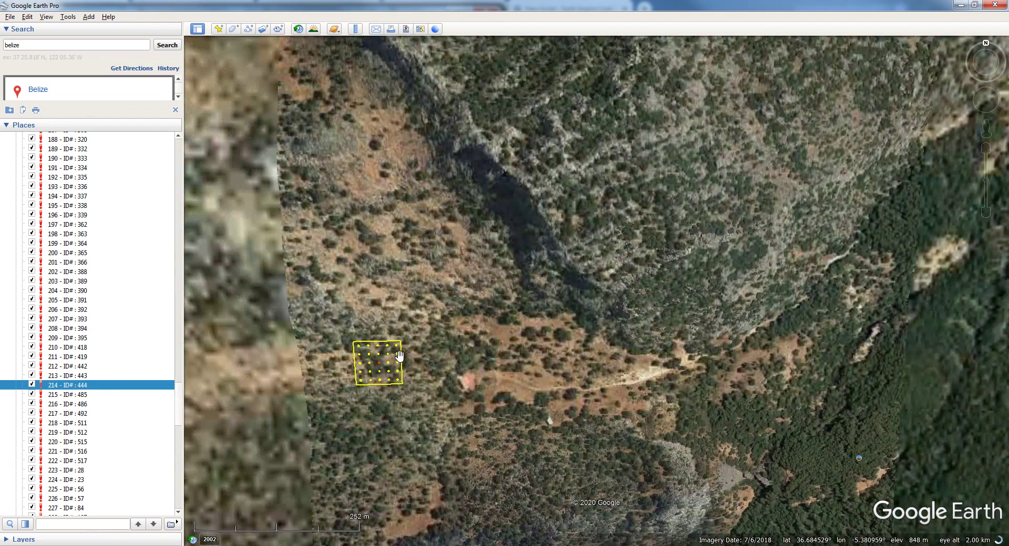
click(400, 356)
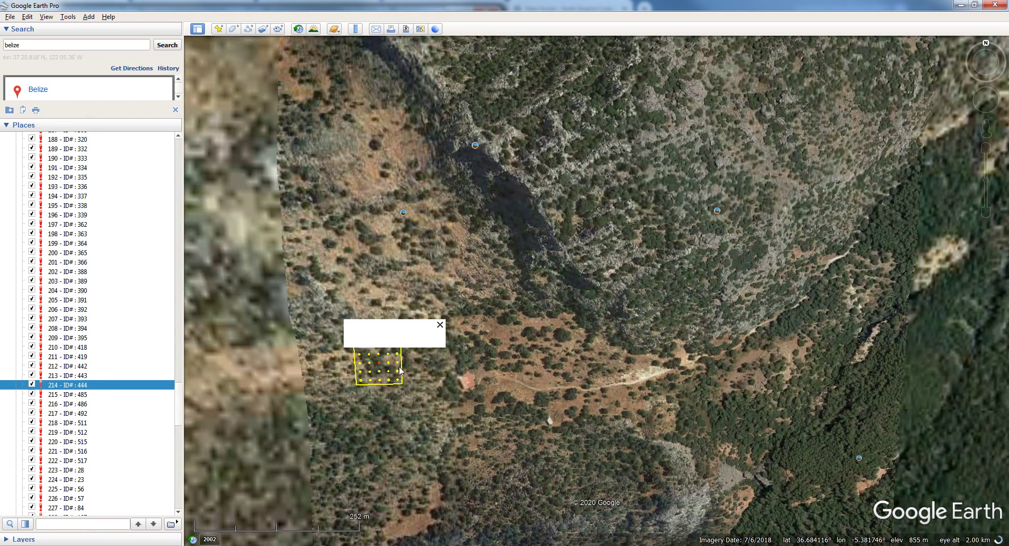
click(478, 270)
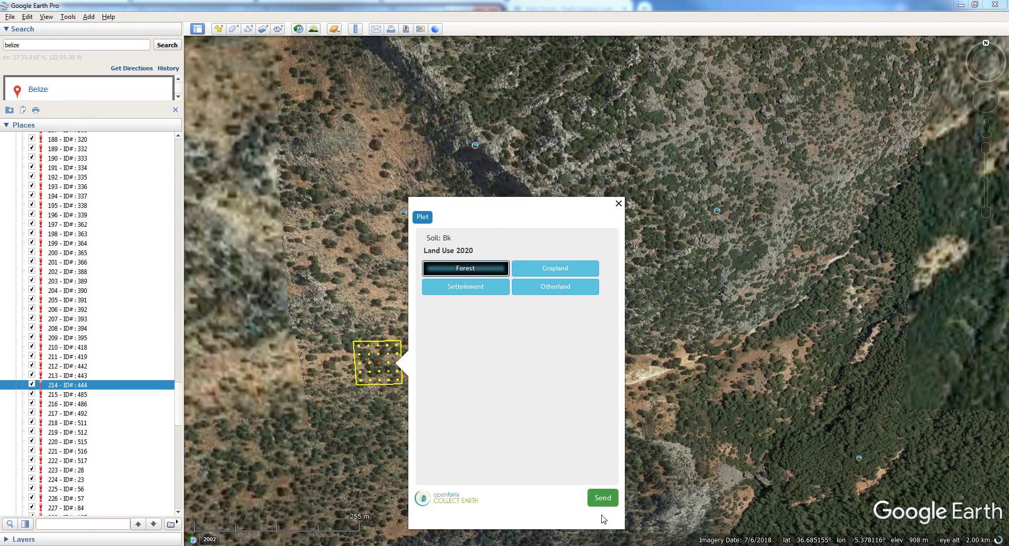
click(602, 499)
click(601, 408)
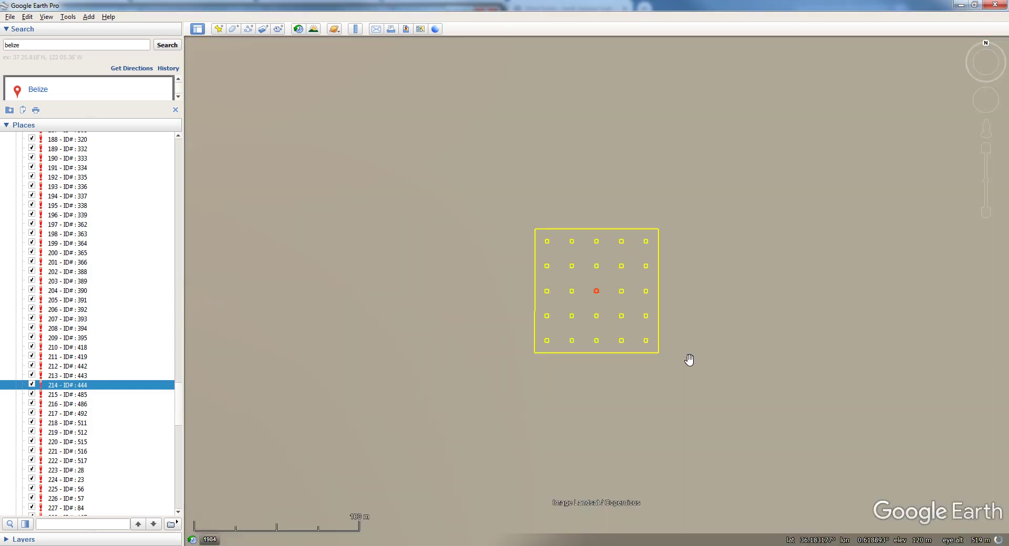
Step: Save Settelement for plot ID 485, then start the Saiku analysis
click(594, 326)
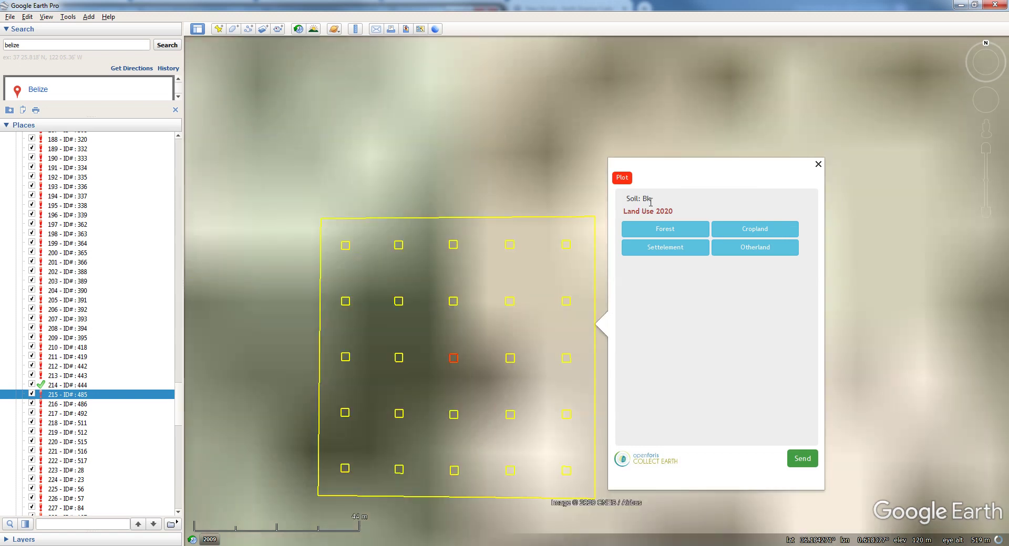
triple_click(650, 199)
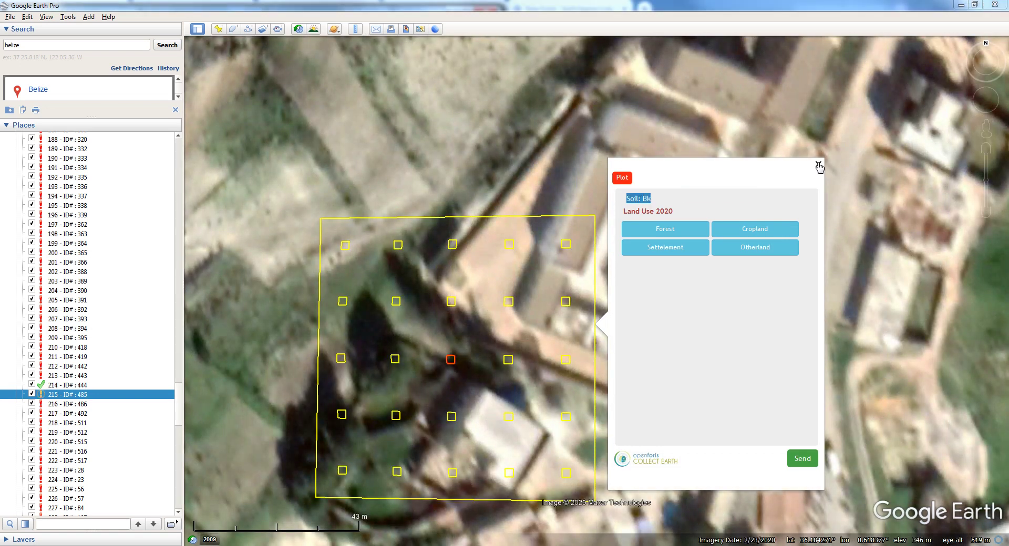
click(691, 255)
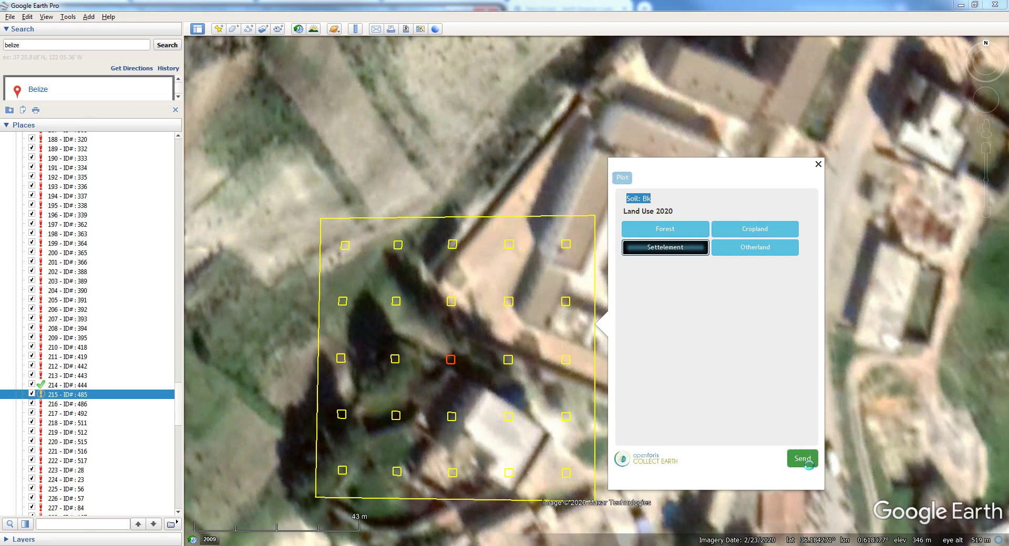
click(798, 459)
click(800, 370)
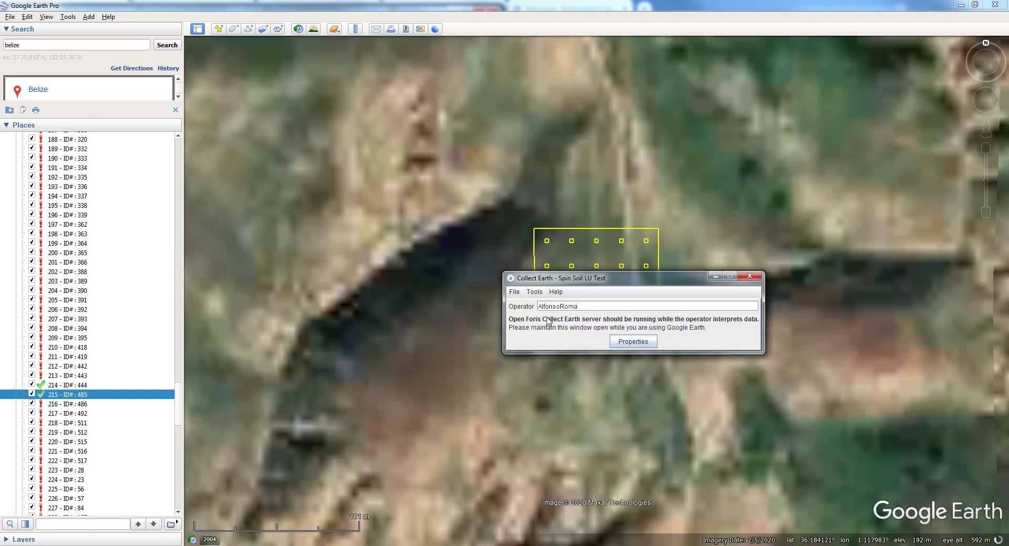
click(534, 291)
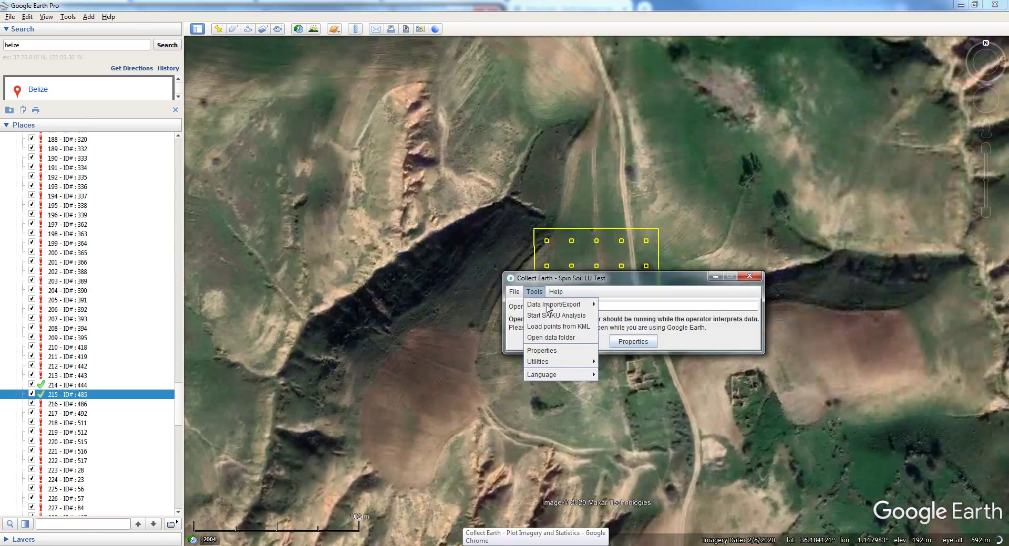
click(536, 314)
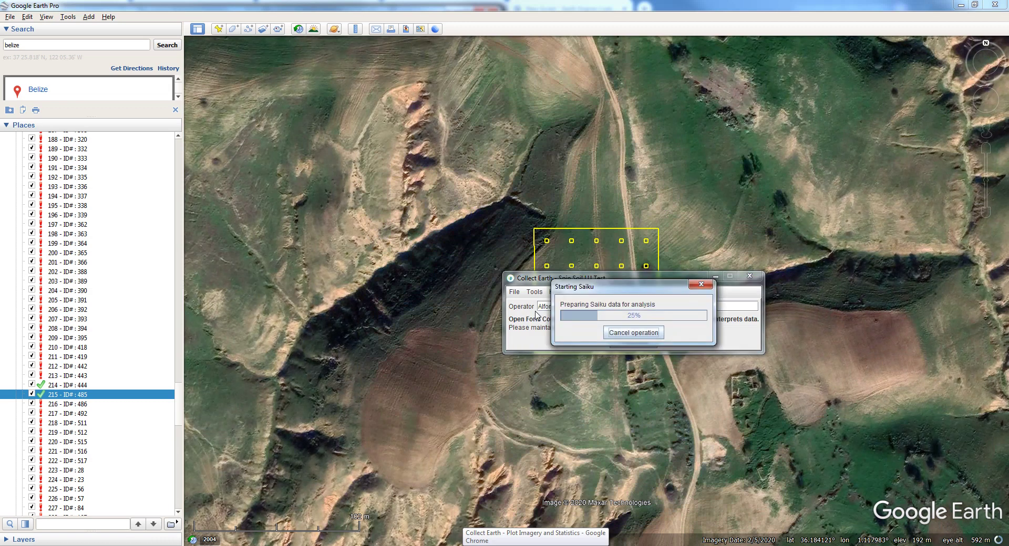
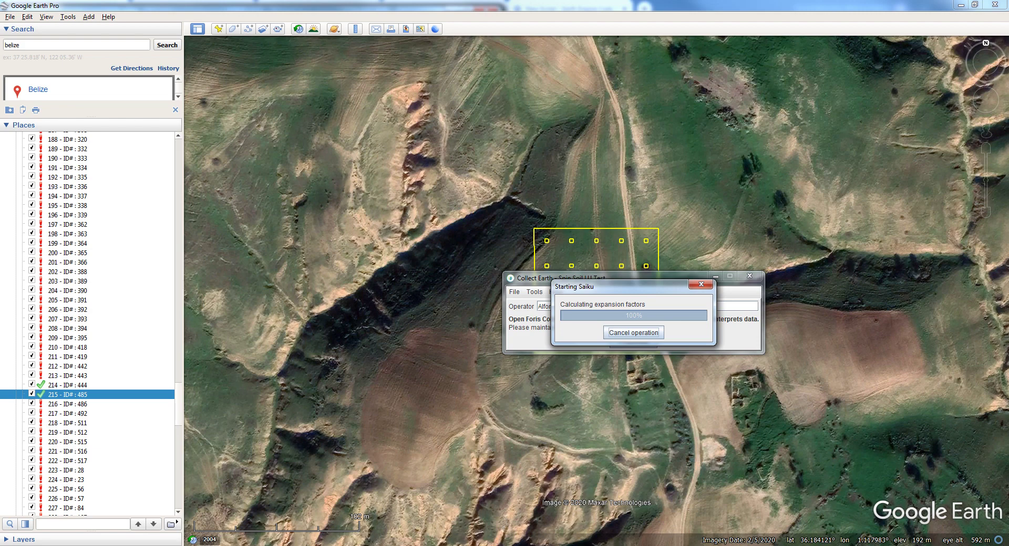
Step: Switch from Google Earth Pro to the Open Foris Collect survey in Chrome
click(69, 496)
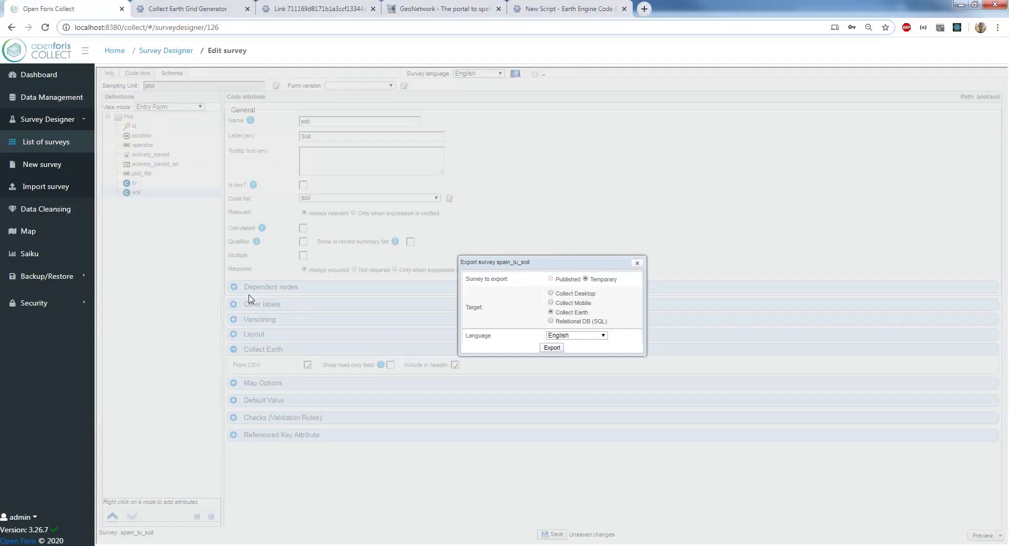
Step: Close the spain_lu_soil export dialog and dismiss the Tomcat console to reach the soil attribute settings
click(637, 263)
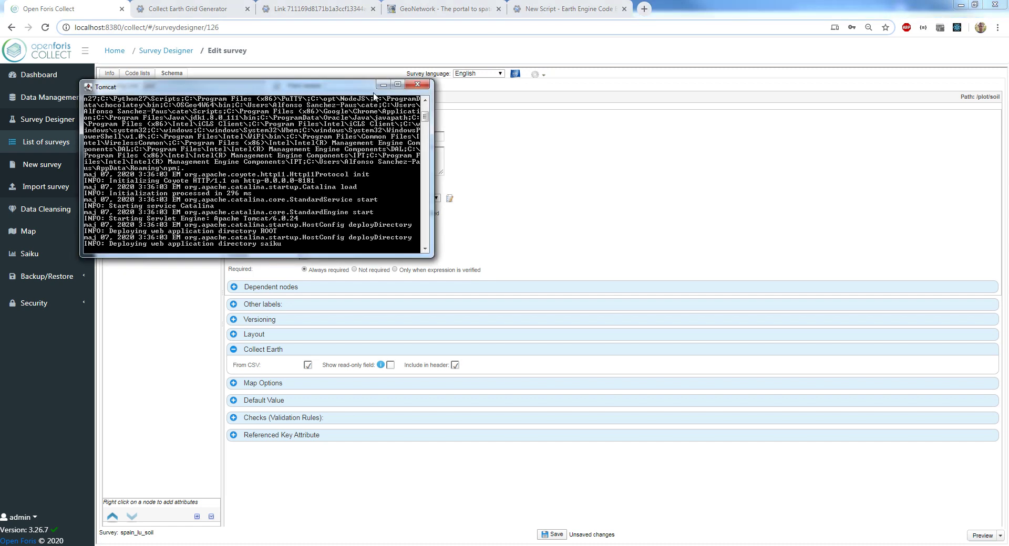
click(383, 85)
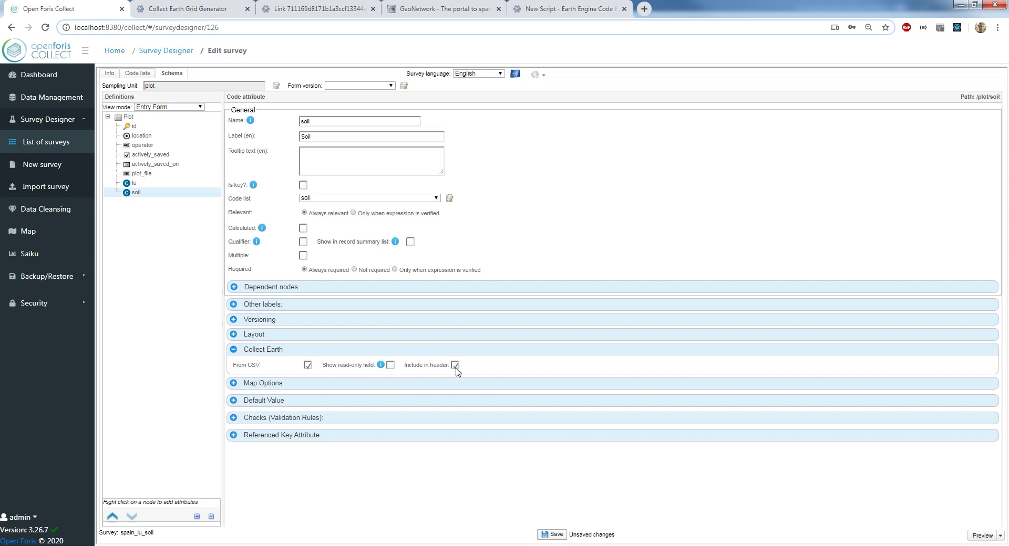
Step: Turn off Include in header for the soil attribute, checking the Collect Earth form preview before and after
click(980, 536)
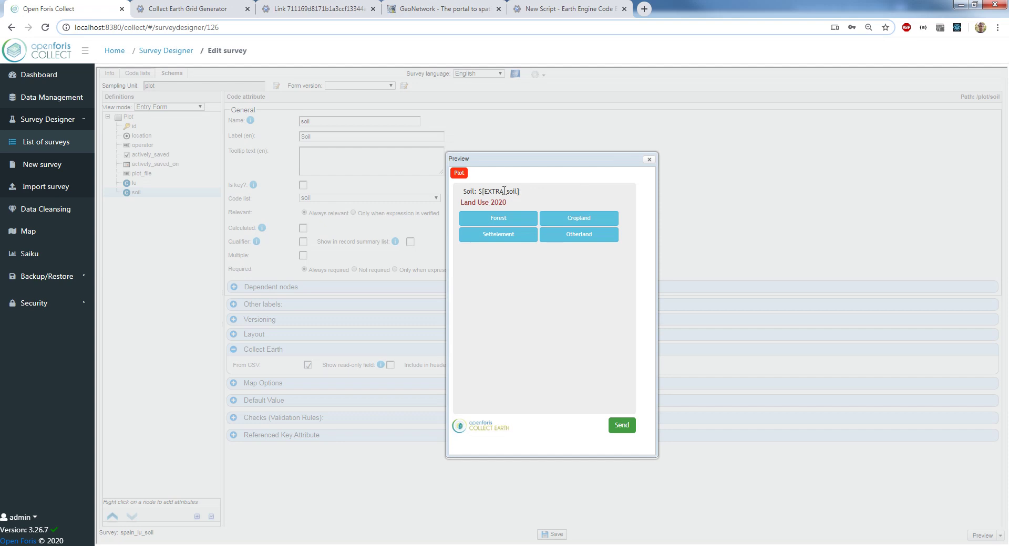
triple_click(504, 191)
click(650, 159)
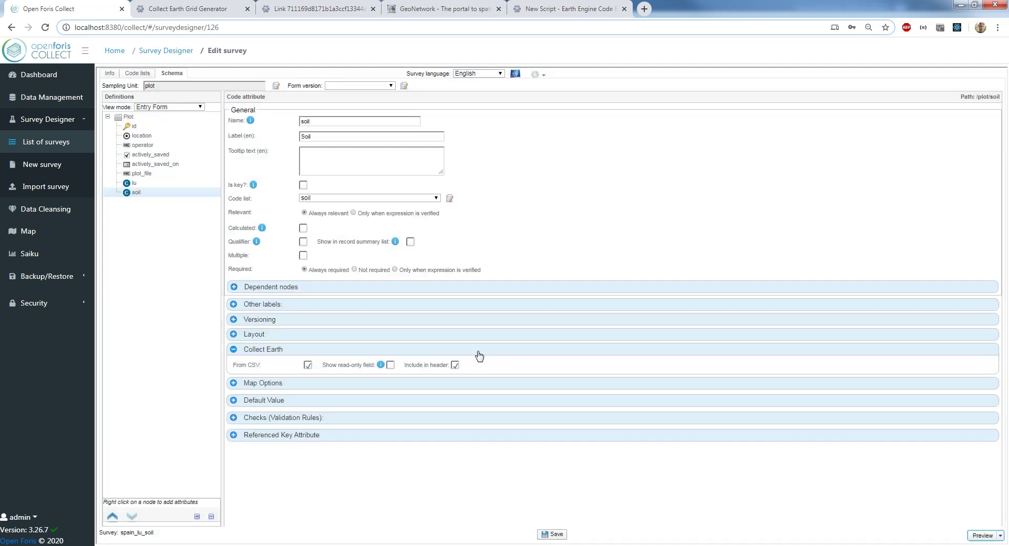
click(455, 365)
click(982, 535)
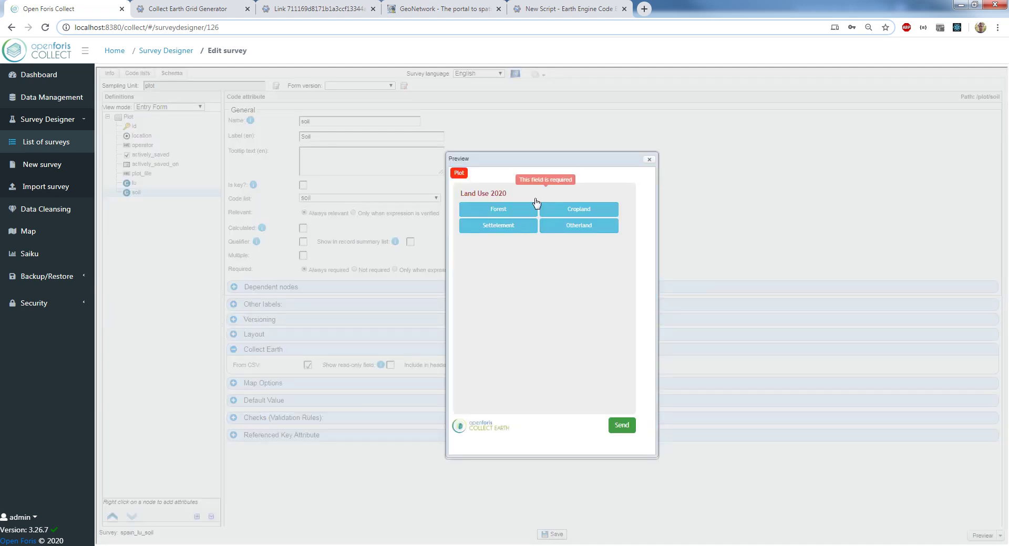
click(649, 159)
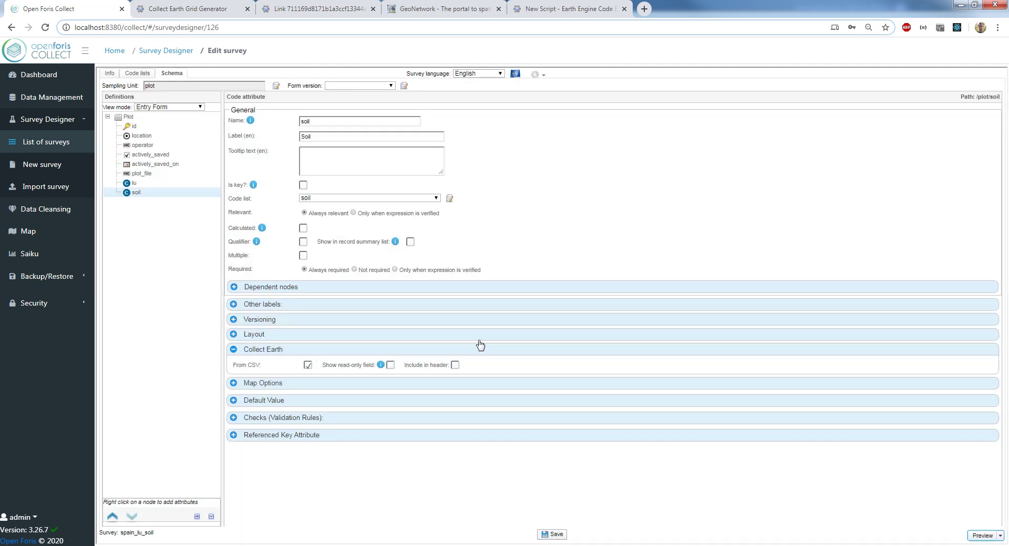
Step: In Saiku for Collect Earth, dismiss the sponsorship banner and select the Collect Earth Plot cube
mouse_move(576, 545)
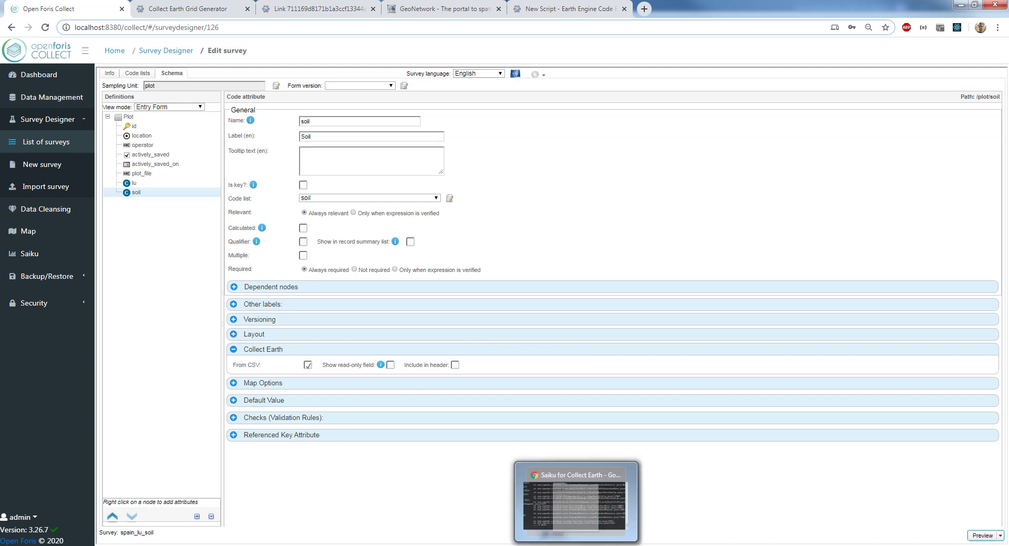
click(576, 502)
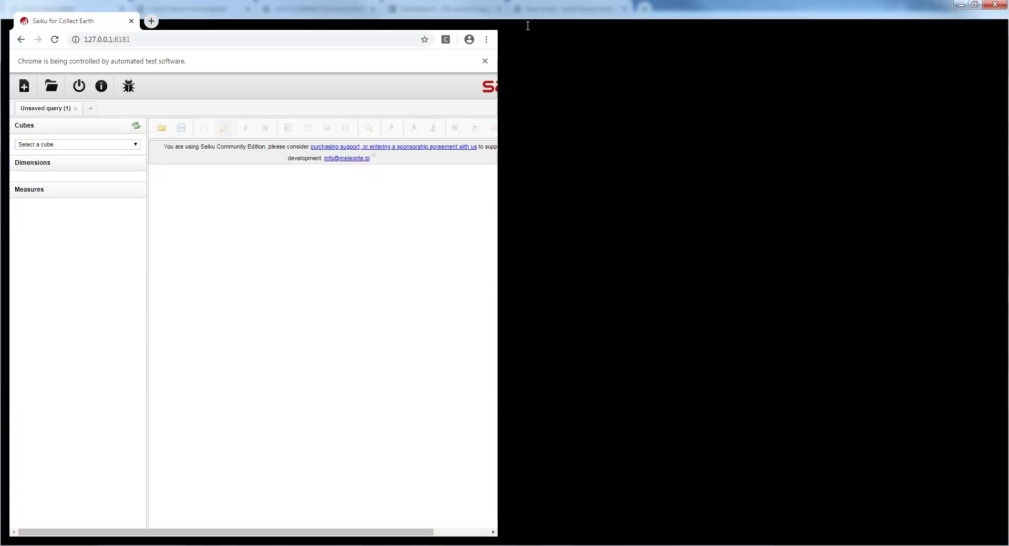
click(761, 138)
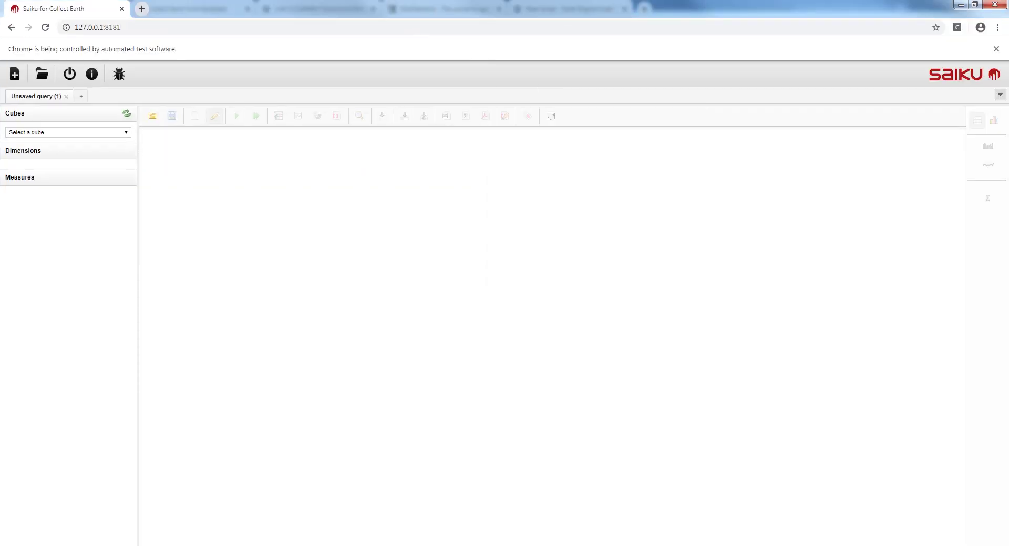
click(100, 133)
click(75, 156)
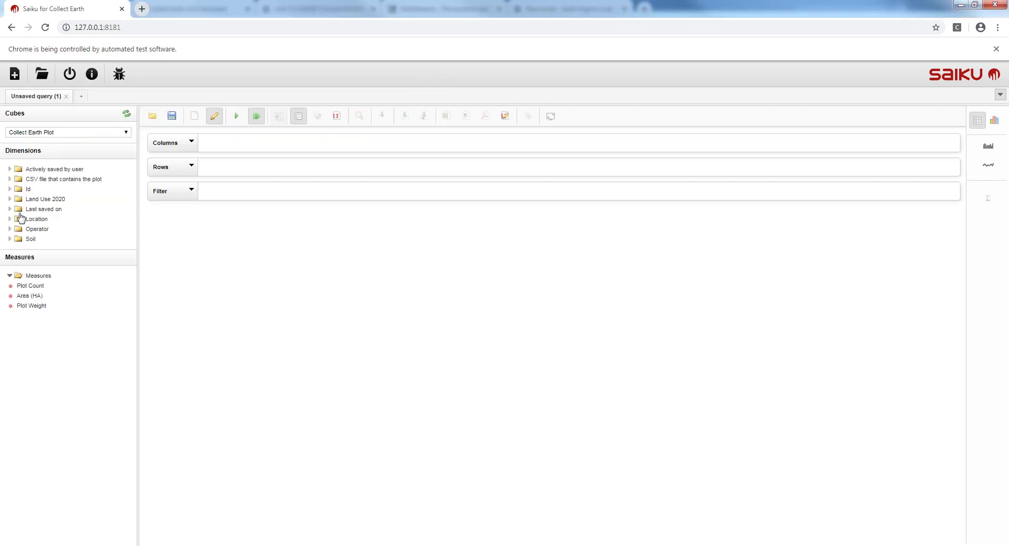
Step: Place Land Use 2020 on columns and Soil on rows, then switch to QGIS
click(9, 199)
drag(36, 223, 228, 151)
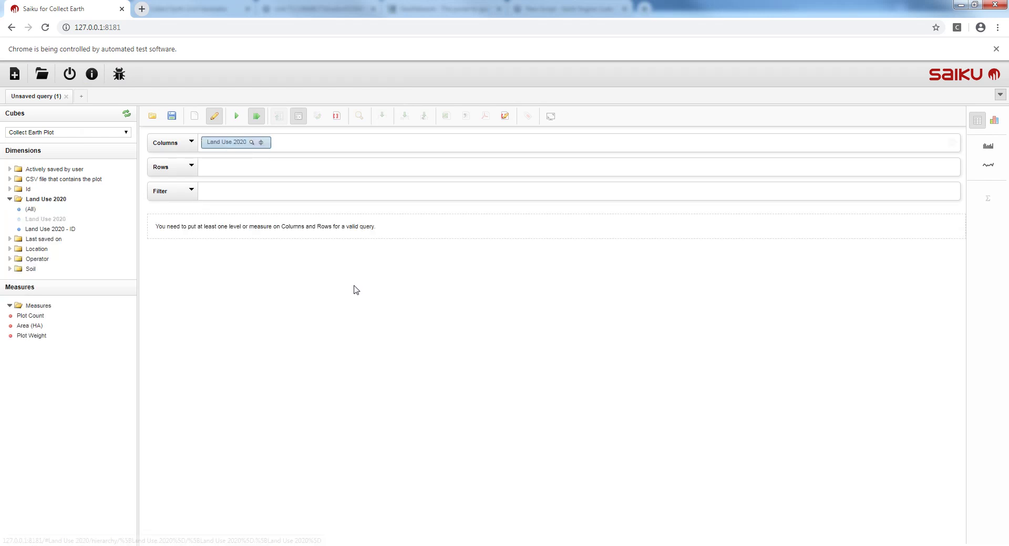
click(9, 269)
drag(25, 291, 223, 167)
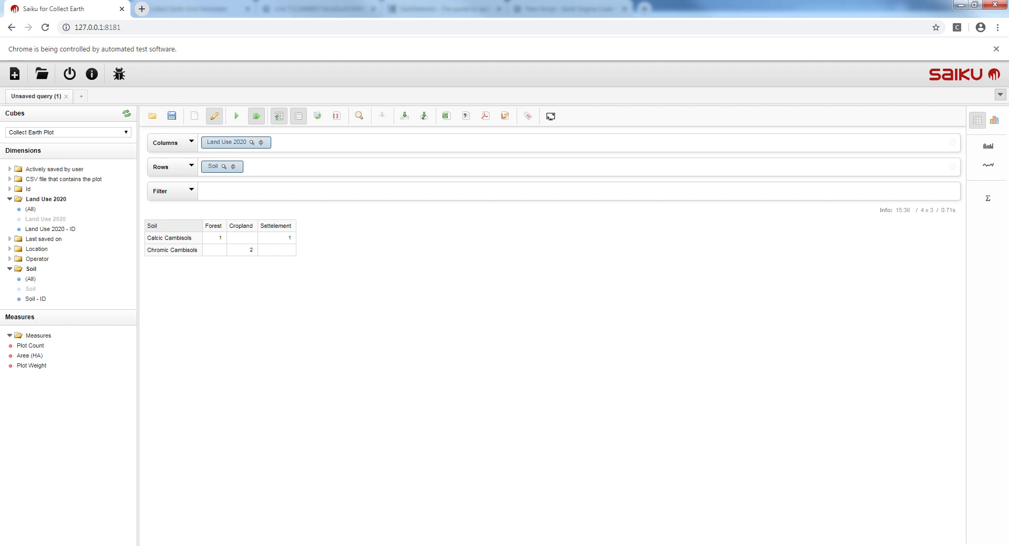
mouse_move(309, 544)
click(249, 494)
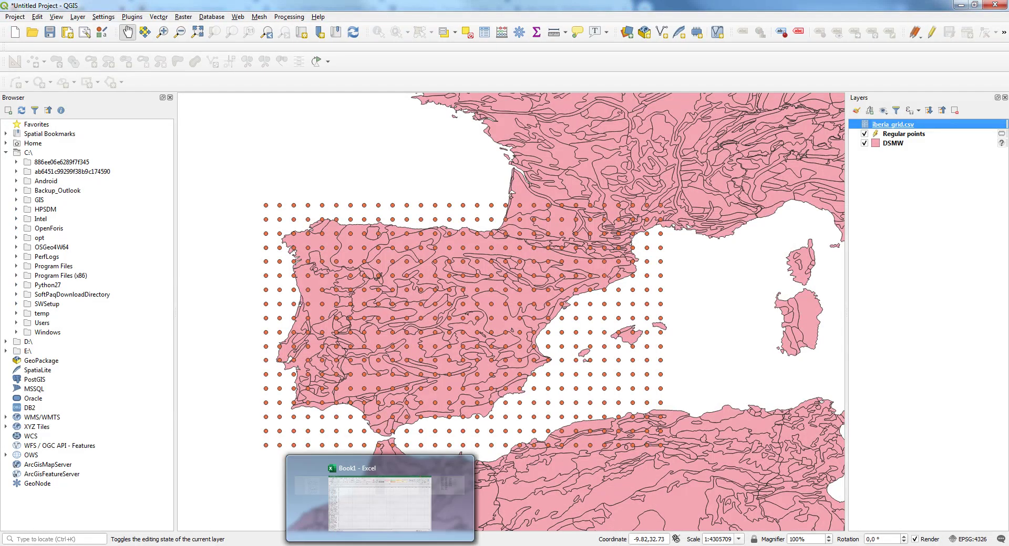